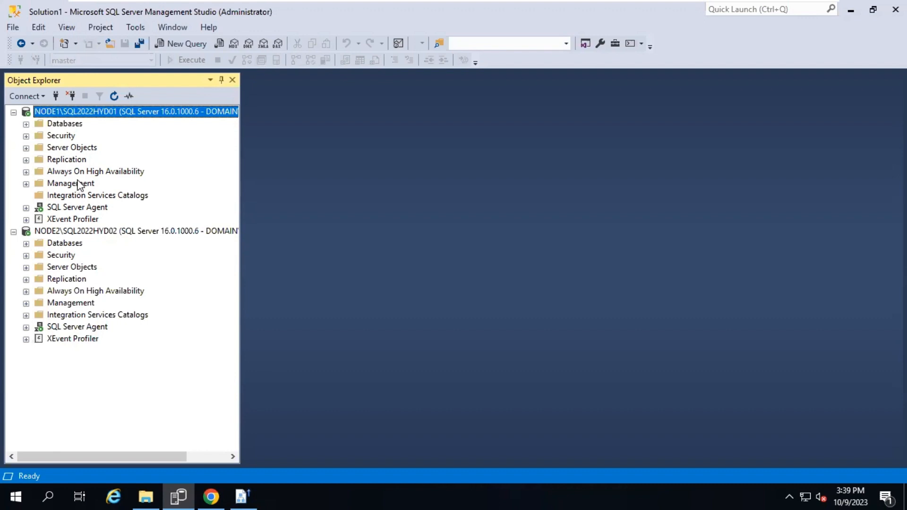
Expand NODE1's Always On High Availability to reveal availability group AG1 (Primary)
click(78, 126)
click(88, 293)
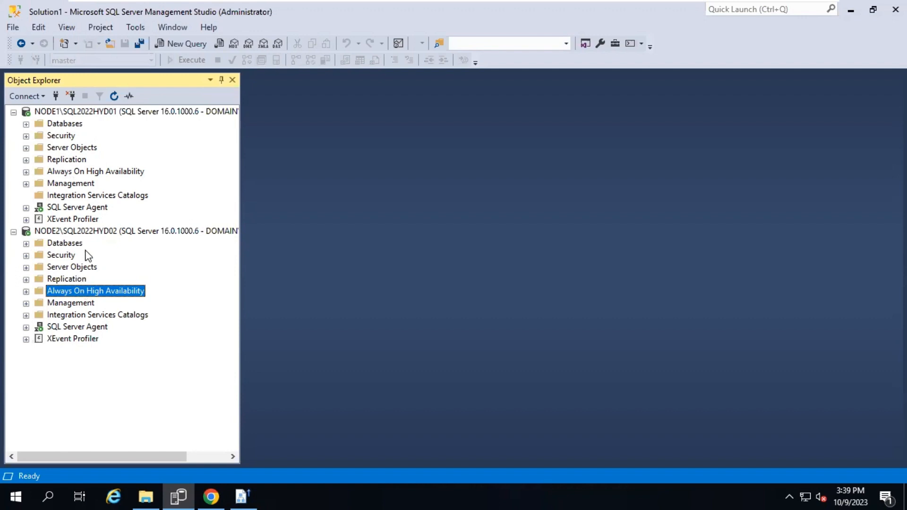
click(81, 173)
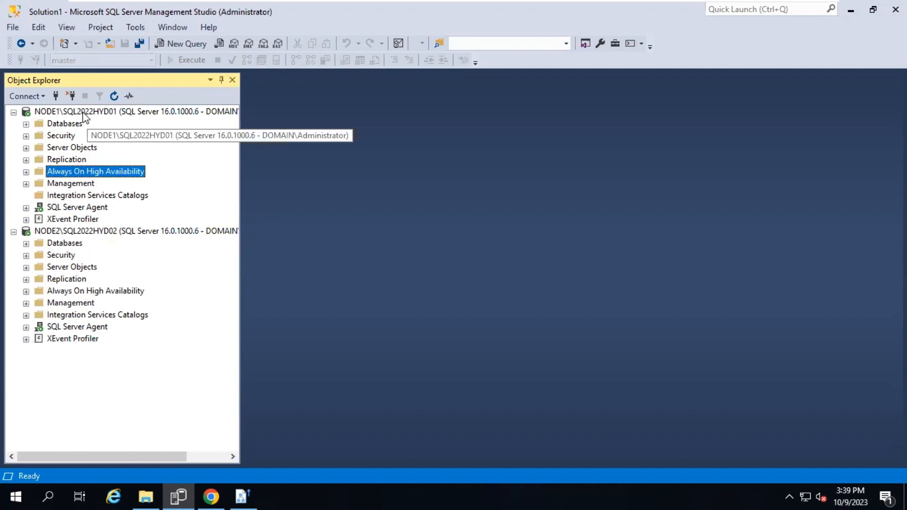
click(83, 114)
click(82, 173)
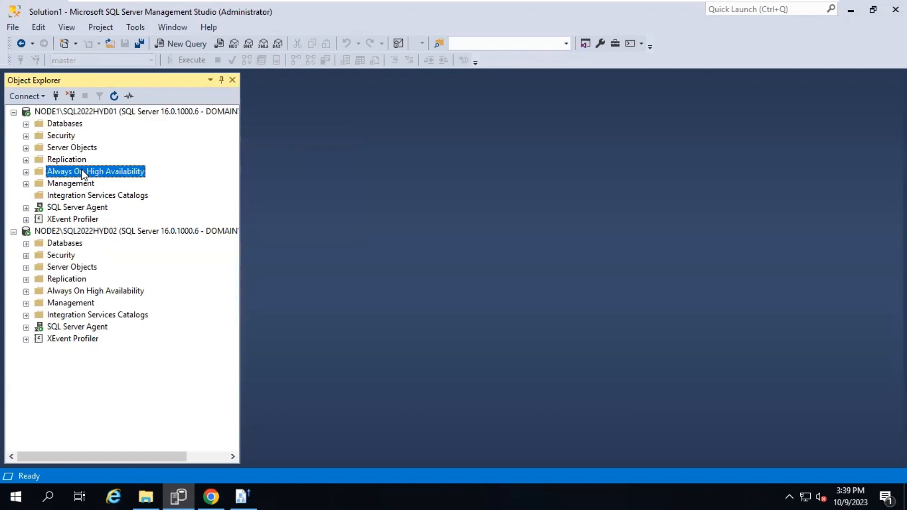
double_click(82, 173)
click(79, 195)
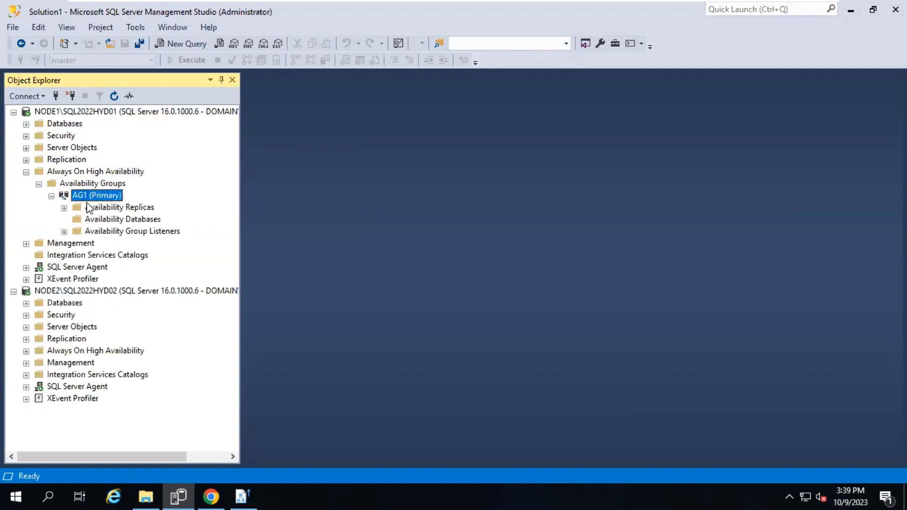
Expand NODE1's Databases list and select its Integration Services Catalogs
double_click(54, 125)
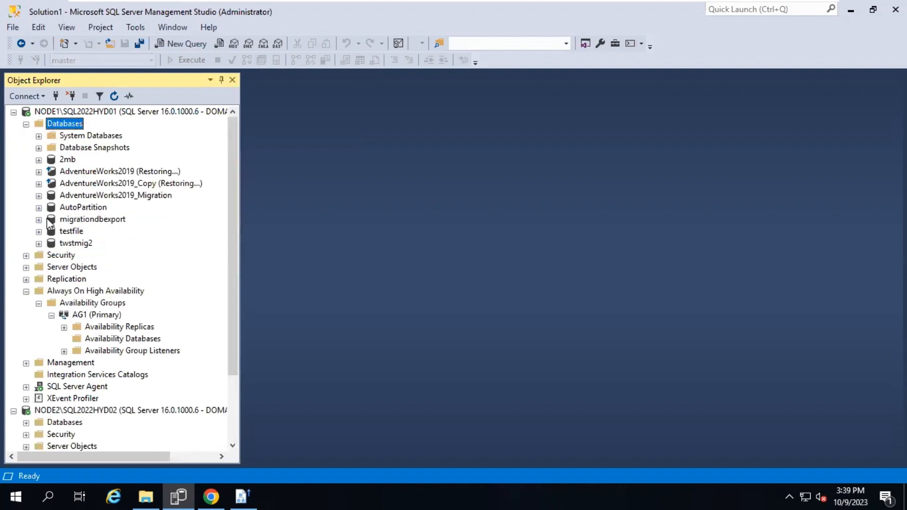
scroll(46, 229, down, 3)
click(64, 302)
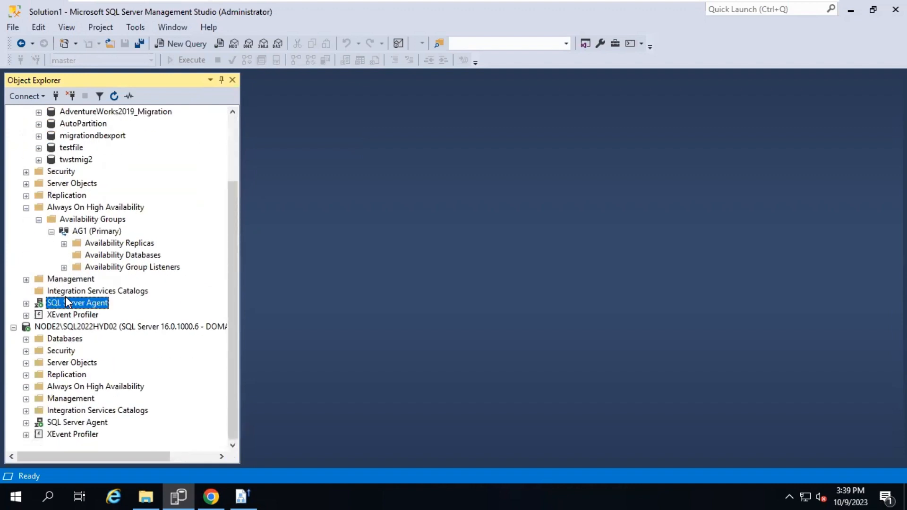
click(70, 292)
Create the SSISDB catalog under NODE1's Integration Services Catalogs with an encryption password
right_click(74, 292)
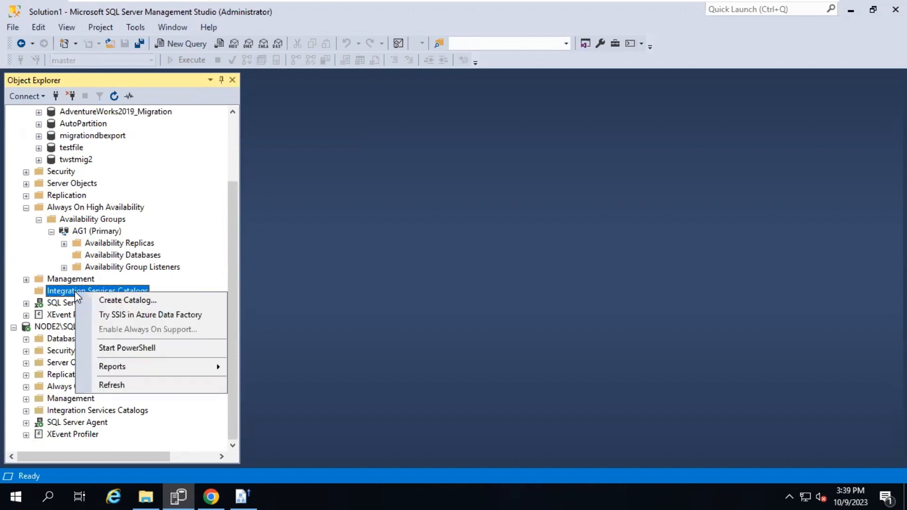
click(99, 300)
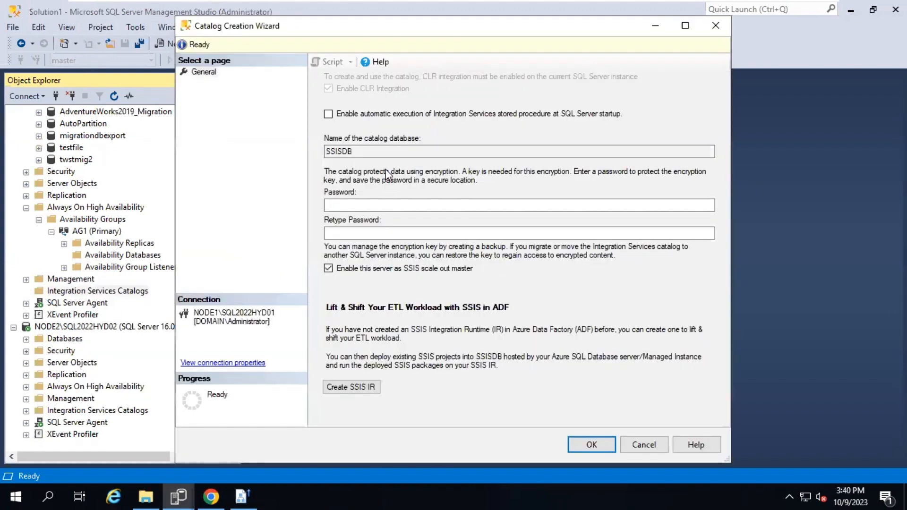
click(377, 151)
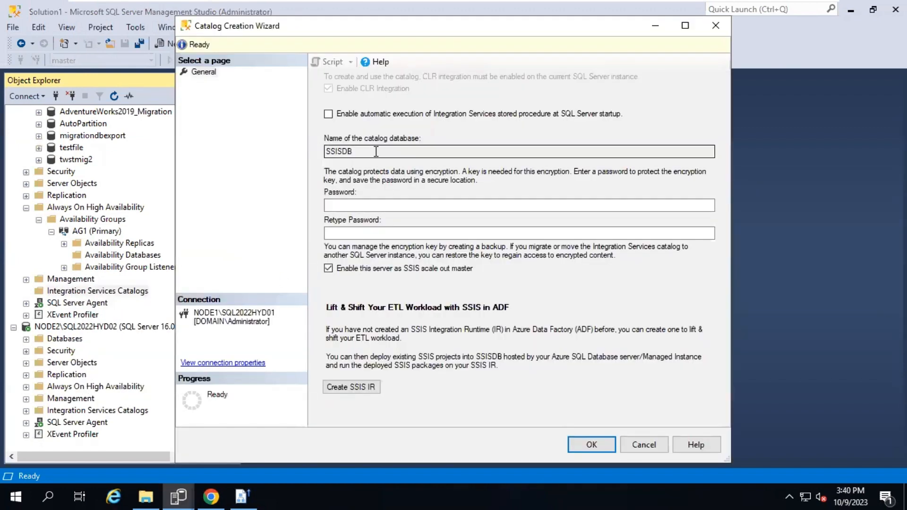
click(367, 205)
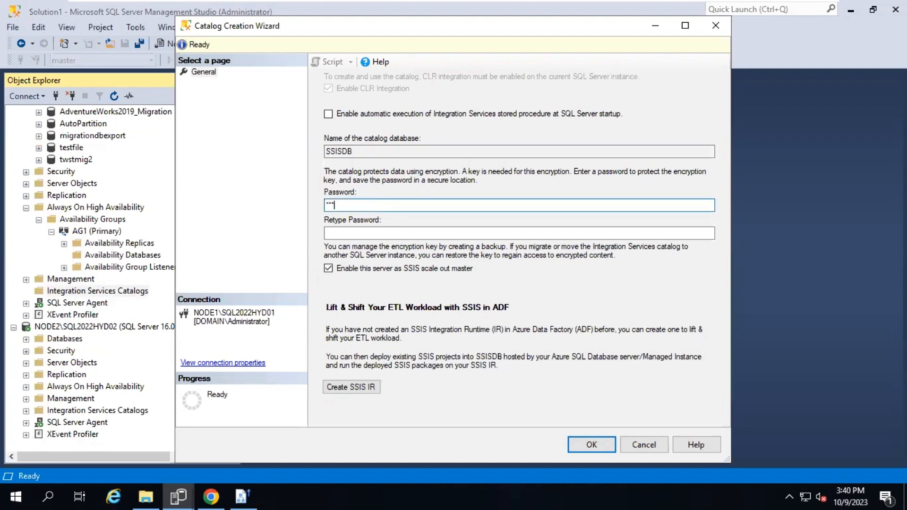
text(*)
key(Tab)
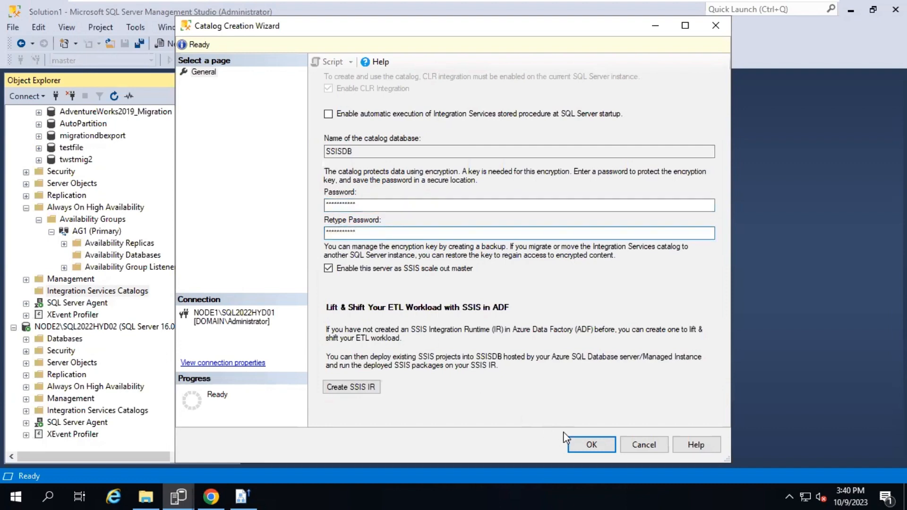
click(585, 445)
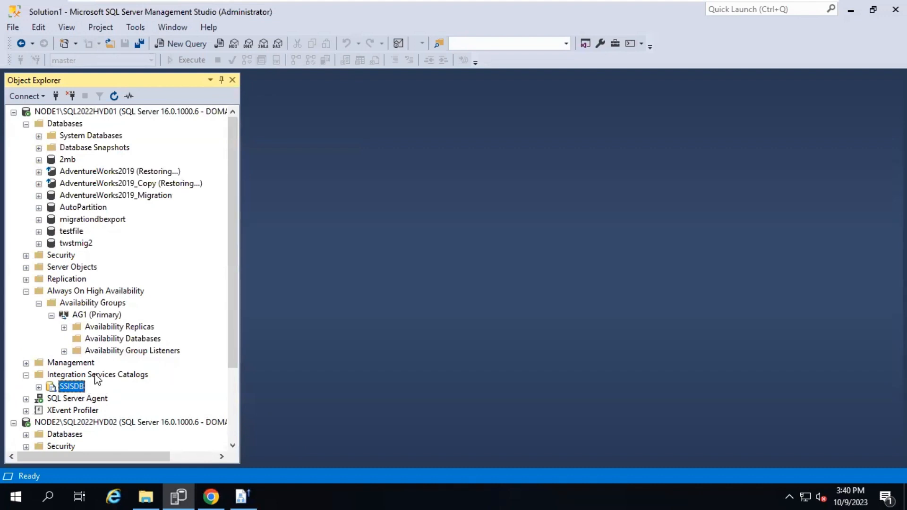
Refresh NODE1's Databases so the new SSISDB database appears, and select it
click(65, 124)
click(114, 96)
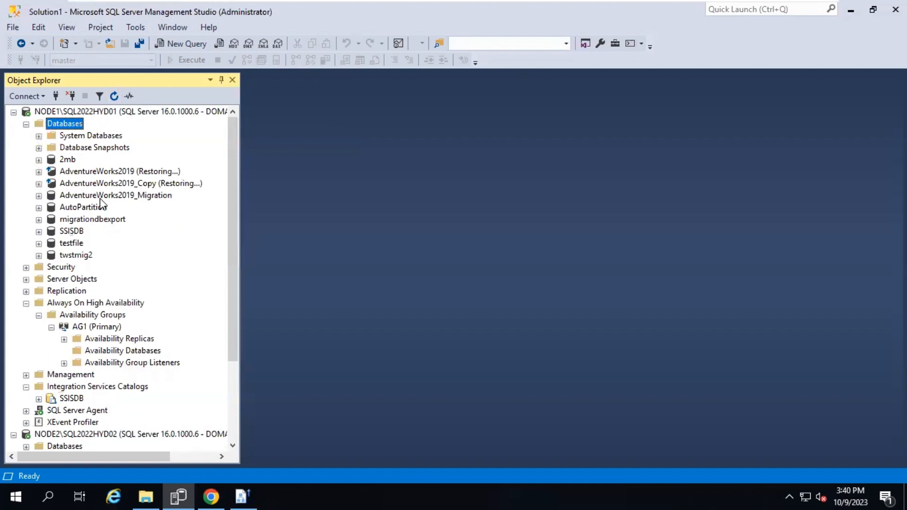
click(72, 231)
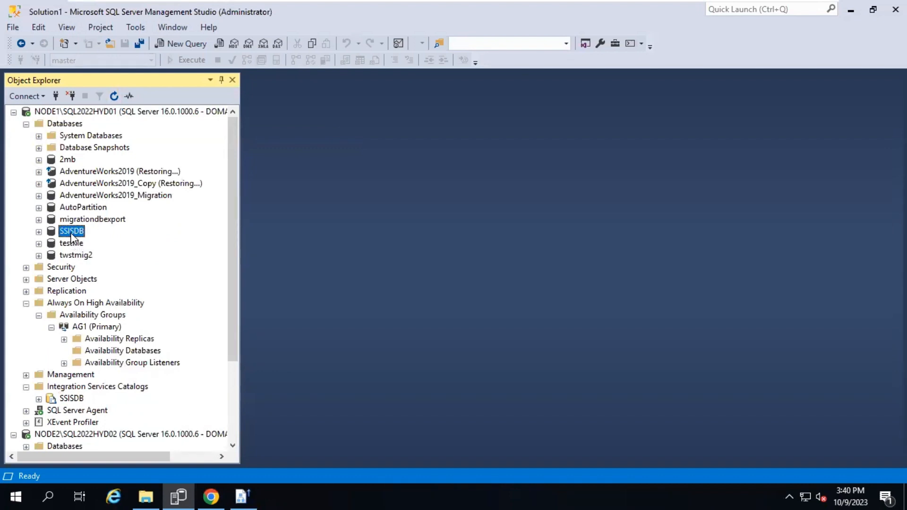
Expand NODE2's AG1 (Secondary), then bring up actions for AG1 (Primary)'s Availability Databases
click(107, 347)
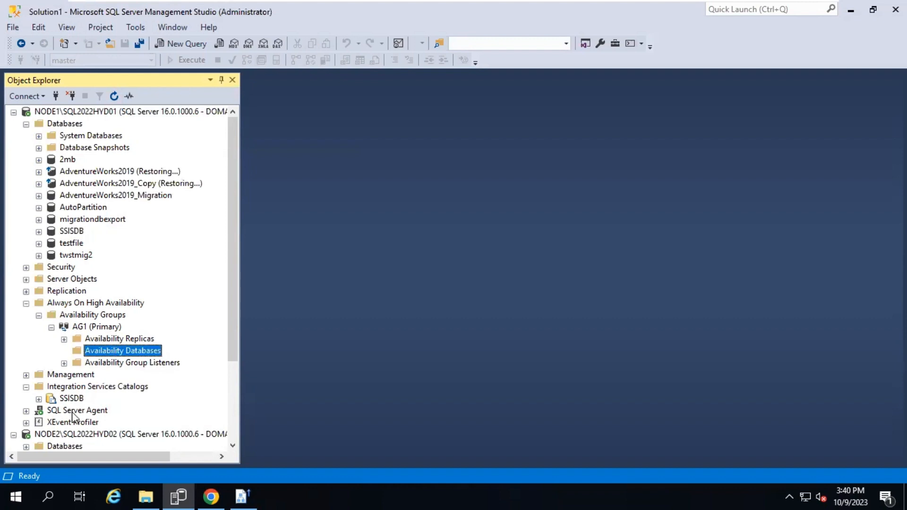
scroll(74, 417, down, 3)
double_click(71, 389)
double_click(75, 398)
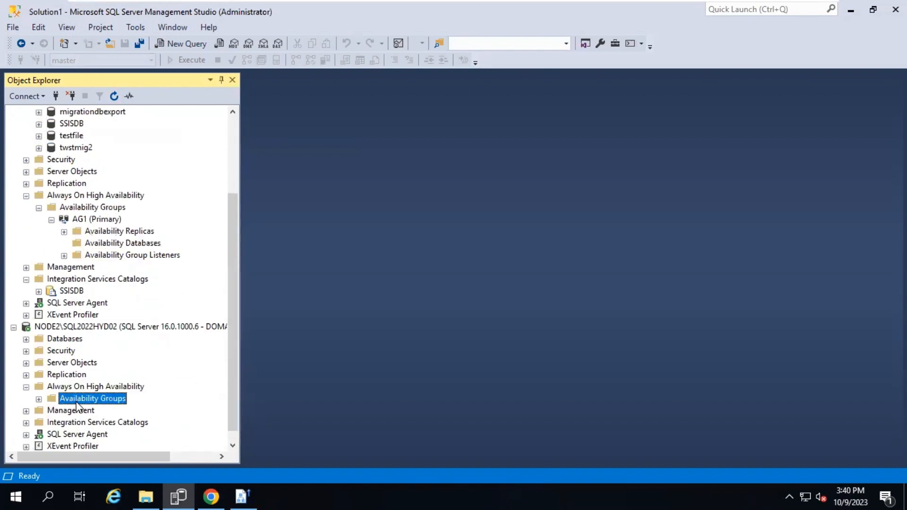
double_click(91, 409)
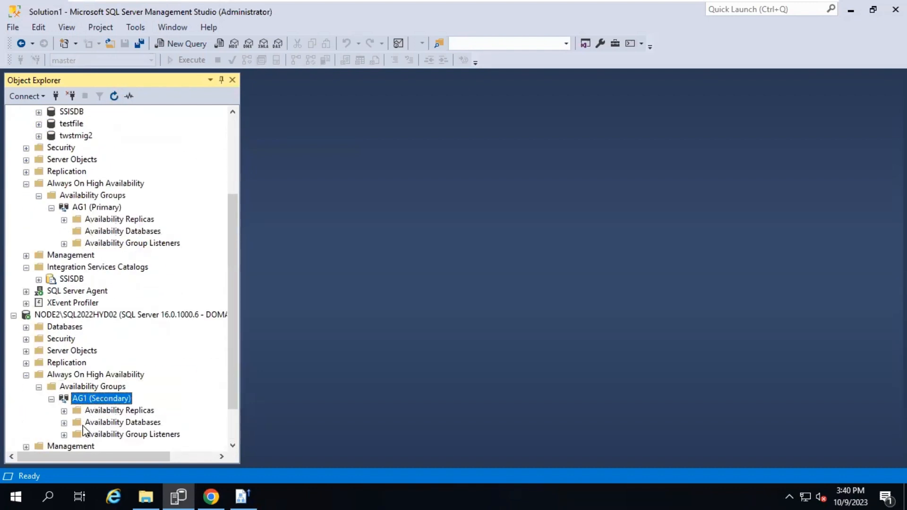
right_click(87, 422)
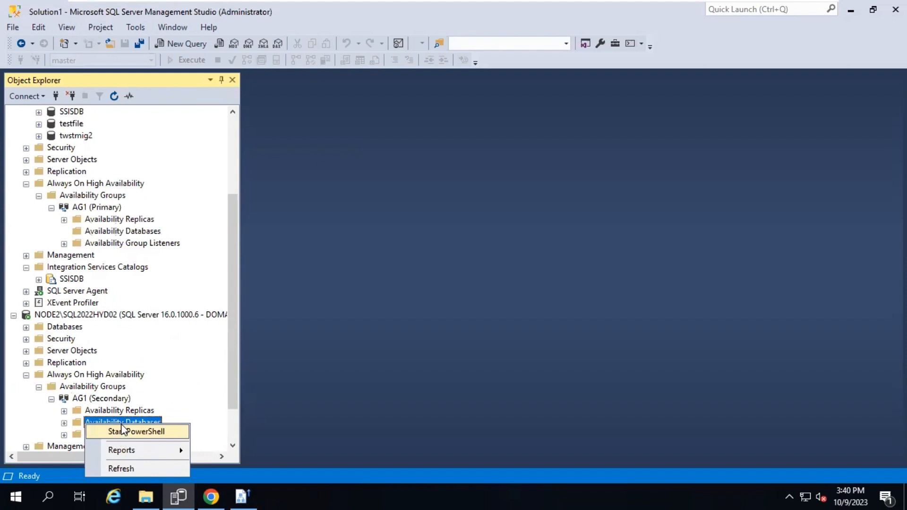
scroll(121, 255, up, 4)
click(110, 306)
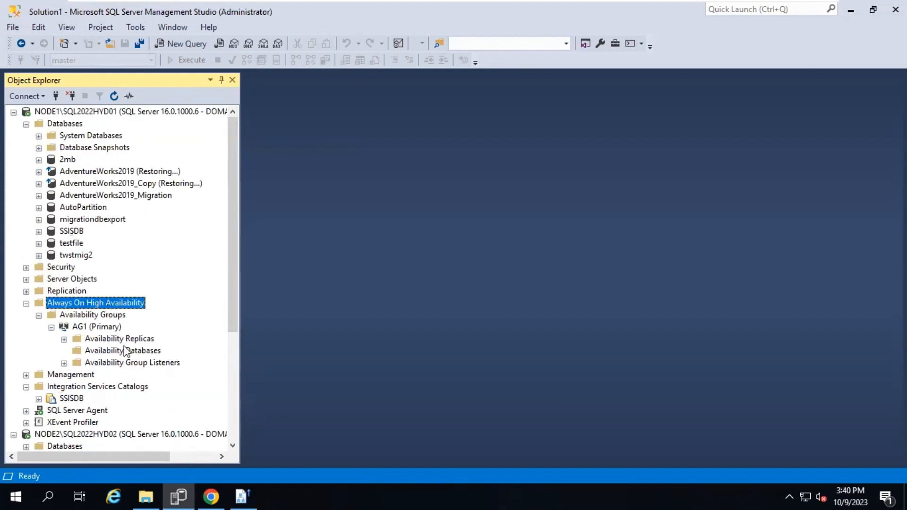
right_click(120, 351)
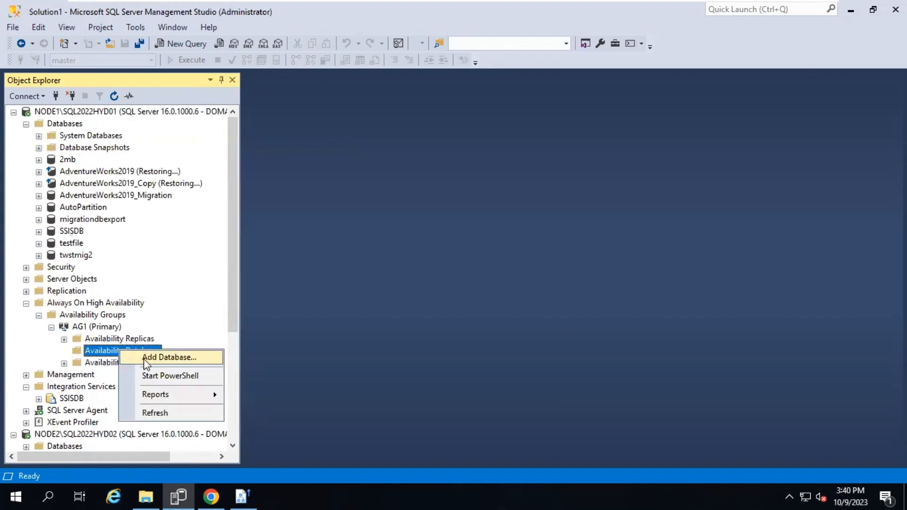
Launch Add Database for AG1 and move past the Introduction page to Select Databases
click(144, 360)
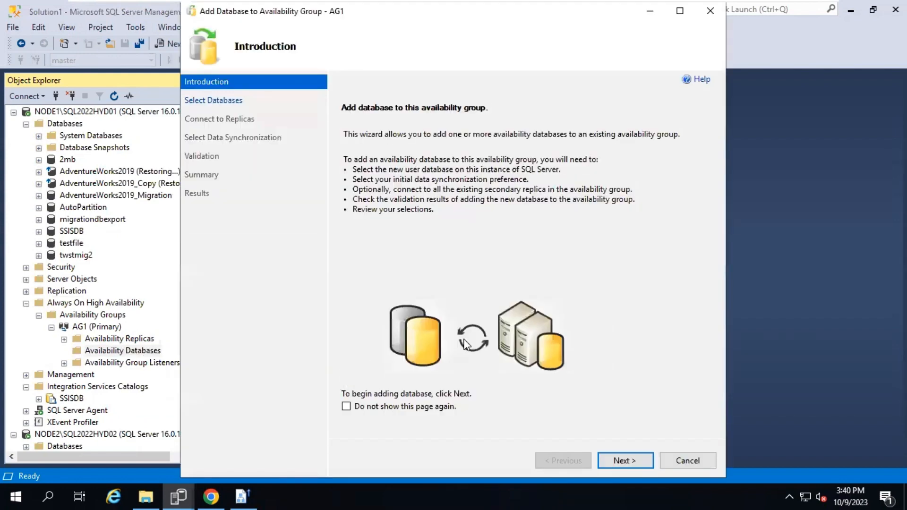
click(615, 466)
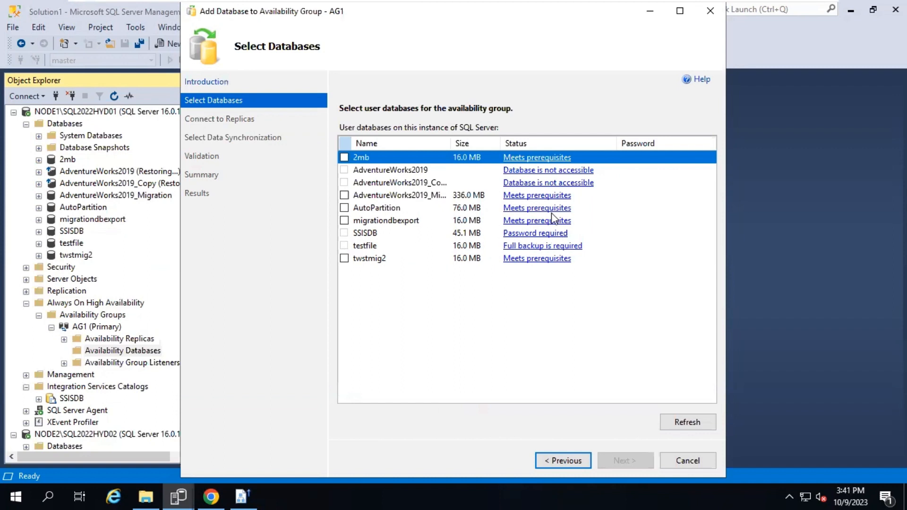
Enter SSISDB's catalog password and refresh the prerequisite check
click(645, 232)
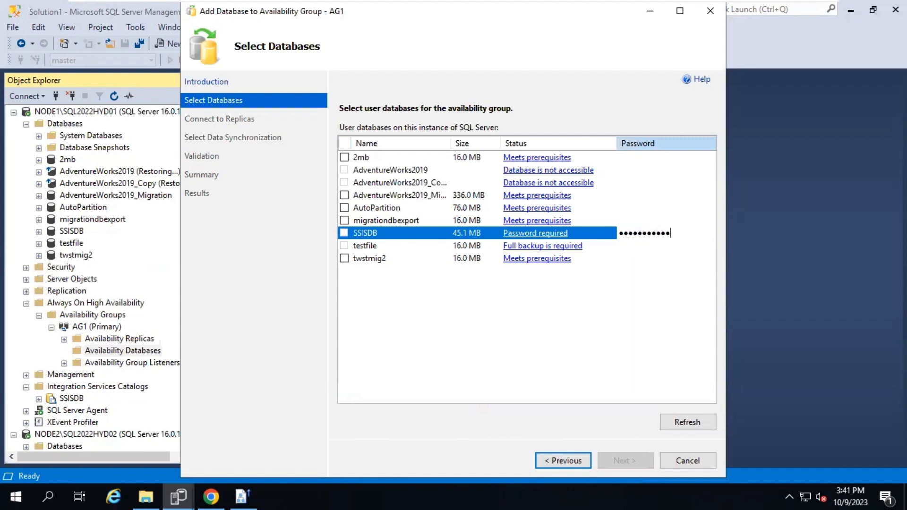
text(•)
click(684, 428)
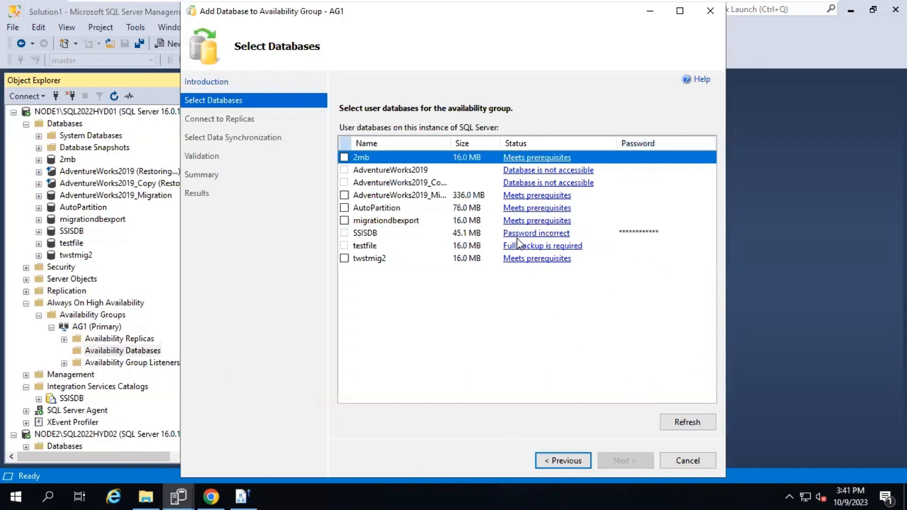
click(676, 232)
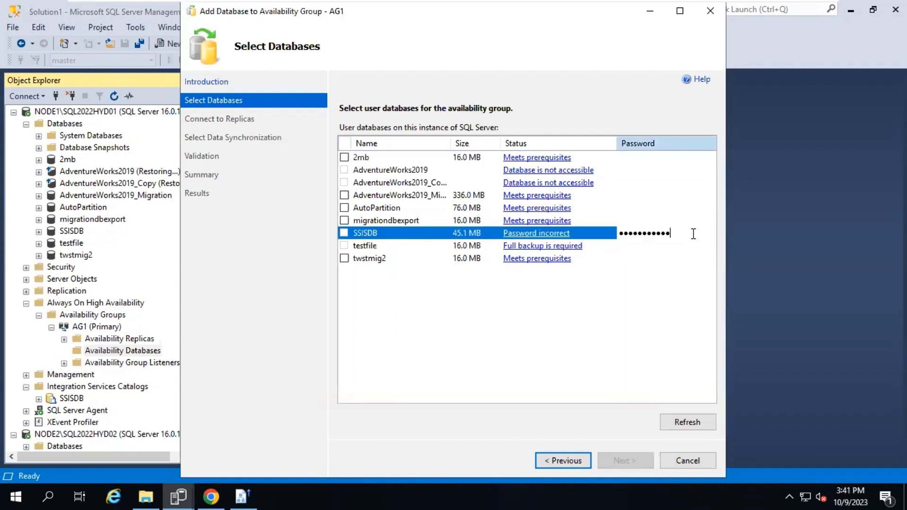
click(682, 418)
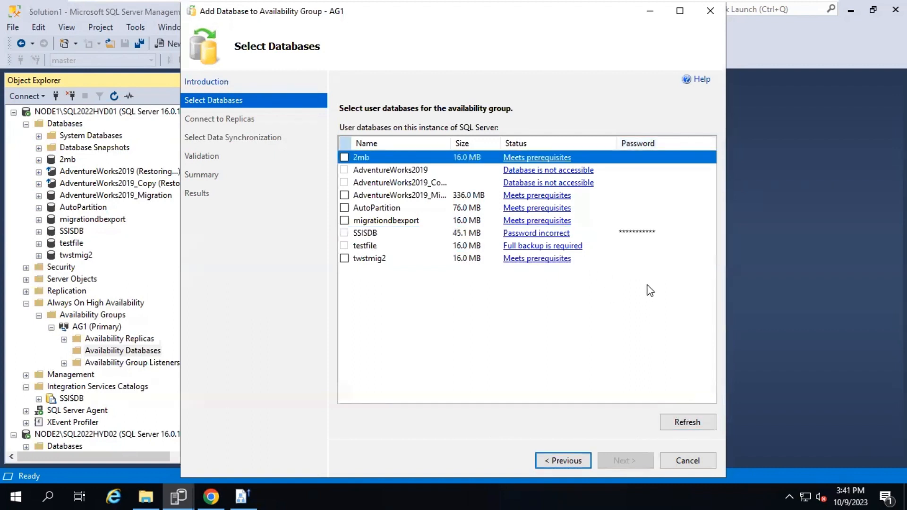
click(678, 421)
Replace SSISDB's password, revalidate until Meets prerequisites, and tick SSISDB for AG1
click(668, 233)
click(673, 233)
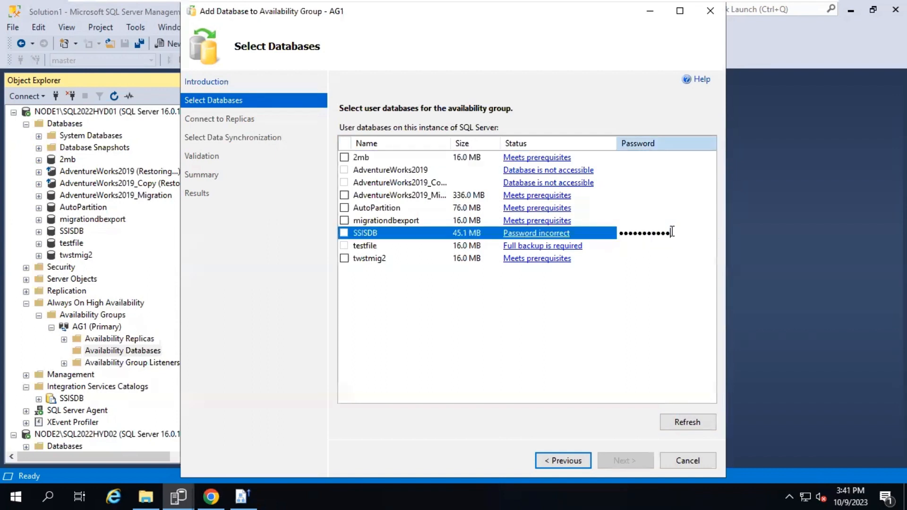
drag(670, 231, 555, 211)
text(•)
click(686, 422)
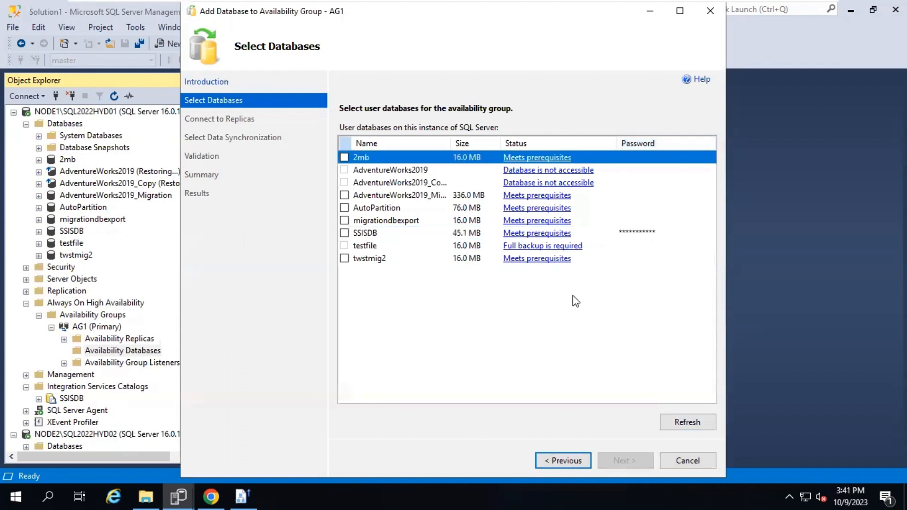
click(344, 233)
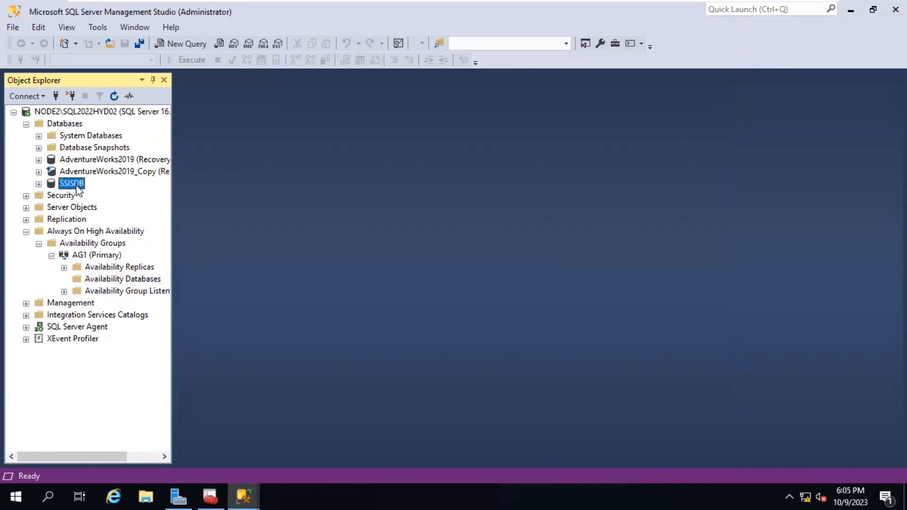
Open the SSISDB database properties, then bring up a File Explorer window
right_click(72, 183)
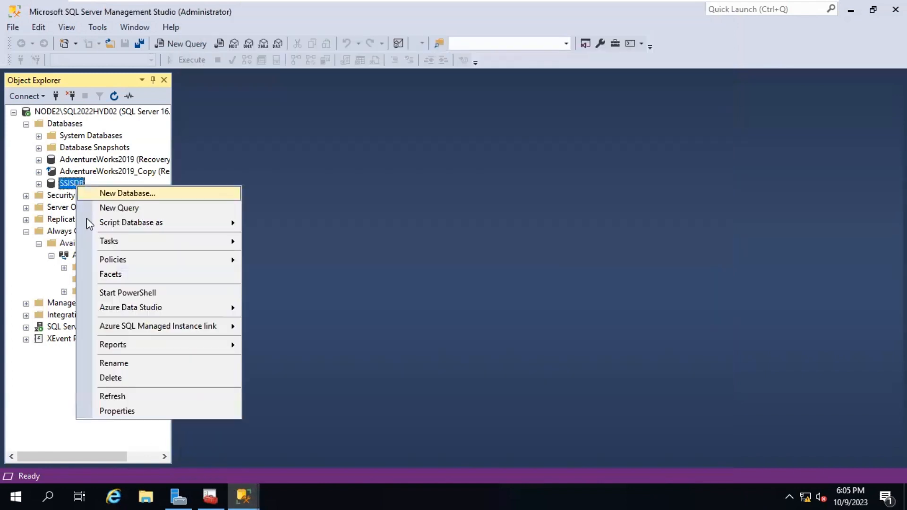
click(127, 415)
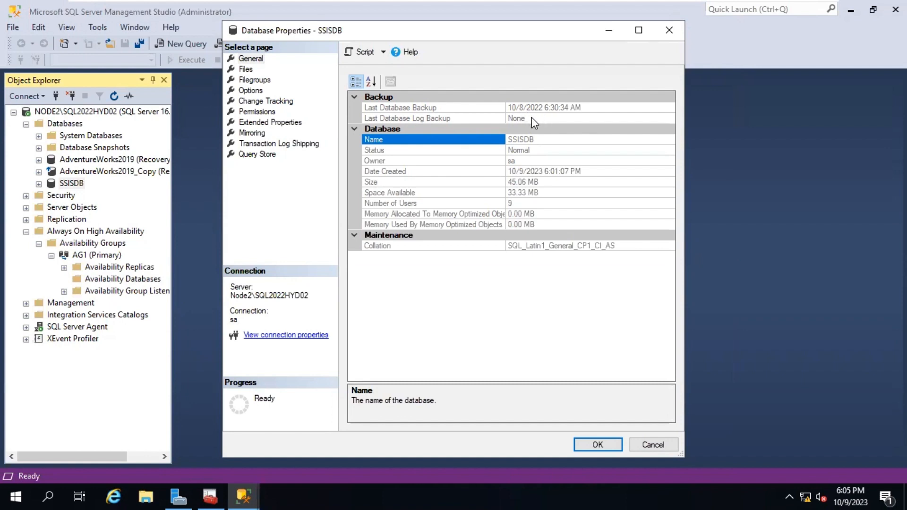
click(153, 489)
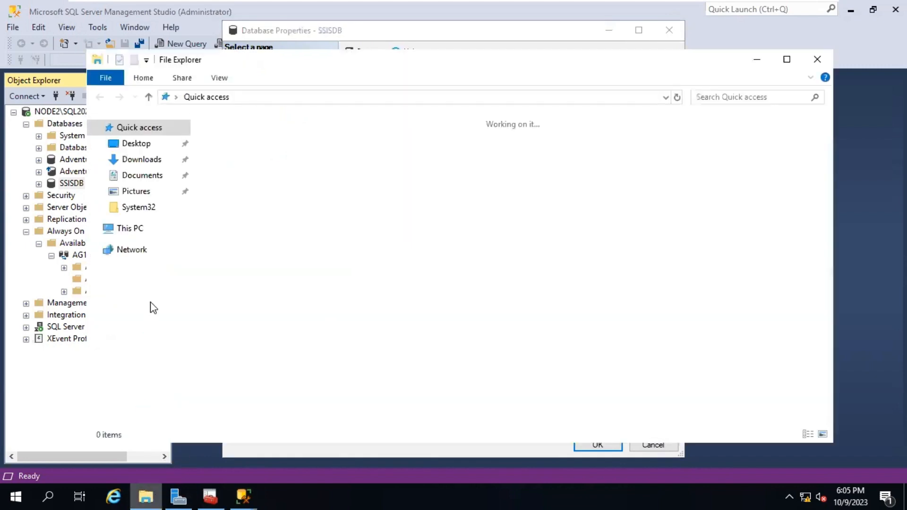
Browse to C:\Program Files\Microsoft SQL Server\160\DTS\Binn in File Explorer
click(130, 231)
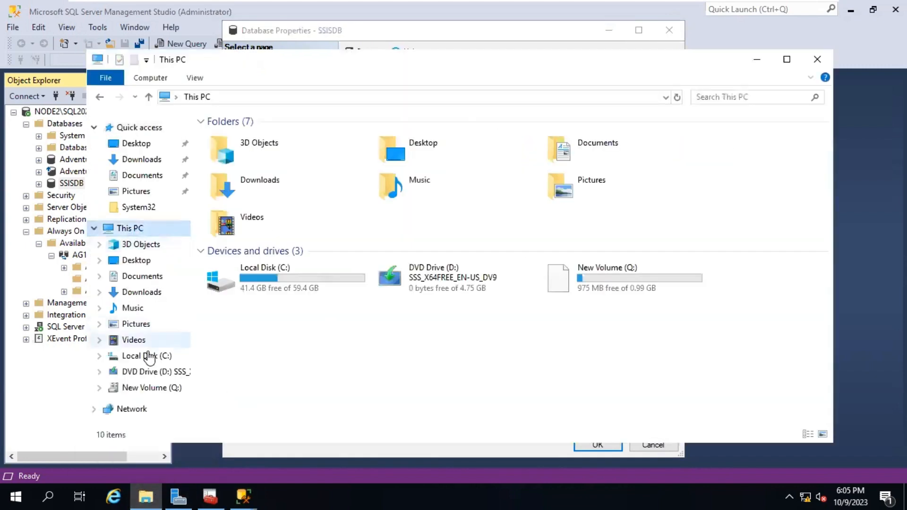
click(249, 287)
double_click(250, 288)
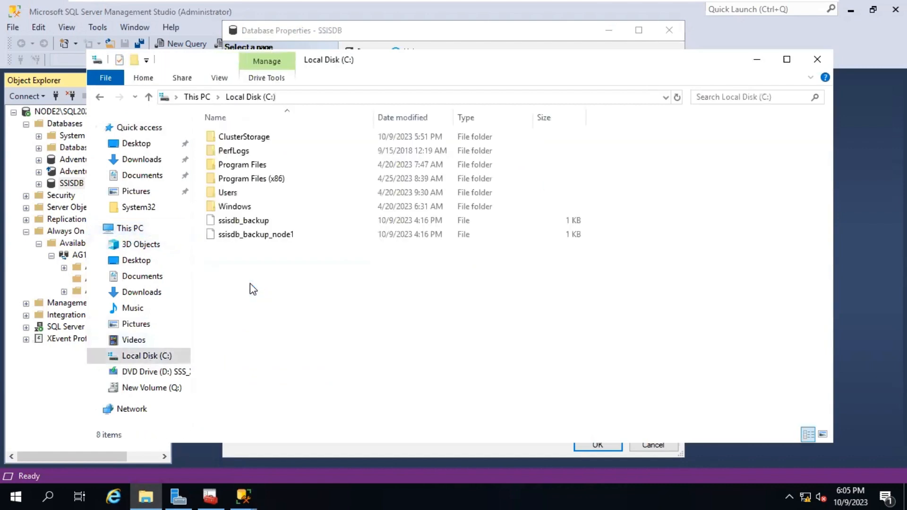
double_click(234, 164)
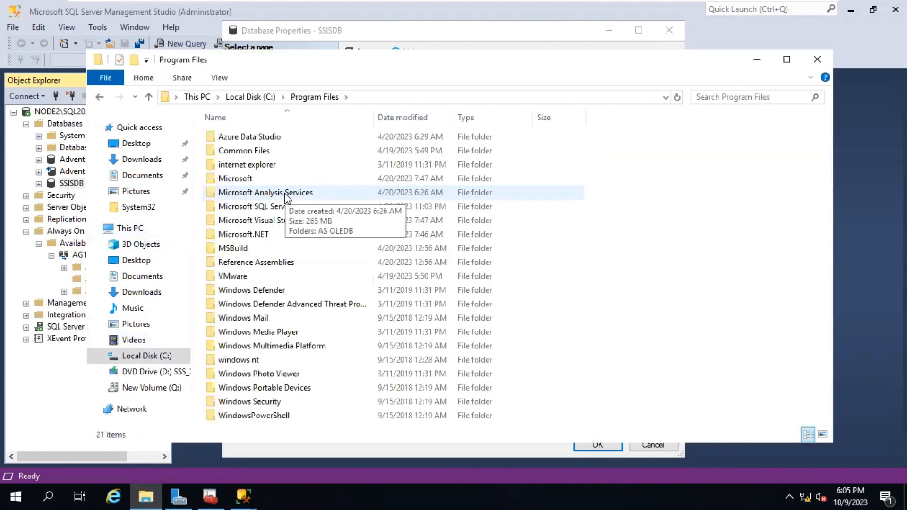
double_click(271, 207)
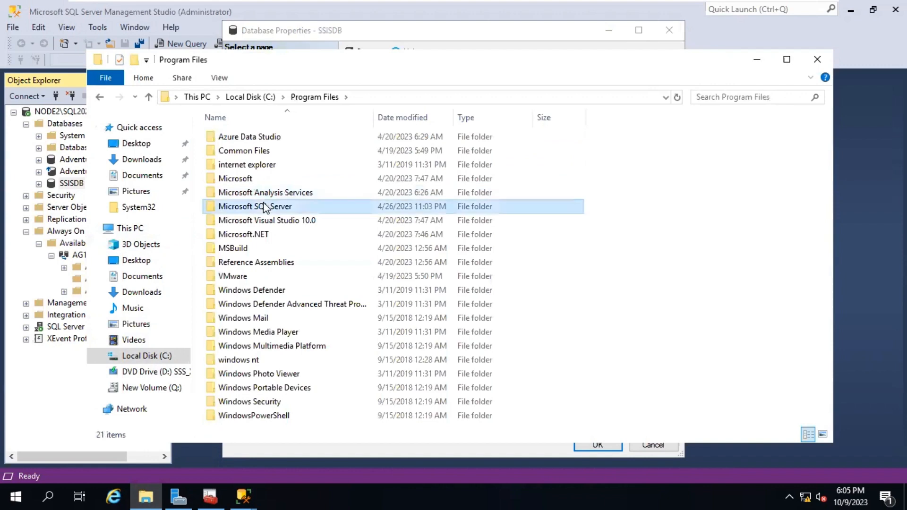
double_click(229, 178)
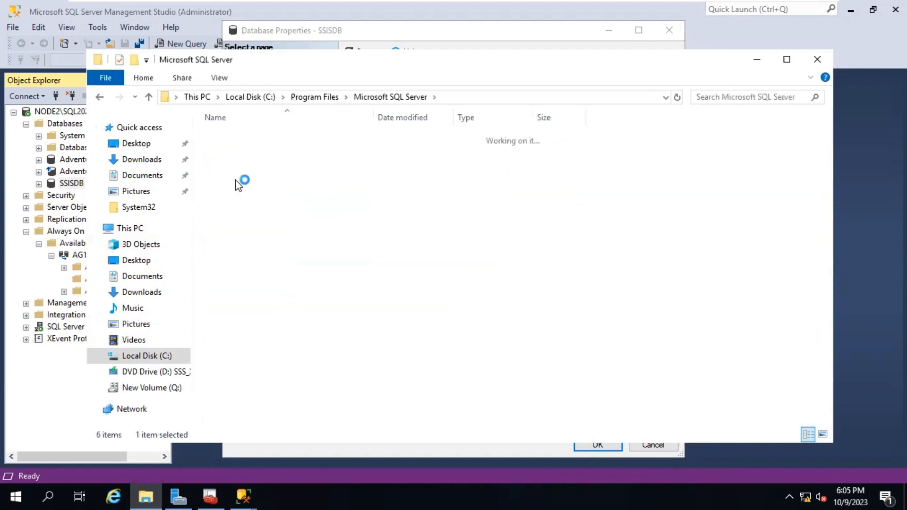
double_click(242, 155)
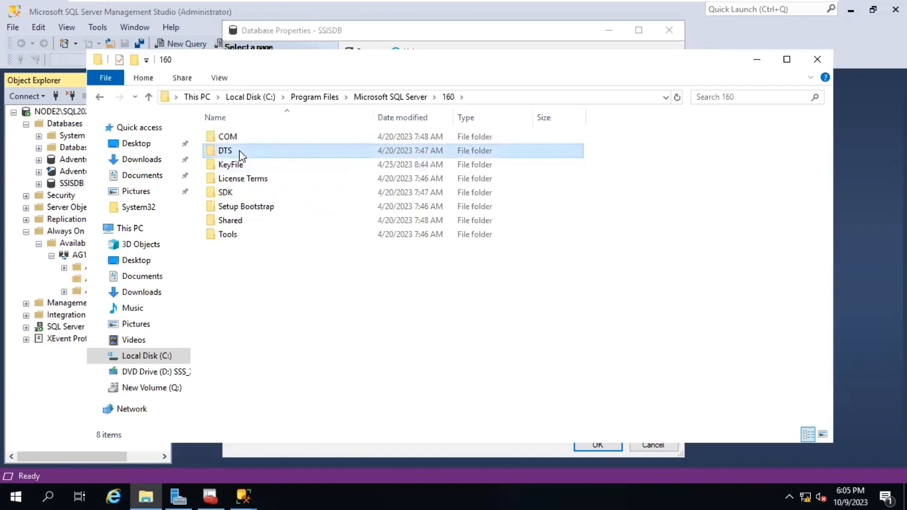
click(249, 138)
double_click(250, 138)
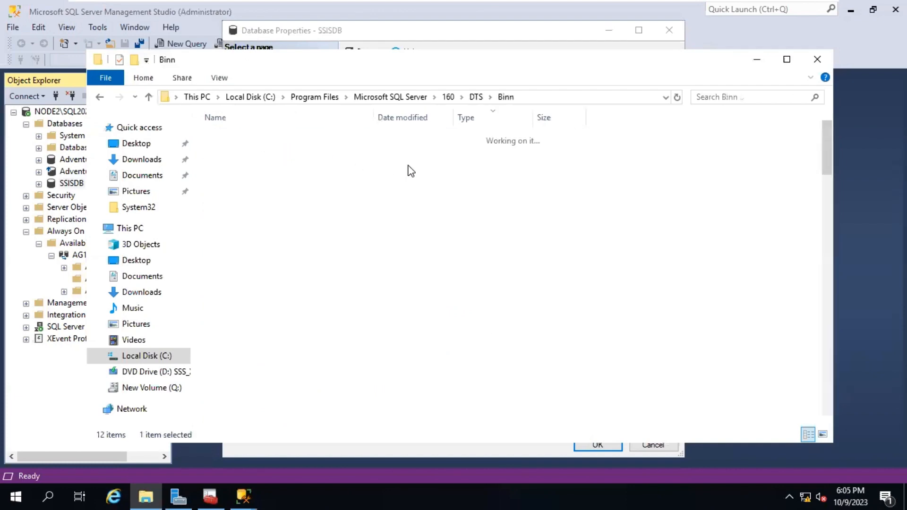
Sort Binn by type, select SSISDBBackup.bak, and switch back to SSISDB properties
click(479, 118)
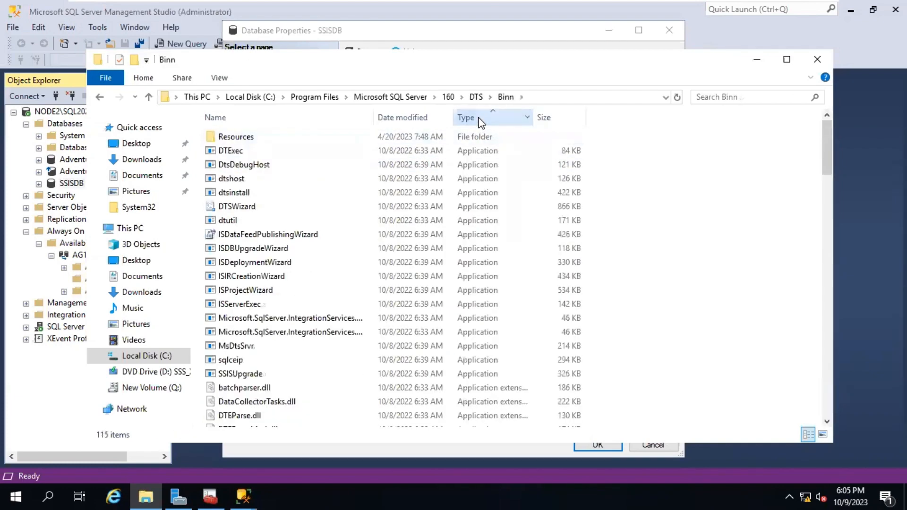
click(480, 121)
scroll(488, 296, down, 4)
scroll(489, 295, down, 2)
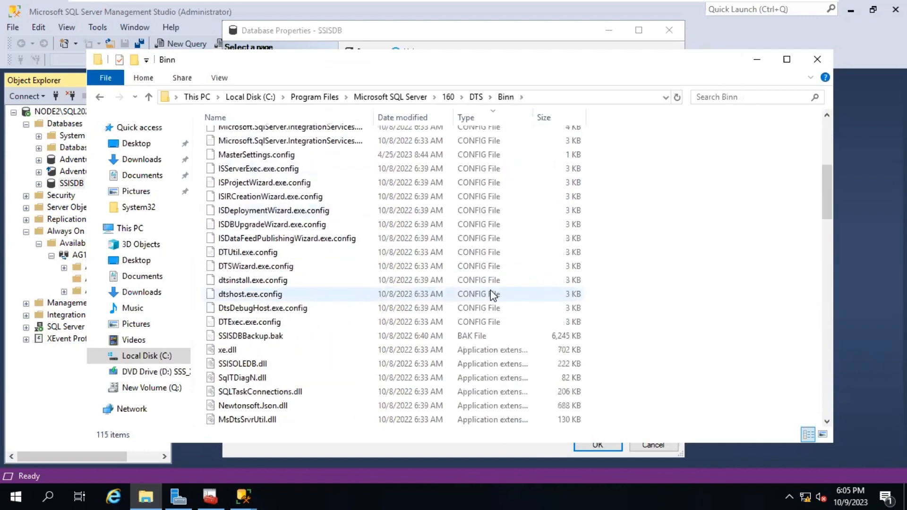
click(414, 337)
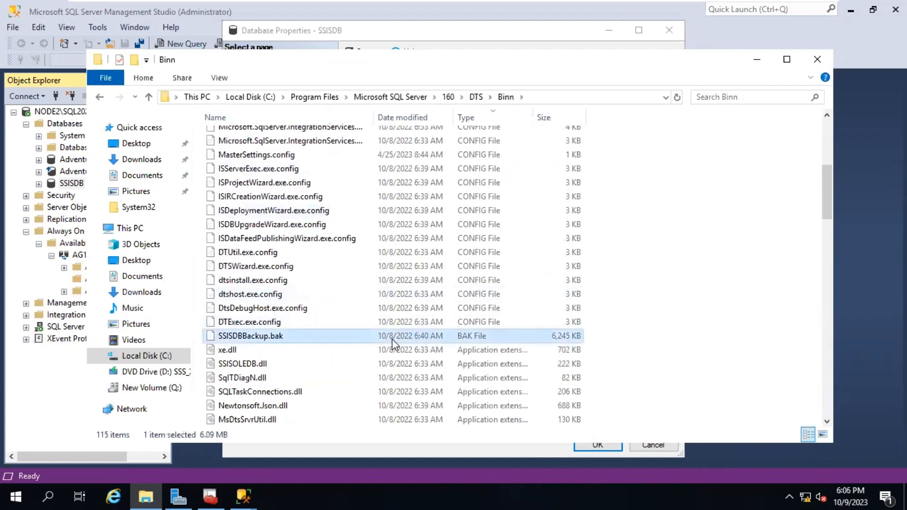
key(alt+Tab)
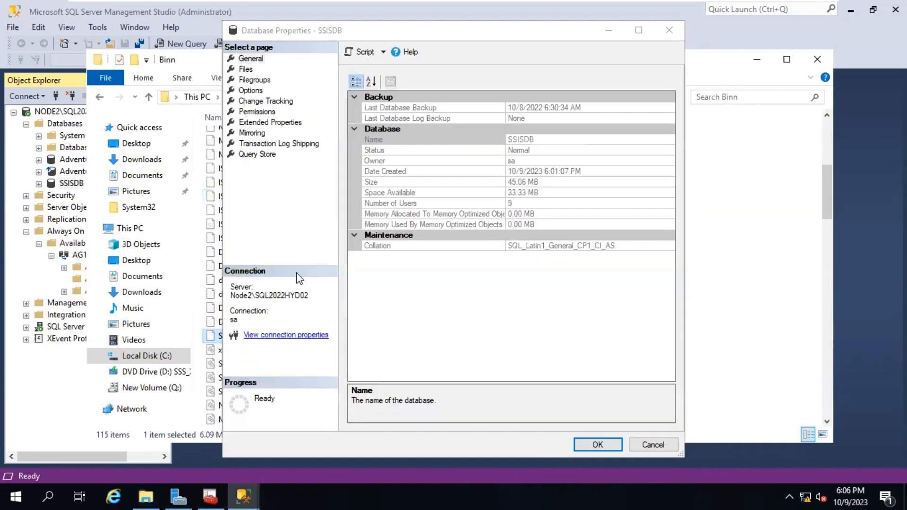
Minimize SSISDB's properties and bring the Add Database to Availability Group wizard forward
click(299, 277)
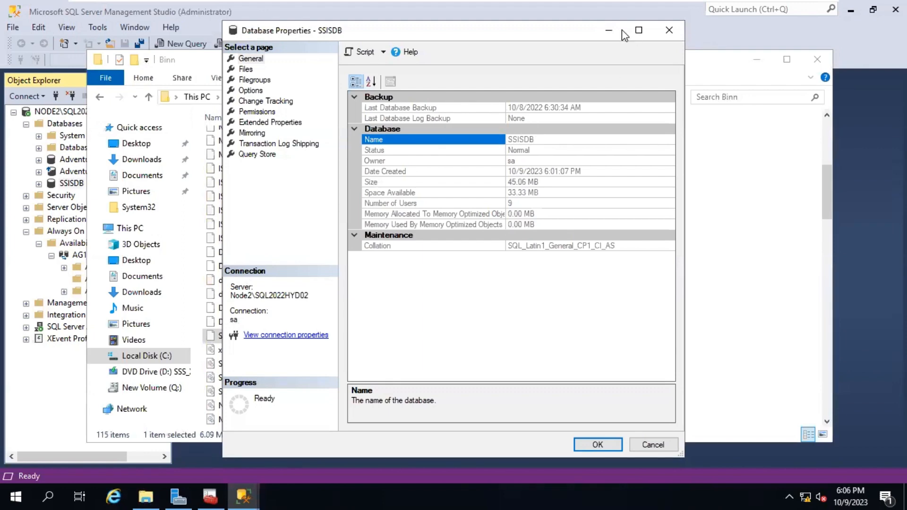
click(609, 30)
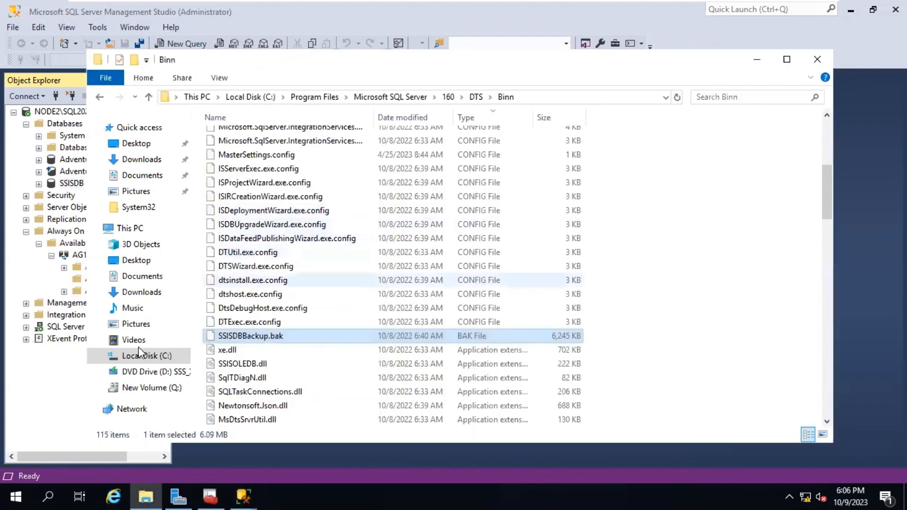
click(243, 496)
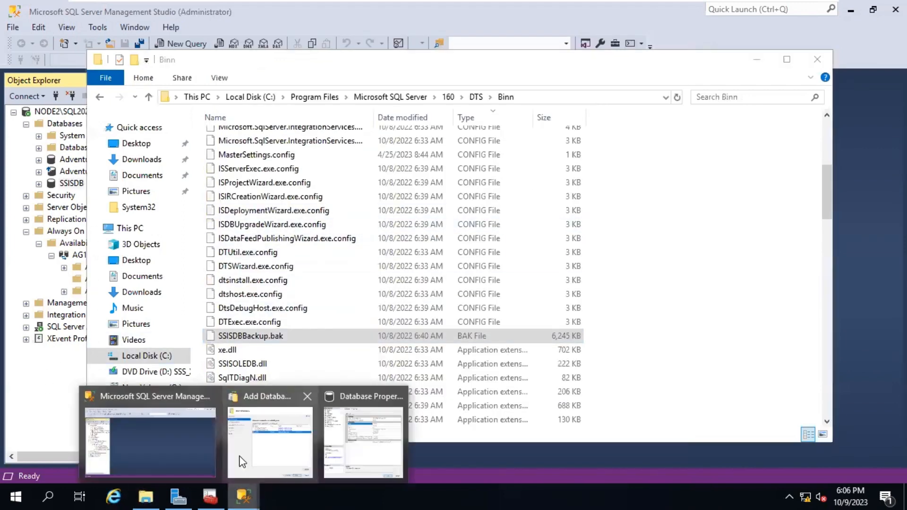
click(359, 444)
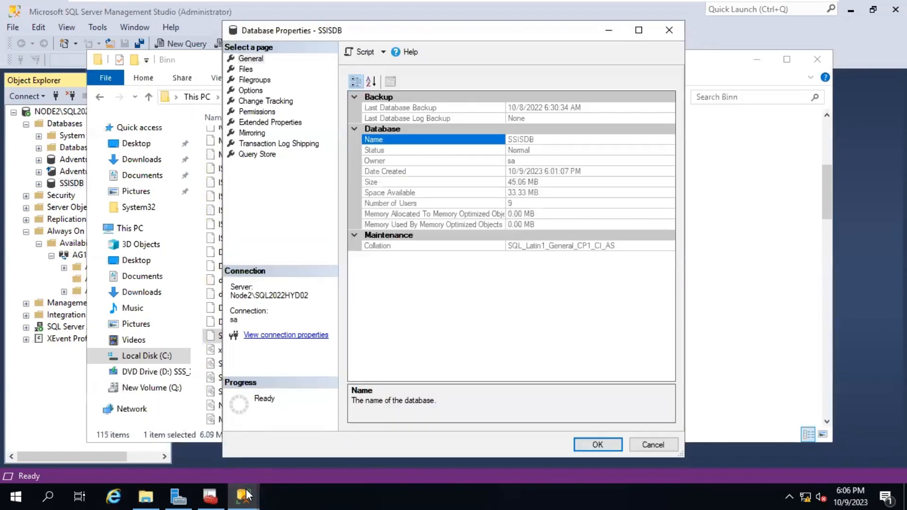
click(244, 496)
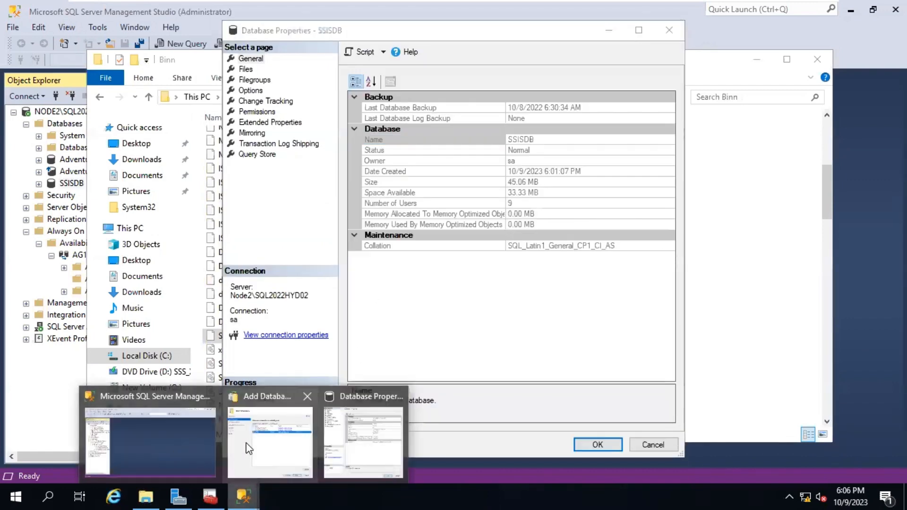
click(249, 448)
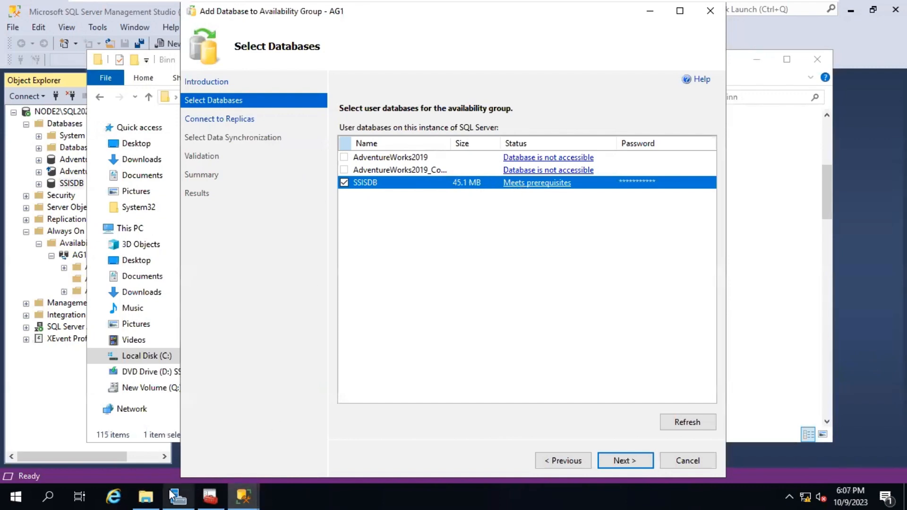
Return to the wizard and advance past the database selection page
click(156, 495)
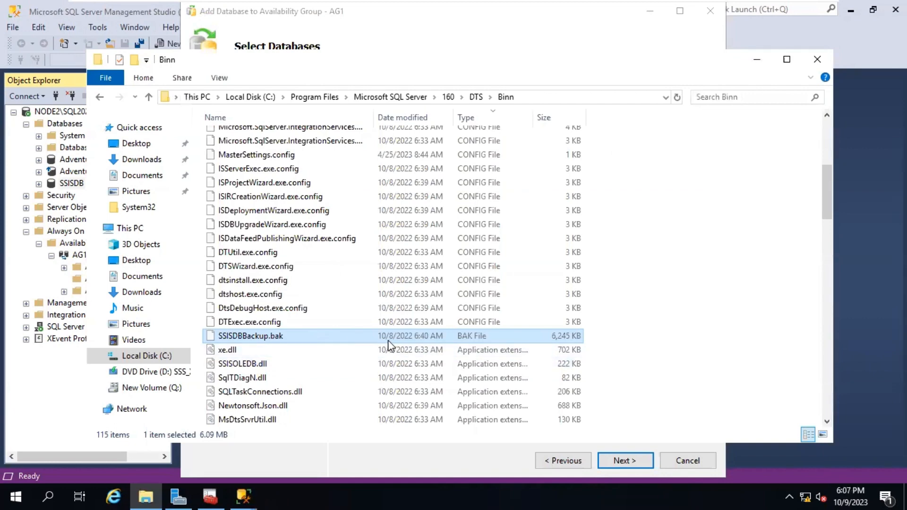
key(alt+Tab)
key(alt+Tab)
key(alt+Tab)
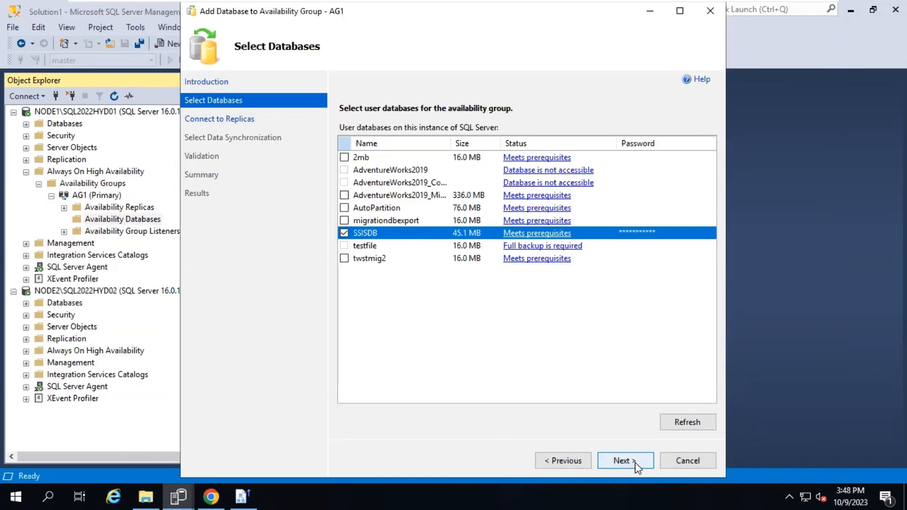
click(635, 463)
click(635, 463)
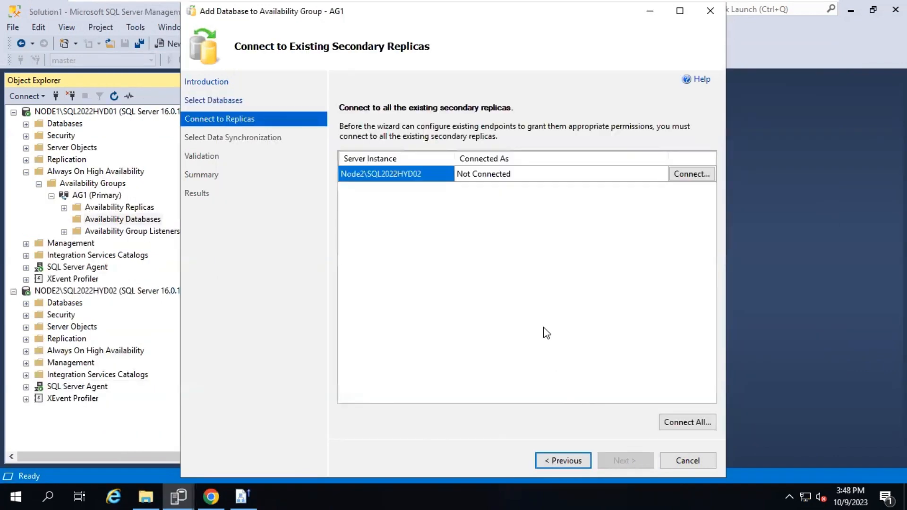
Connect to secondary replica Node2, keep Automatic seeding, and run validation
click(688, 179)
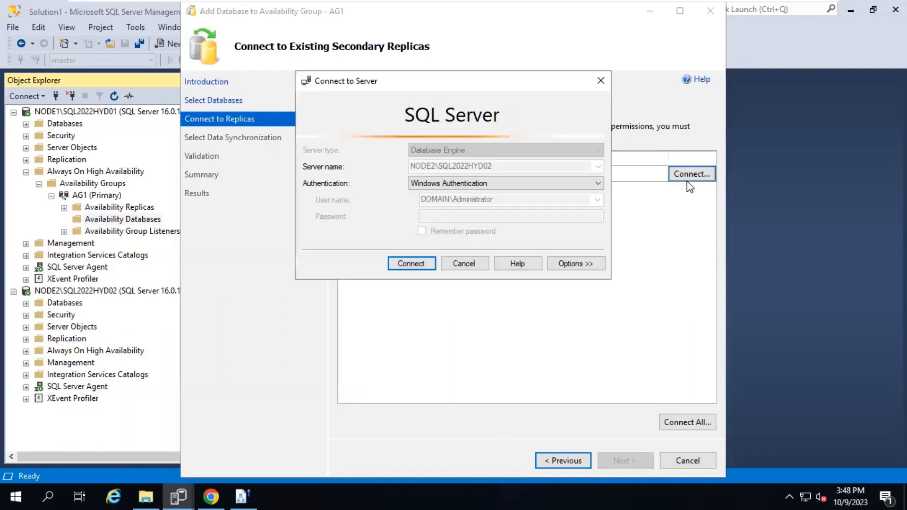
click(405, 267)
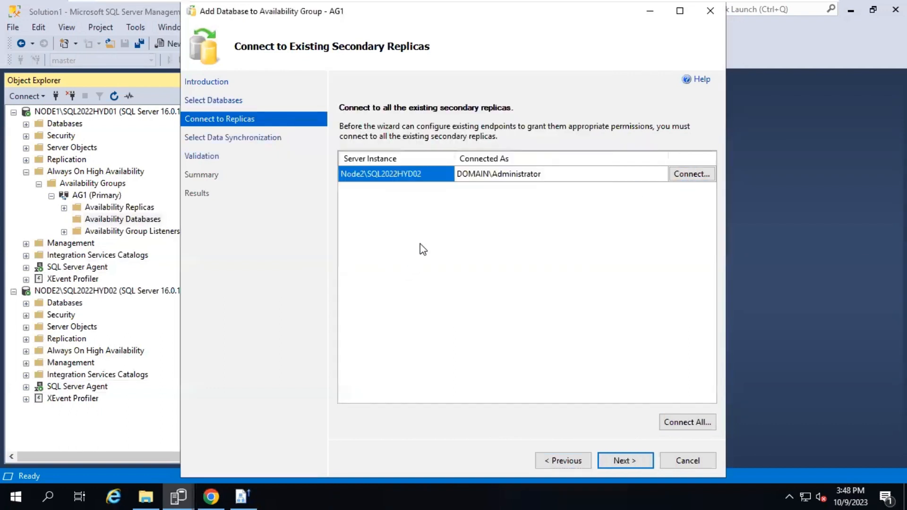
click(632, 462)
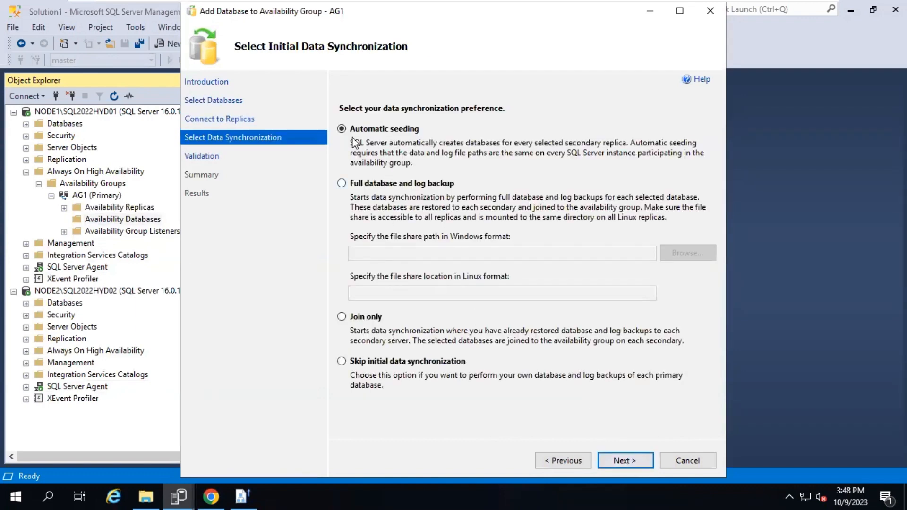
click(619, 462)
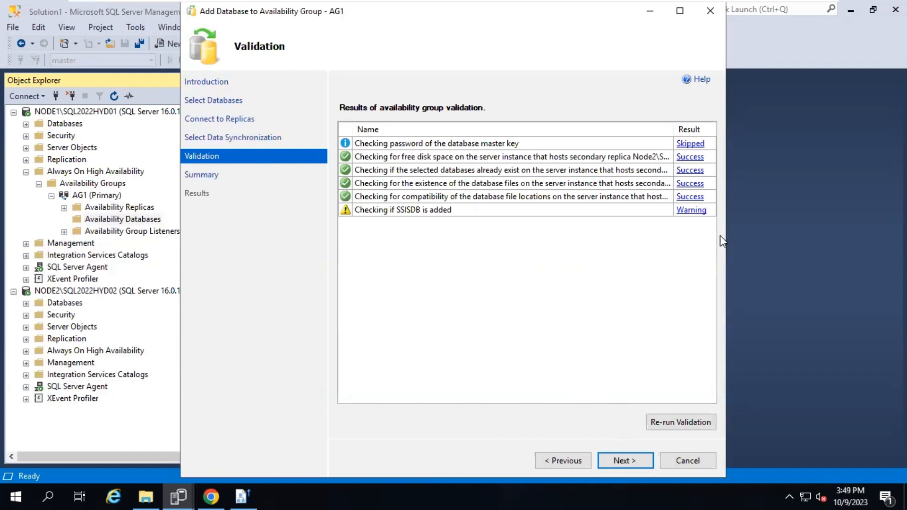
Review the SSISDB validation warning, check Integration Services Catalogs options, then dismiss the warning
click(683, 213)
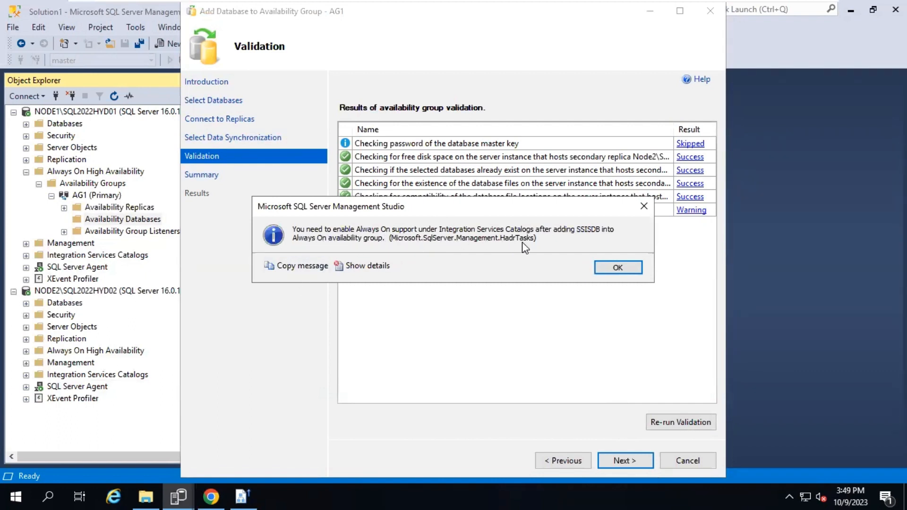
click(68, 255)
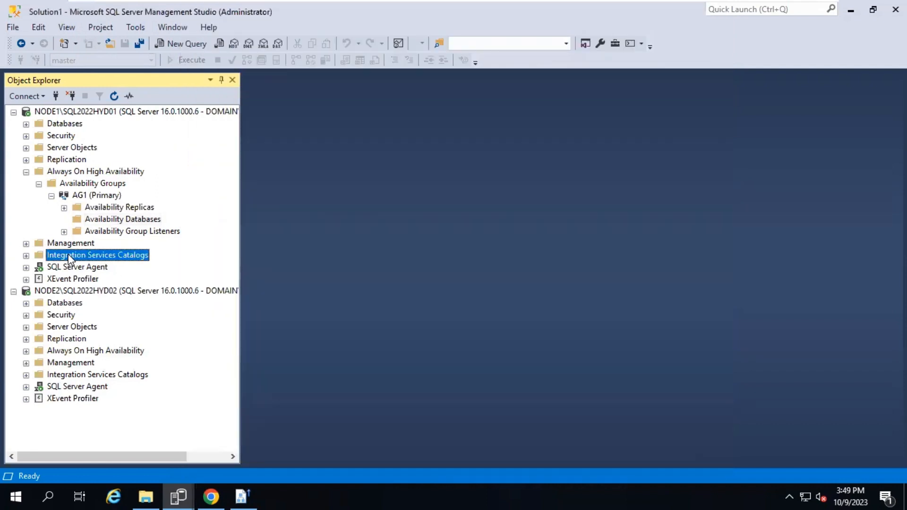
right_click(78, 258)
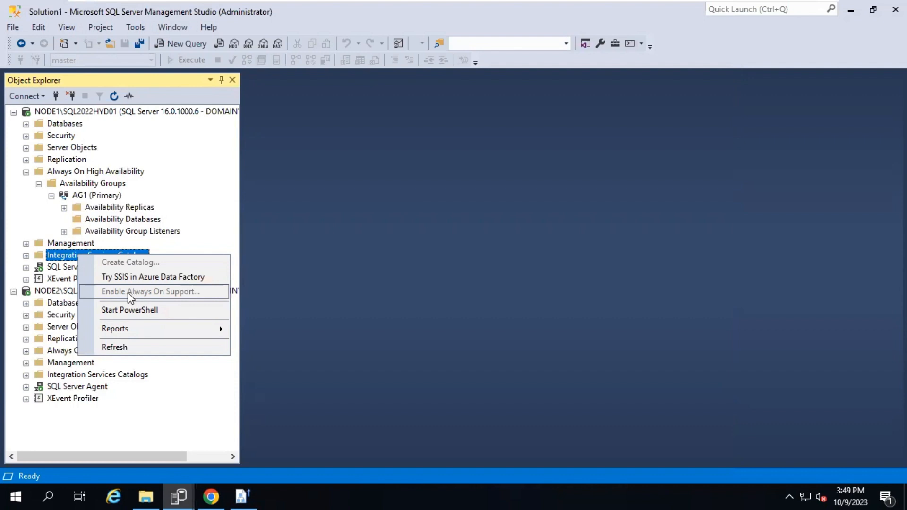
click(178, 496)
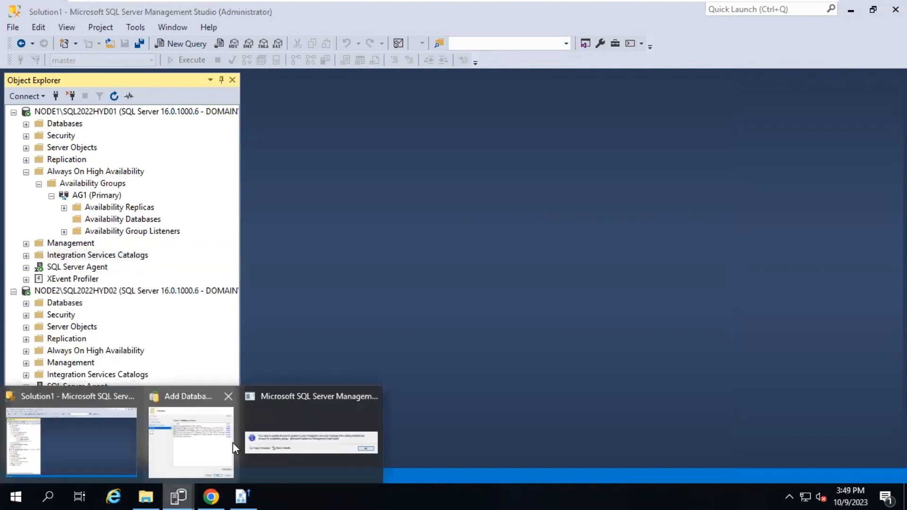
click(348, 443)
click(615, 268)
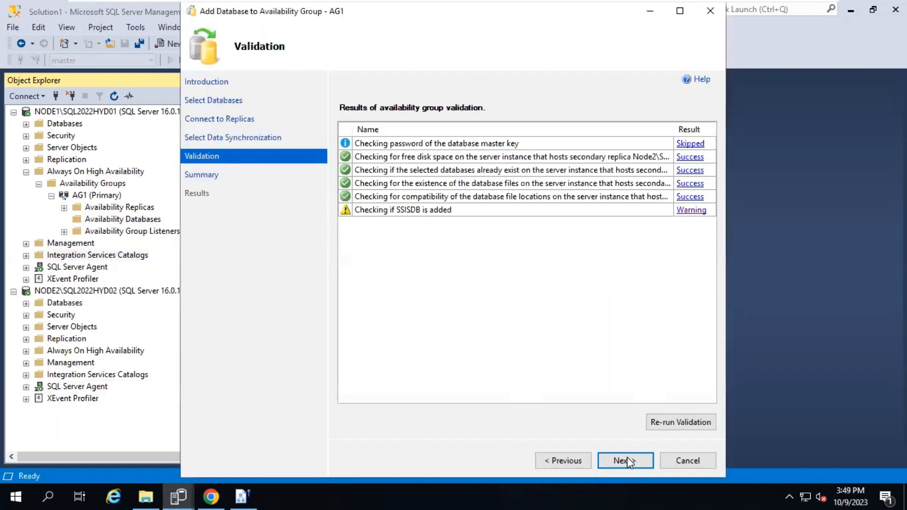
Finish the Add Database wizard past validation and close it
click(628, 459)
click(634, 461)
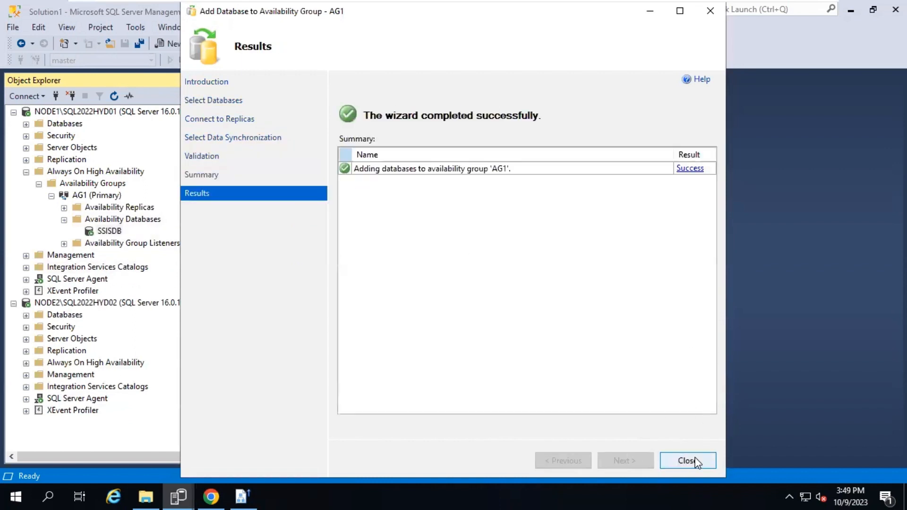
click(688, 461)
Select SSISDB under AG1, then expand NODE1's Integration Services Catalogs and bring up its context menu
click(109, 231)
click(97, 268)
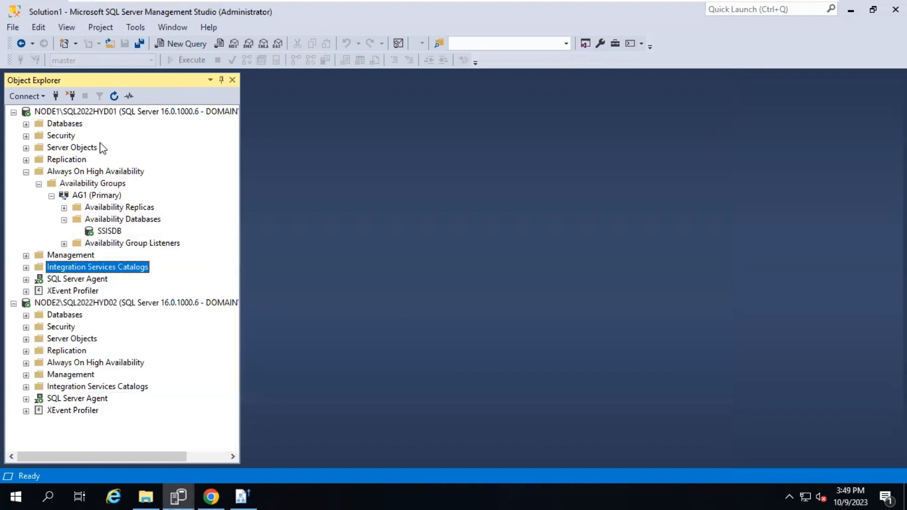
double_click(57, 269)
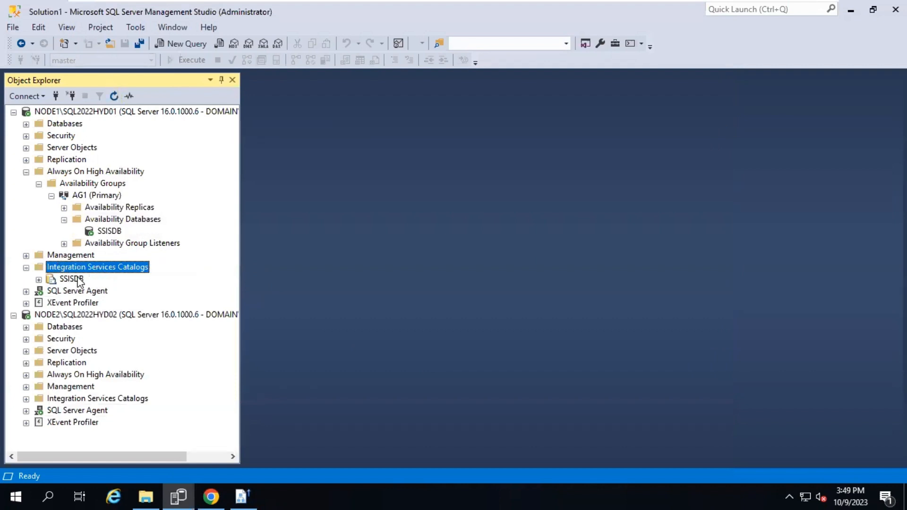
right_click(83, 272)
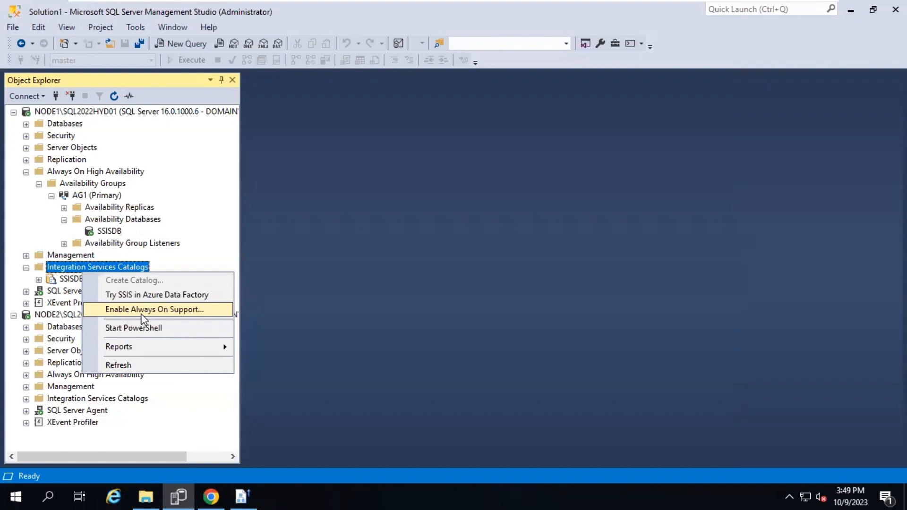
Run Enable Always On Support, connect secondary replica NODE2\SQL2022HYD02, and confirm with OK
click(144, 311)
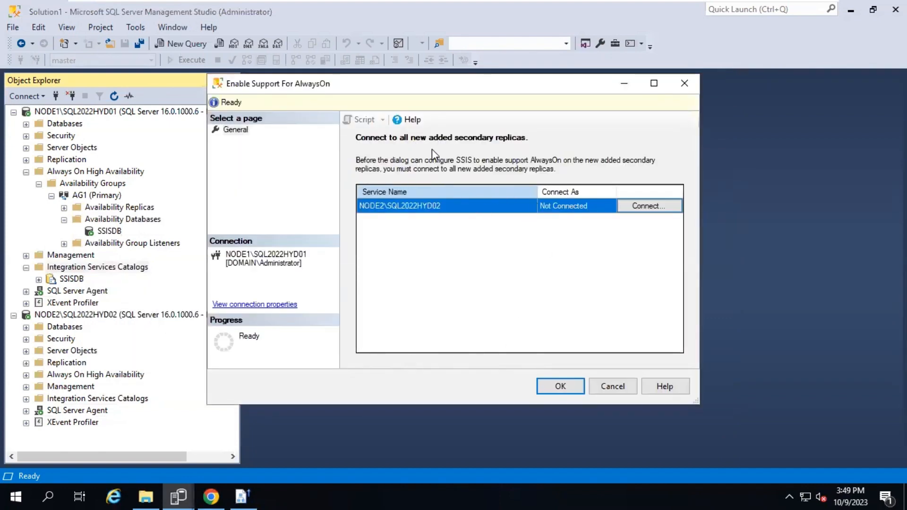
click(655, 208)
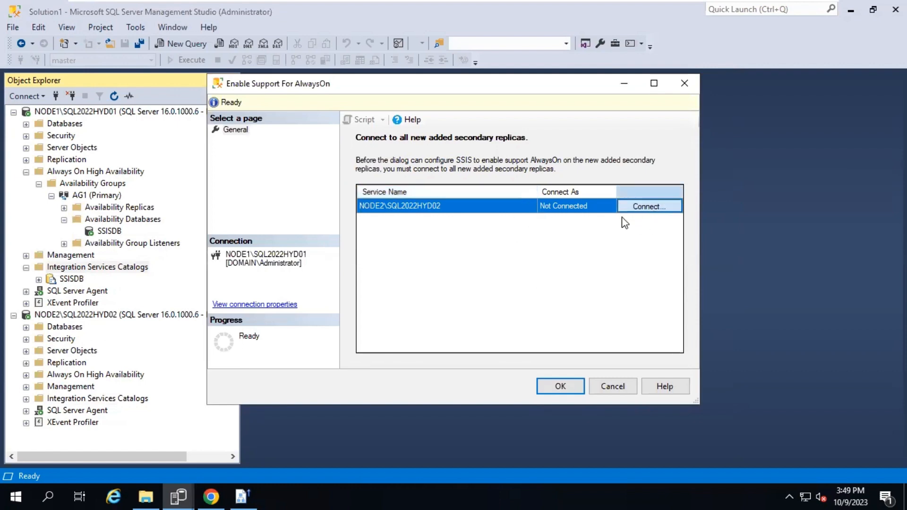
click(416, 266)
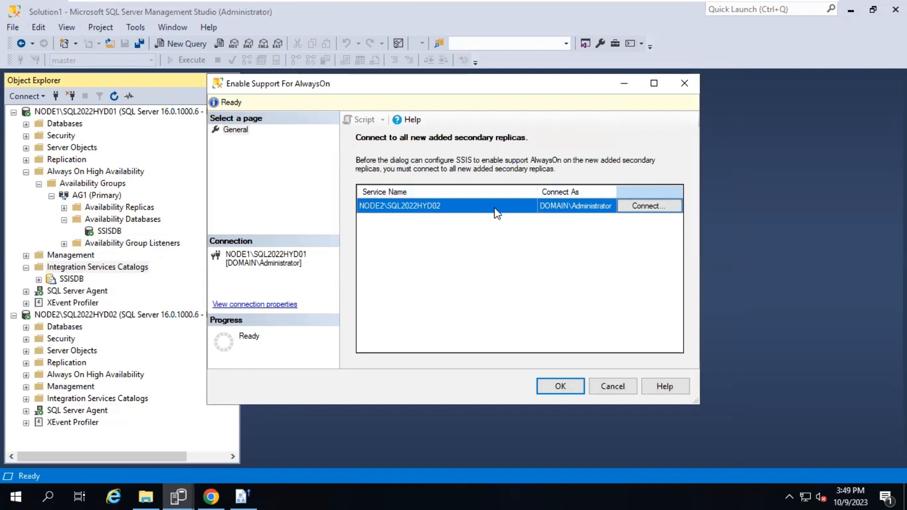
click(557, 388)
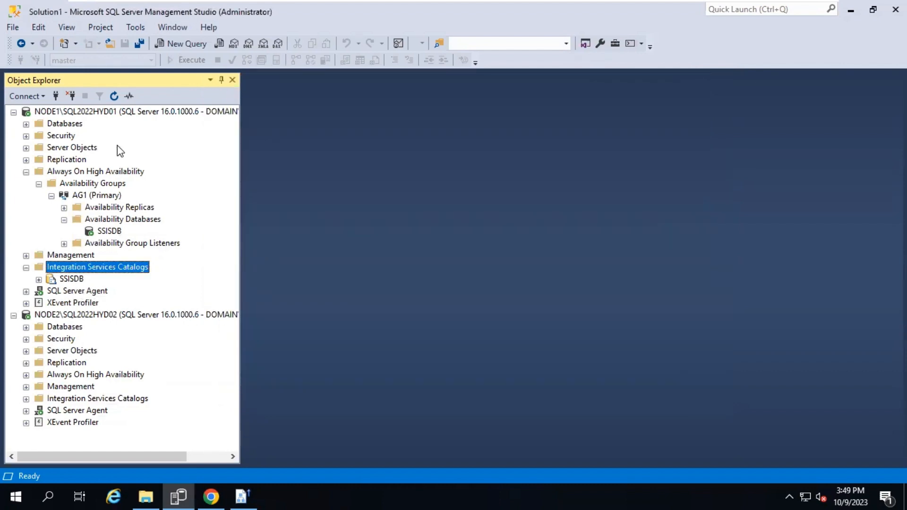
Refresh NODE2 and expand its Databases and Integration Services Catalogs to find SSISDB Synchronized
double_click(72, 401)
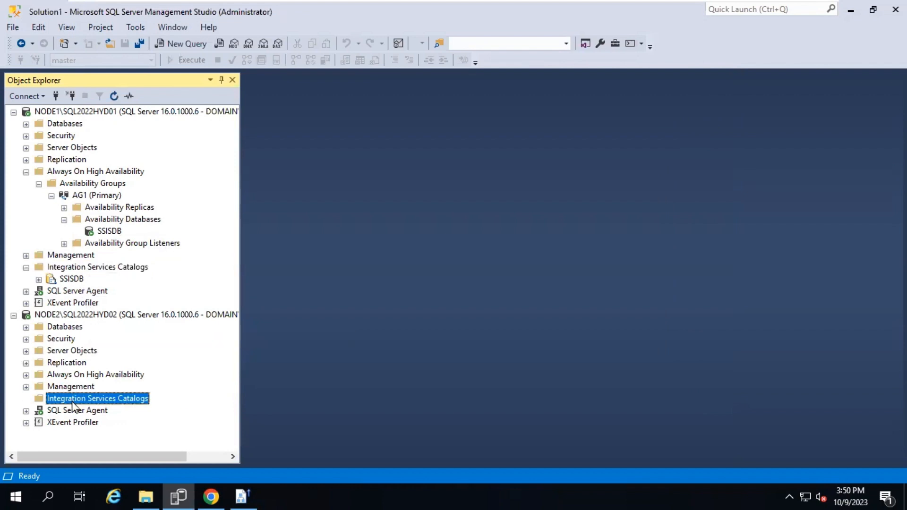
click(96, 314)
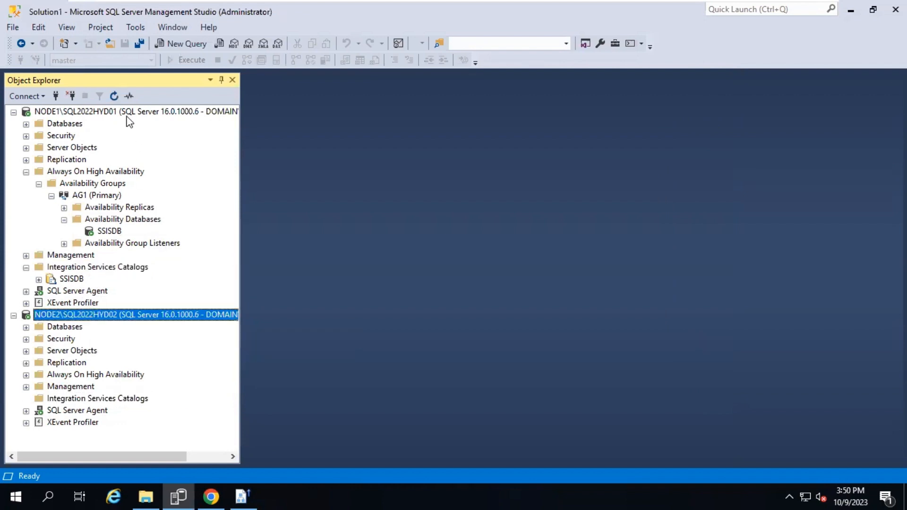
click(114, 96)
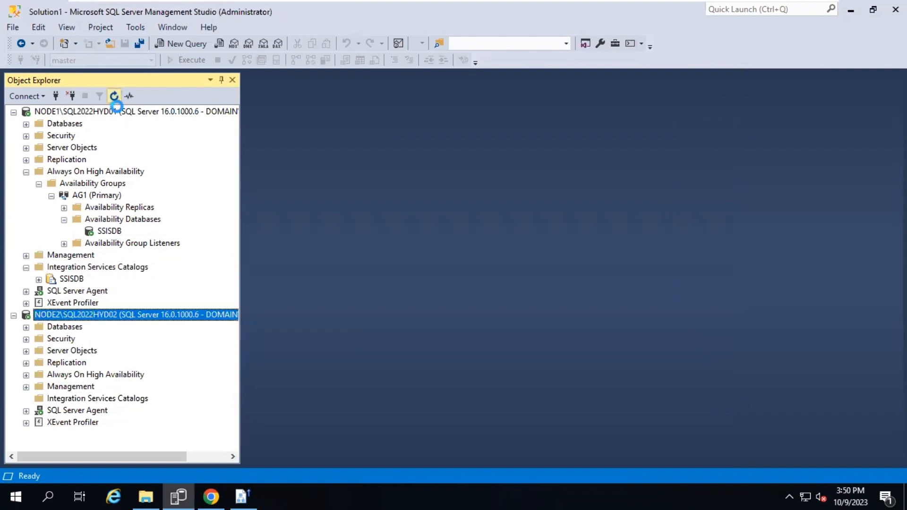
double_click(85, 401)
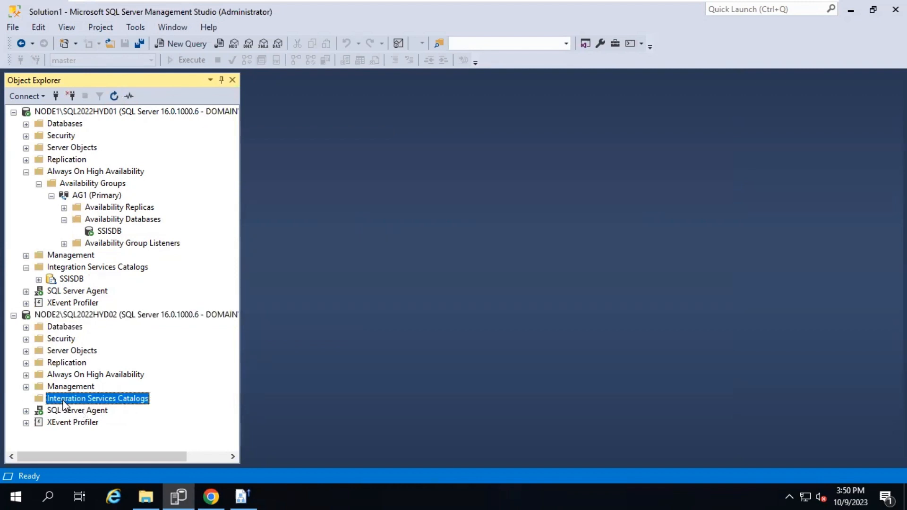
click(86, 319)
click(114, 96)
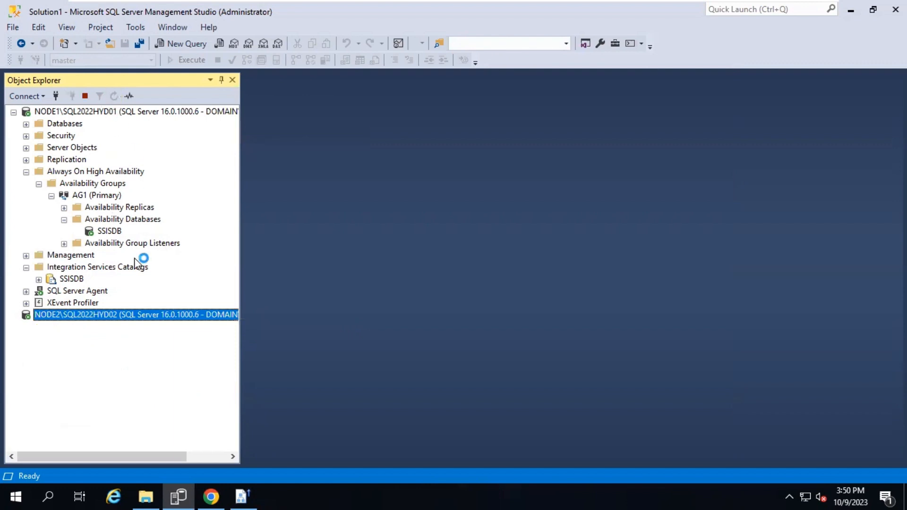
double_click(71, 327)
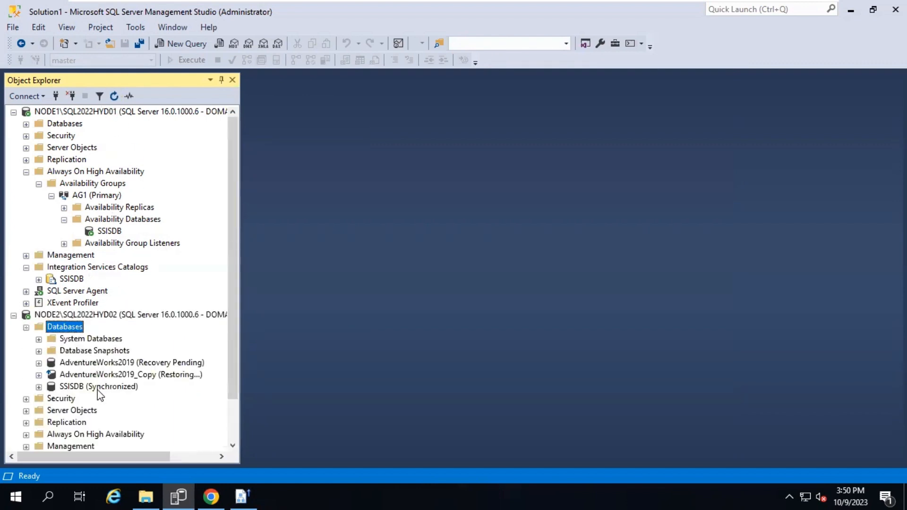
double_click(86, 409)
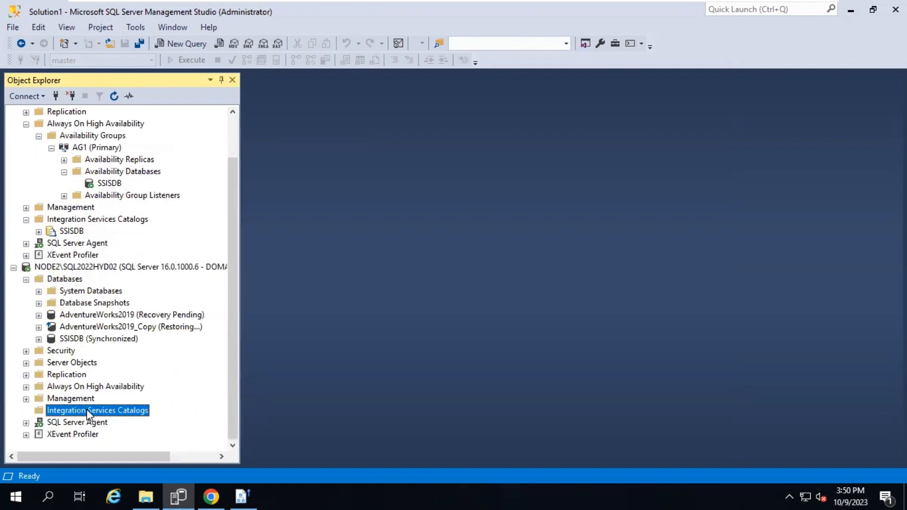
click(72, 233)
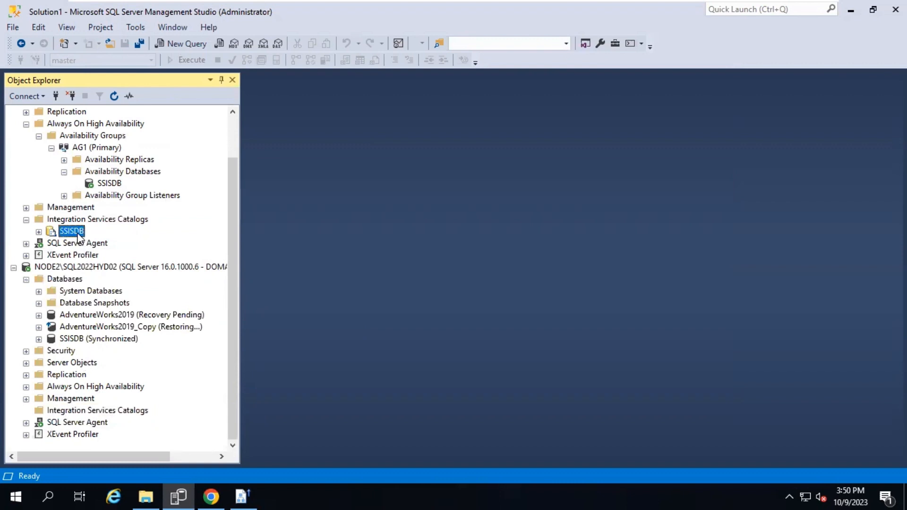
View the SSISDB catalog properties, then cancel them
right_click(77, 234)
right_click(77, 234)
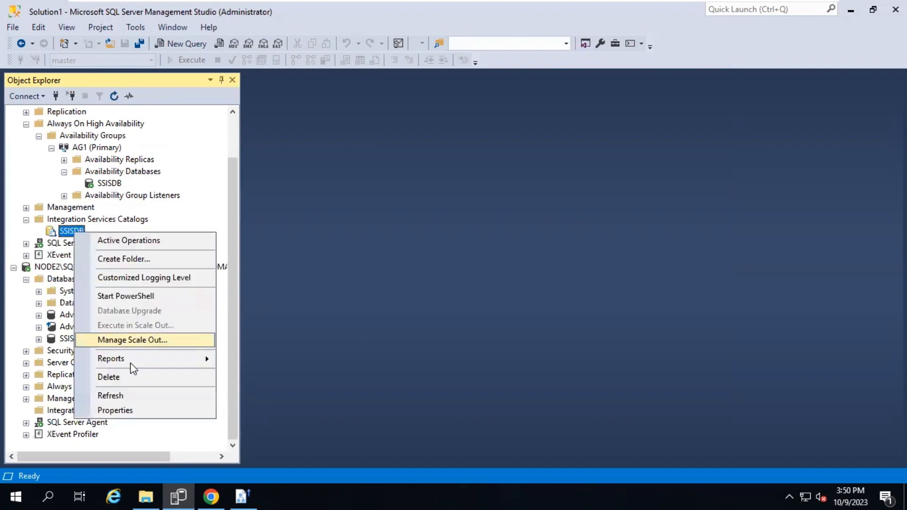
click(131, 411)
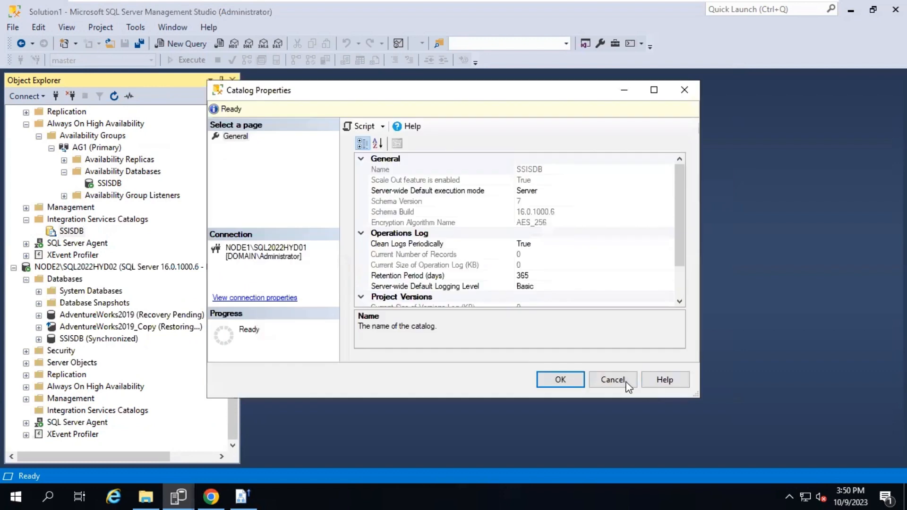
click(628, 385)
Open the Properties of availability group AG1 (Primary)
right_click(114, 176)
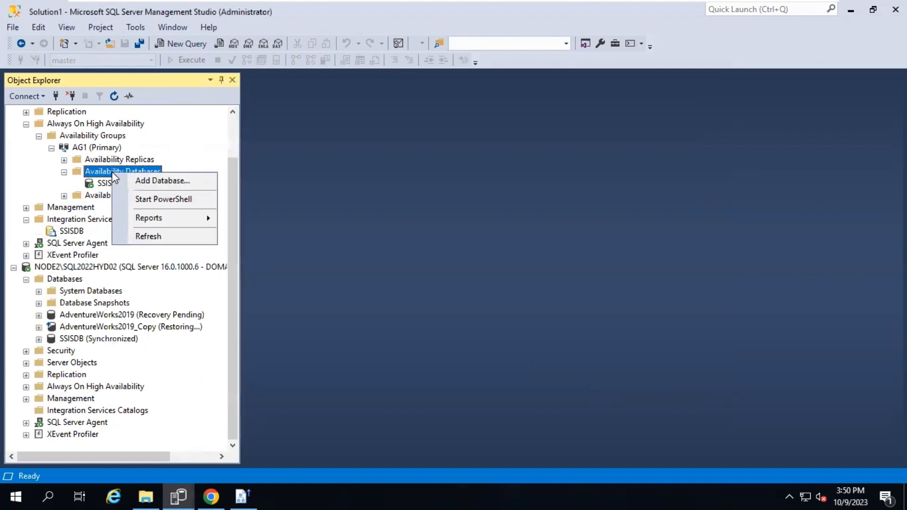
right_click(94, 160)
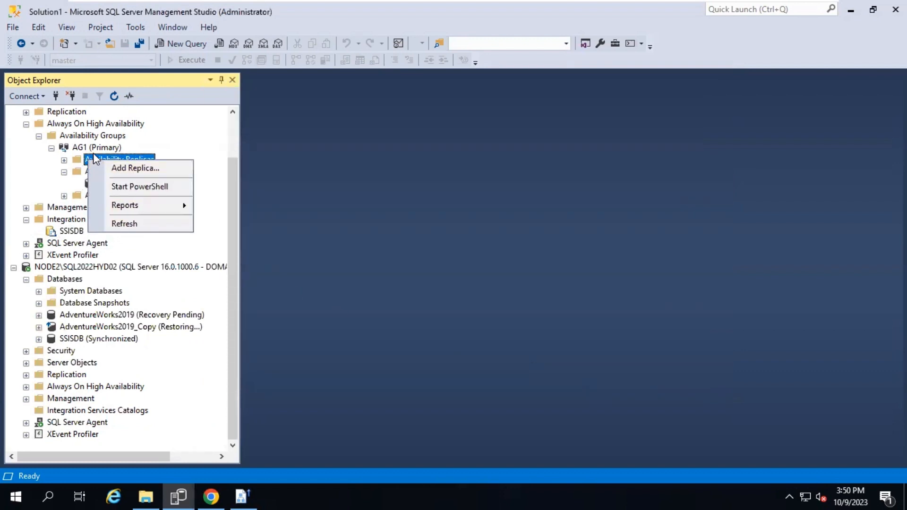
right_click(112, 147)
click(152, 310)
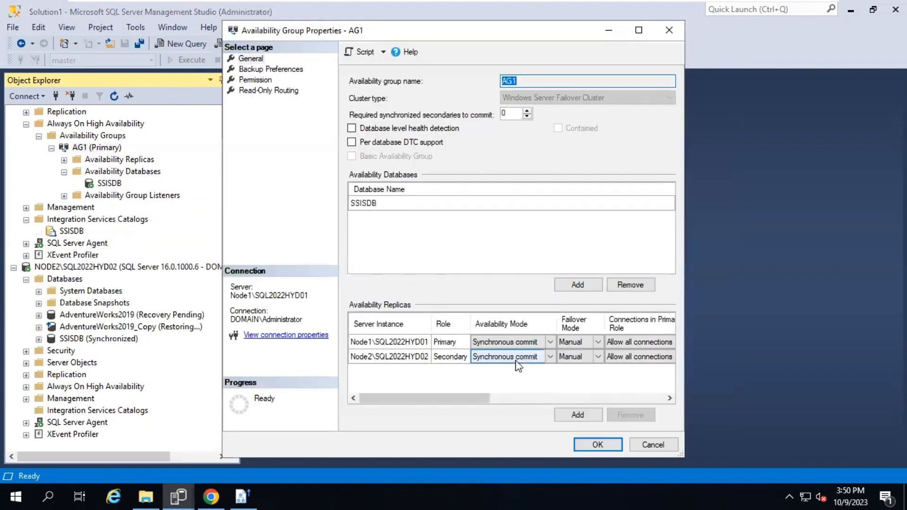
Toggle Node1's availability mode, restore both replicas to Synchronous commit, and cancel AG1 properties
click(551, 342)
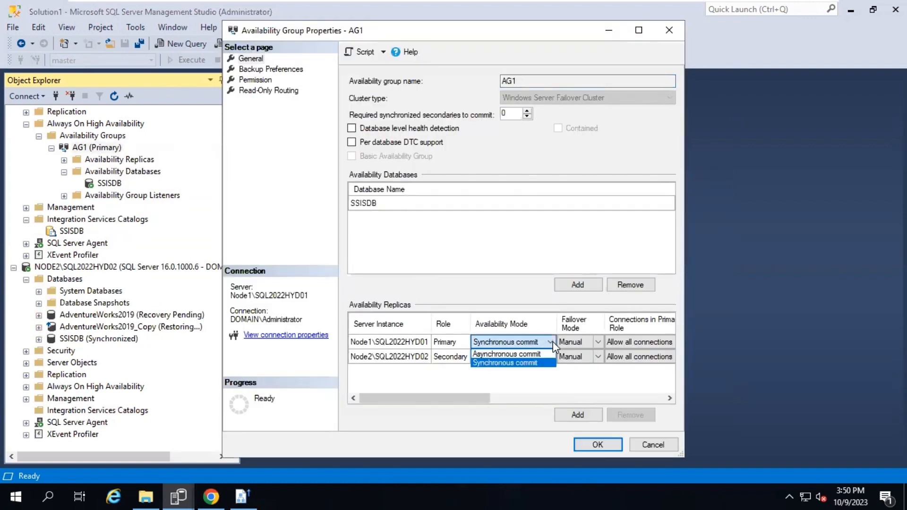
click(514, 352)
click(551, 357)
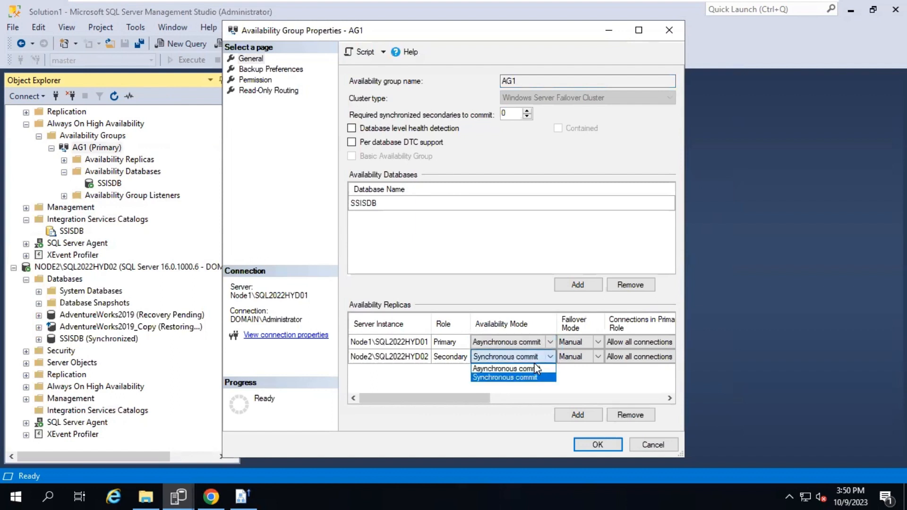
click(520, 378)
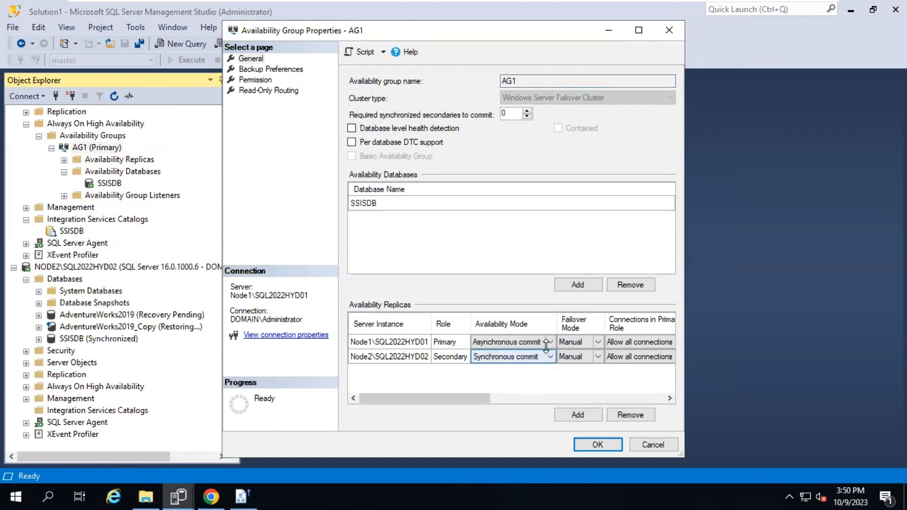
click(550, 343)
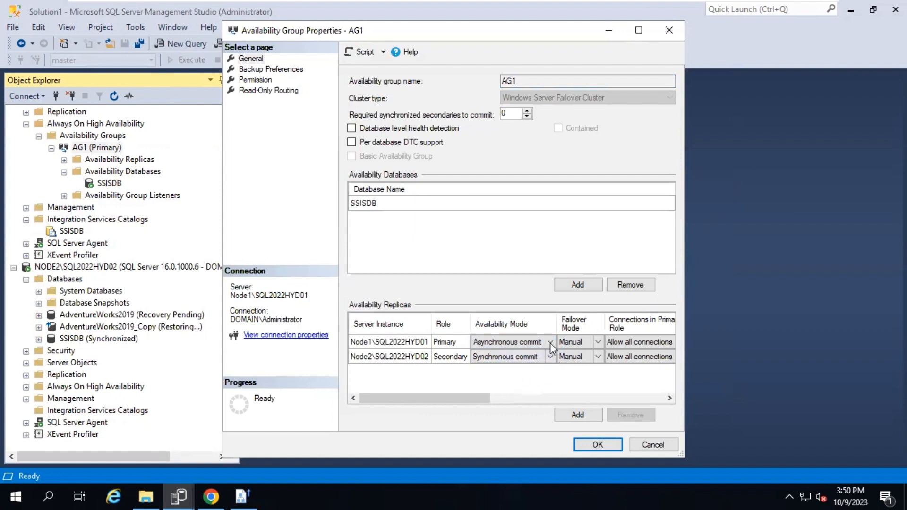
click(655, 446)
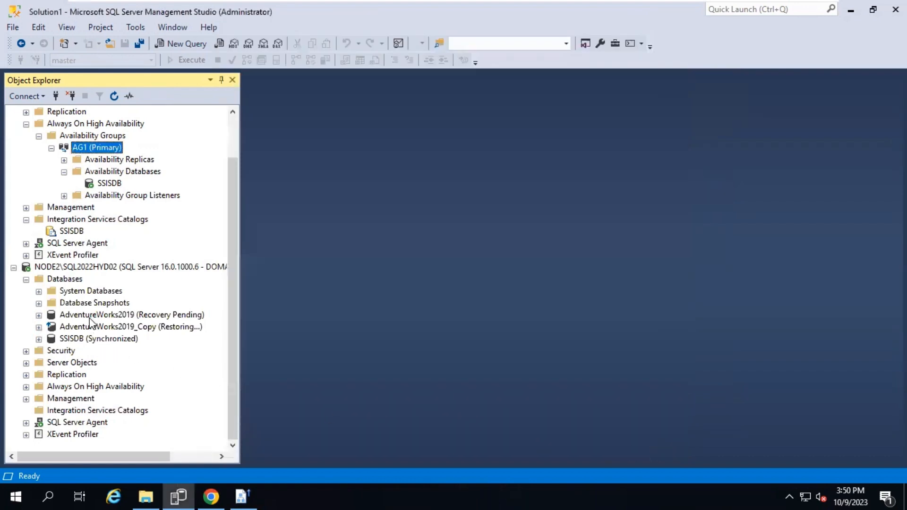
Enable Always On Support on NODE1's Integration Services Catalogs and confirm with OK
right_click(80, 221)
click(142, 260)
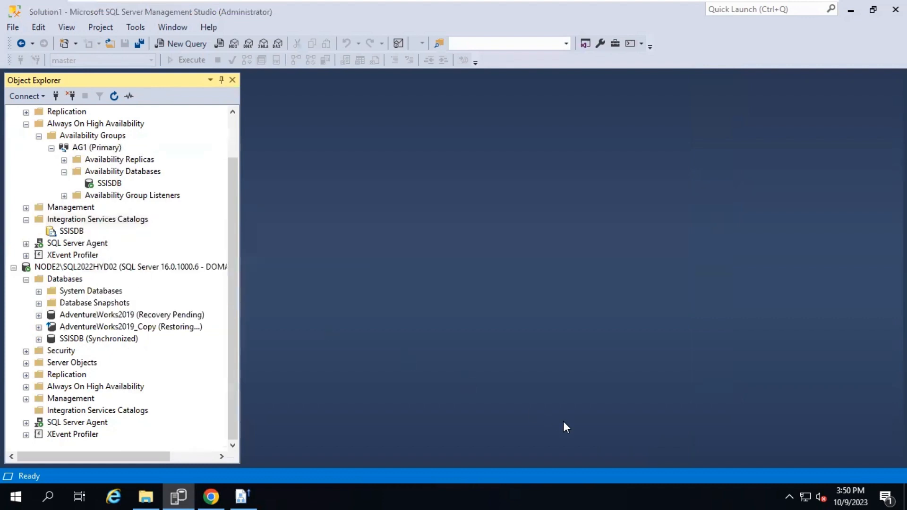
click(562, 386)
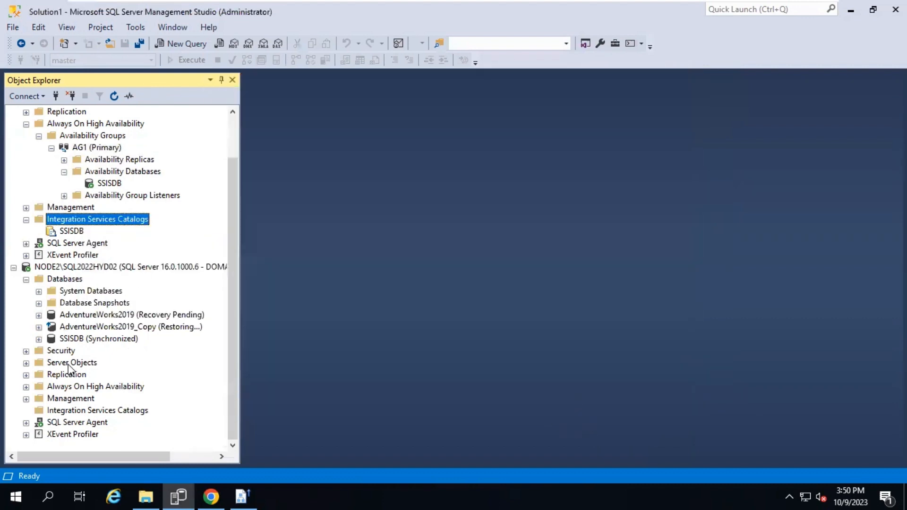
Refresh NODE2 and expand its Integration Services Catalogs
click(76, 411)
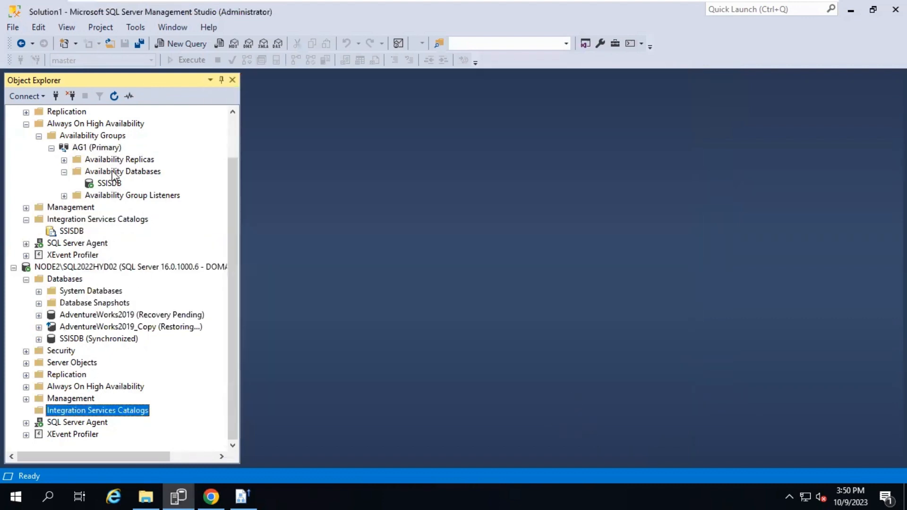
click(114, 94)
click(27, 410)
click(70, 268)
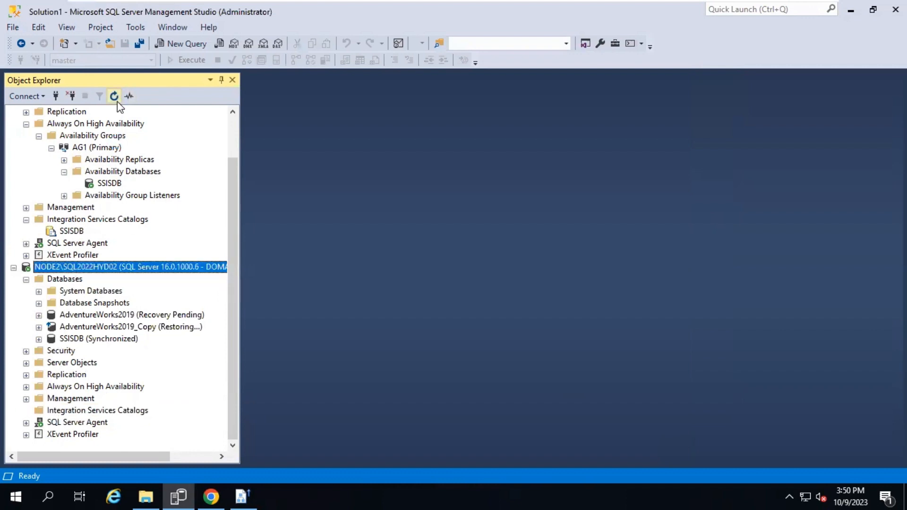
click(115, 98)
click(60, 331)
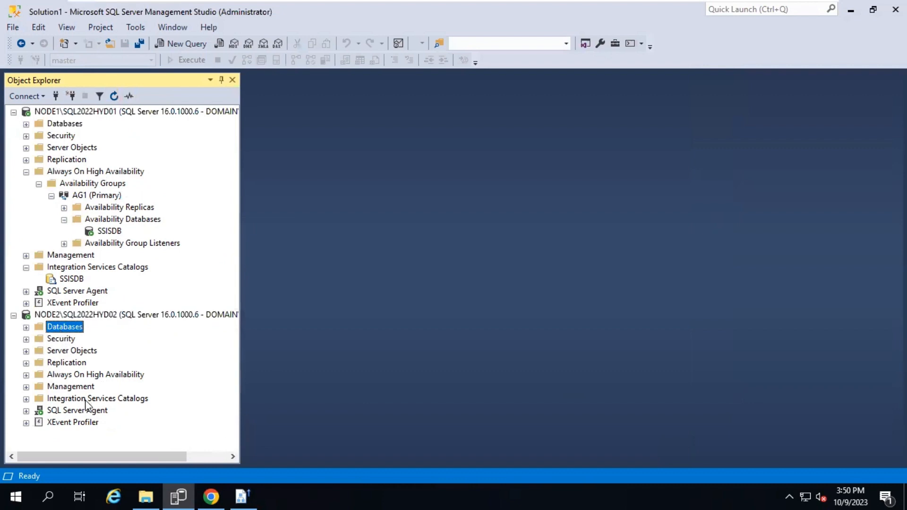
double_click(87, 399)
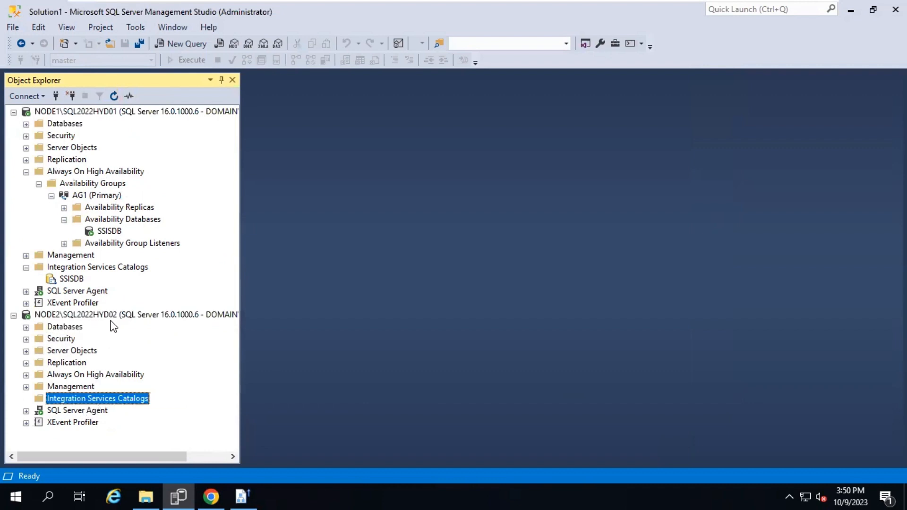
Expand NODE2's Always On High Availability > AG1 > Availability Databases to show SSISDB
click(119, 220)
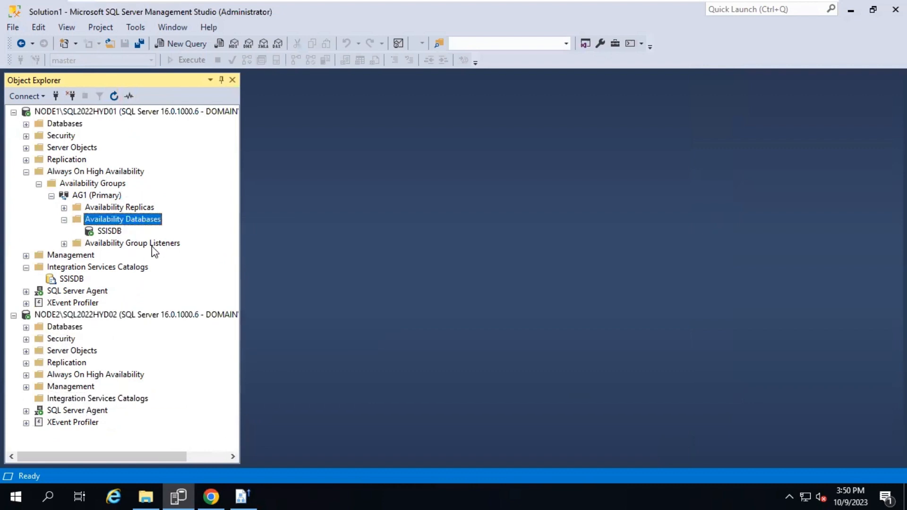
double_click(97, 375)
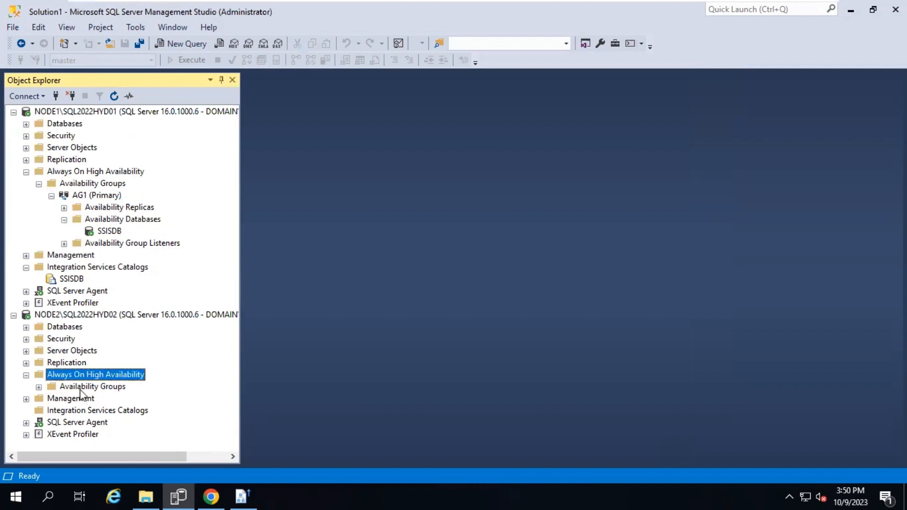
double_click(95, 386)
double_click(100, 399)
double_click(100, 422)
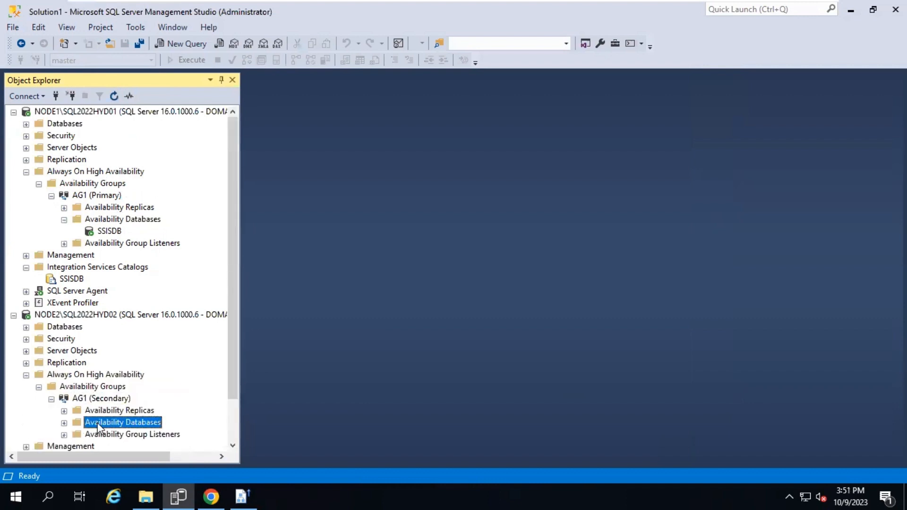
scroll(114, 444, down, 2)
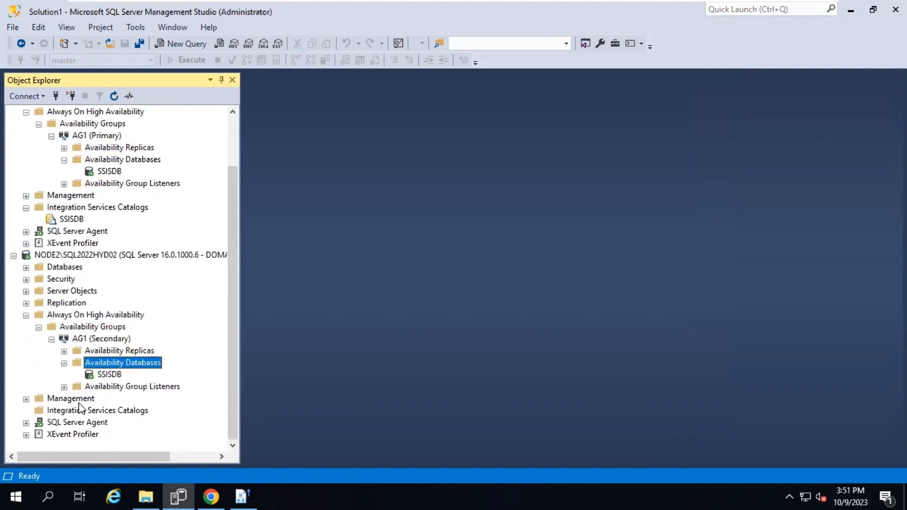
right_click(102, 172)
click(98, 141)
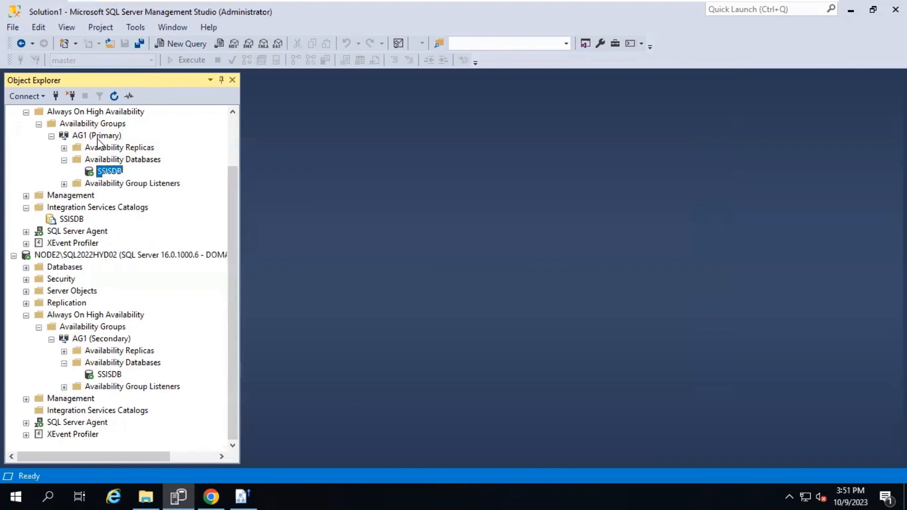
right_click(98, 138)
In AG1 properties, set Readable Secondary to Yes for Node1 and Node2 and save with OK
click(150, 299)
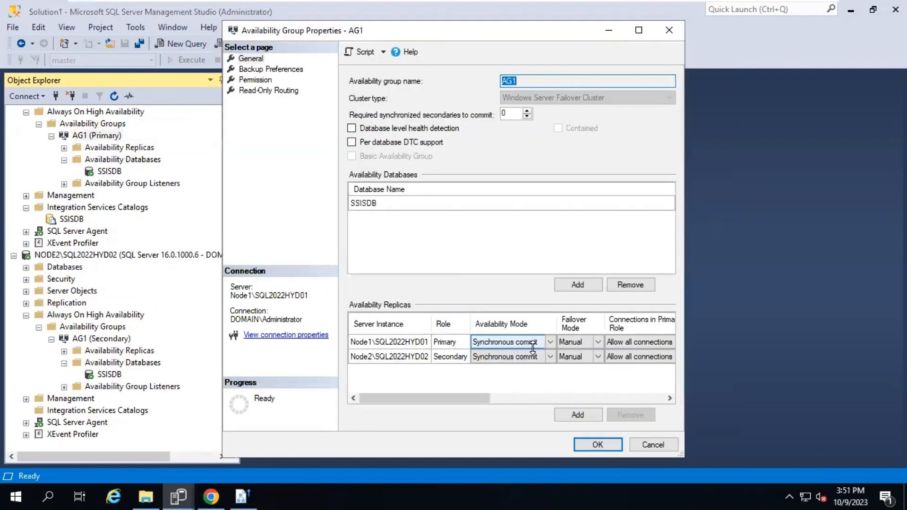
drag(463, 398, 539, 407)
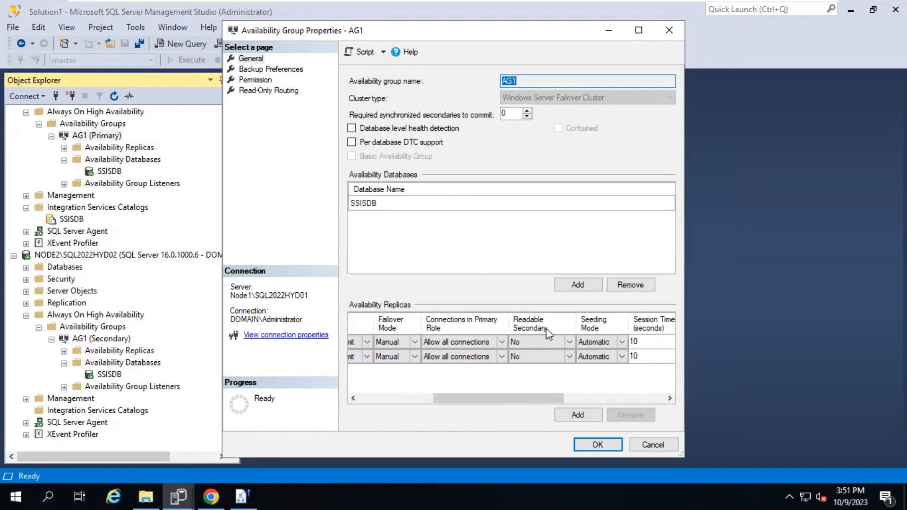
click(568, 342)
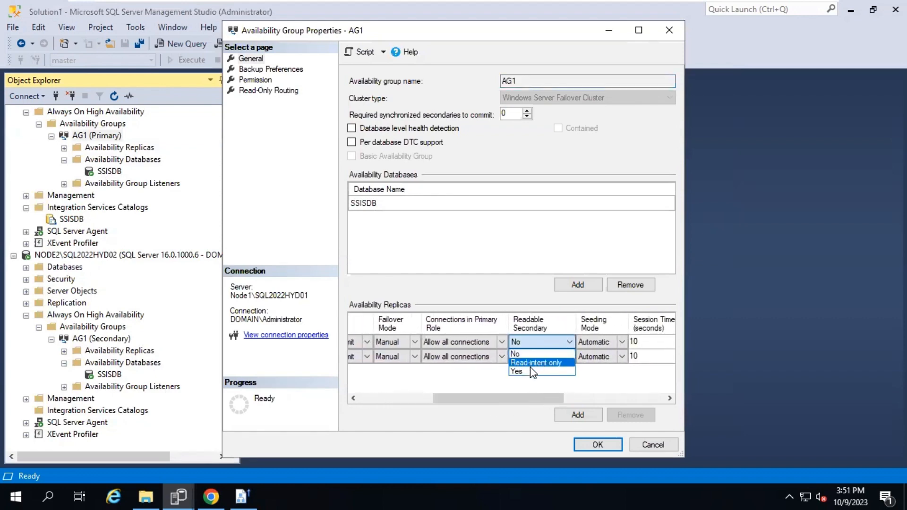
click(529, 372)
click(568, 356)
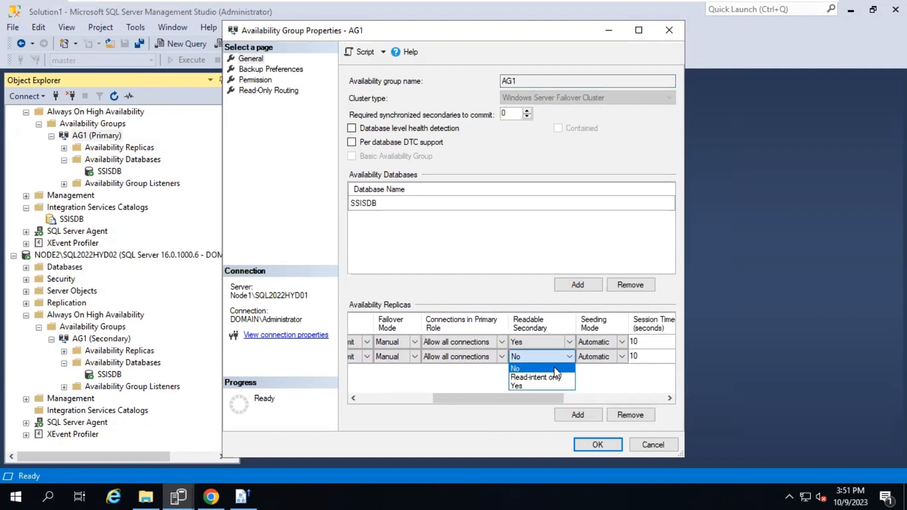
click(523, 386)
click(586, 445)
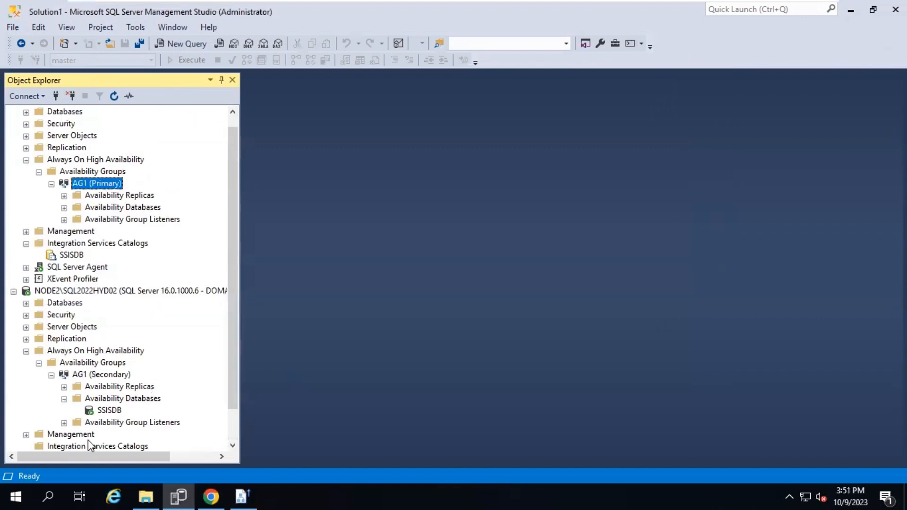
scroll(87, 438, down, 1)
Refresh NODE2's Integration Services Catalogs and expand them to show SSISDB
click(72, 415)
click(114, 96)
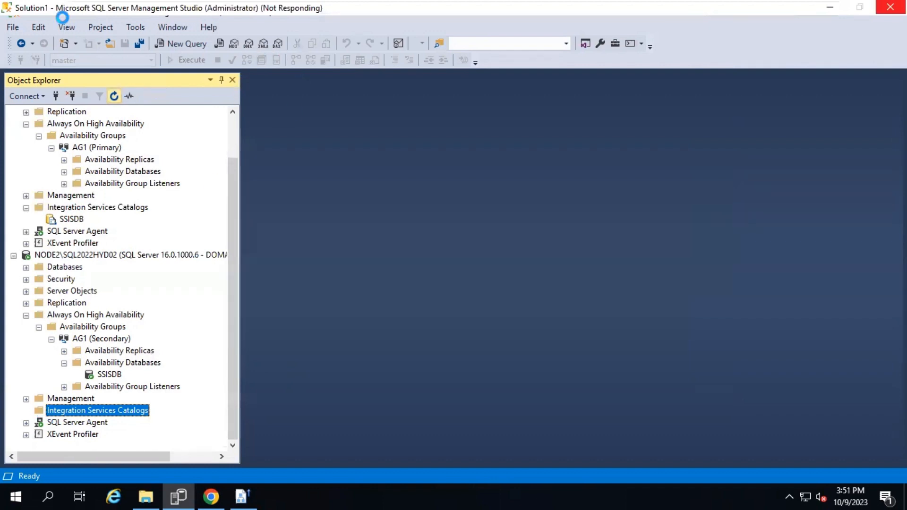
click(26, 411)
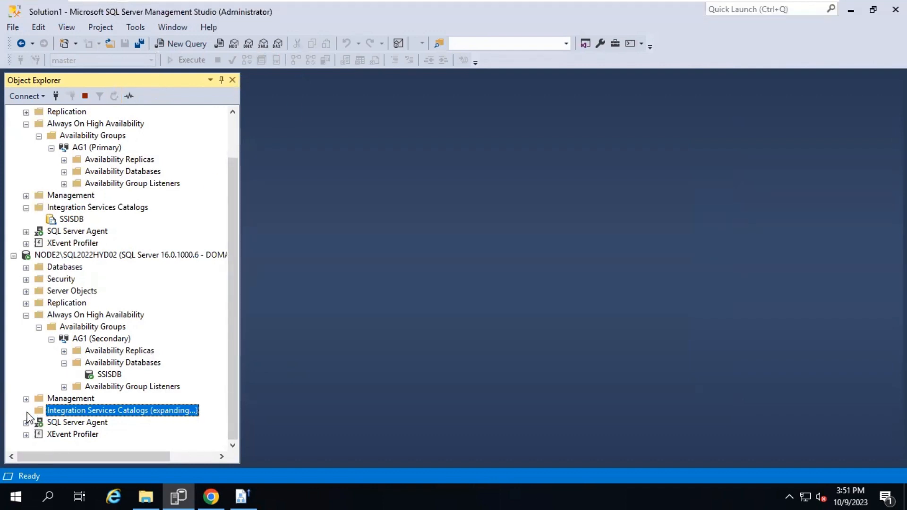
click(38, 423)
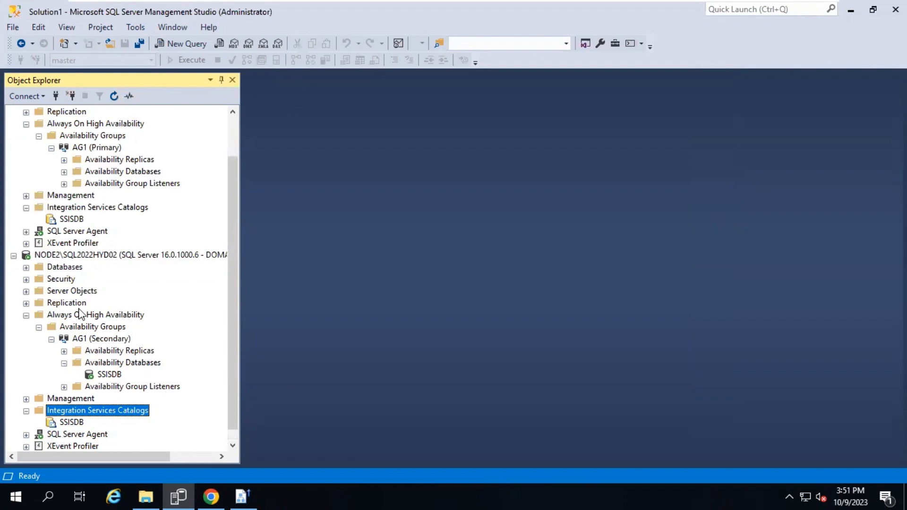
Create a folder named SSDBFolder in the primary's SSISDB catalog
right_click(62, 221)
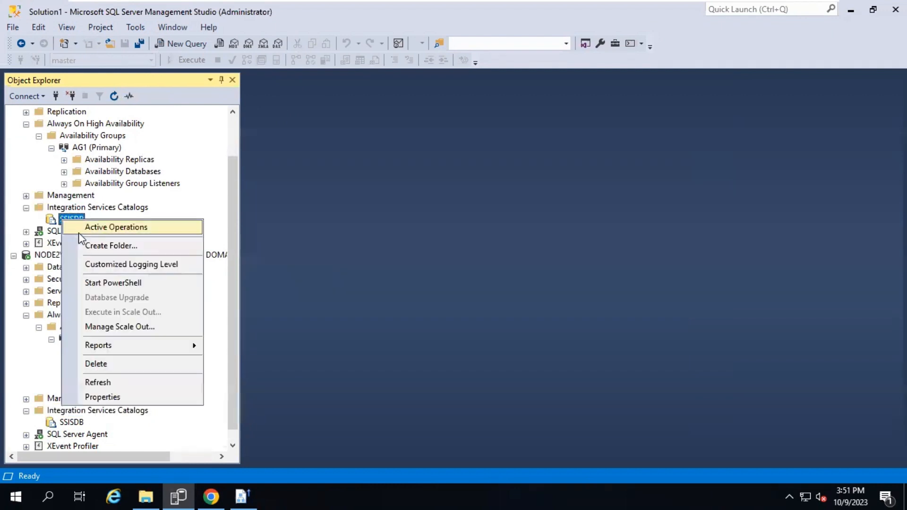
click(99, 249)
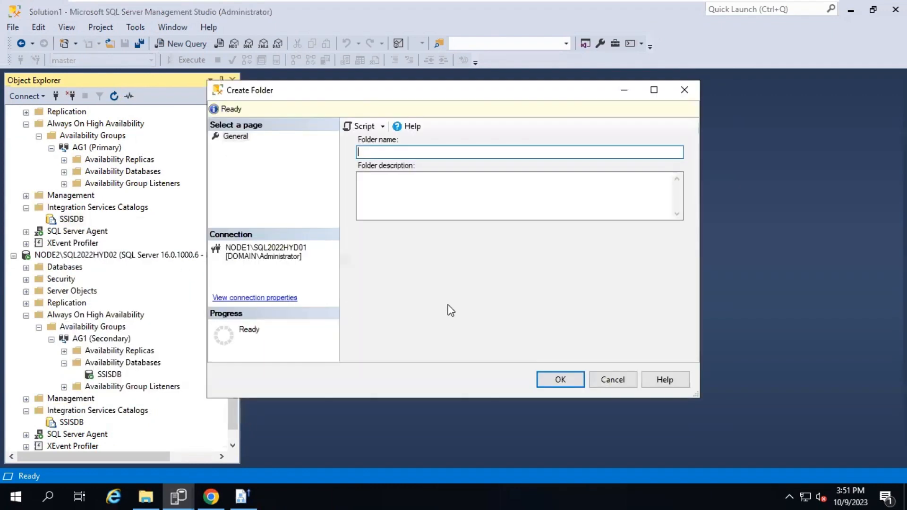
text(SSDBFolder)
key(Return)
Refresh NODE2's SSISDB to show SSDBFolder, and expand the primary's SSDBFolder > Projects
scroll(131, 298, down, 1)
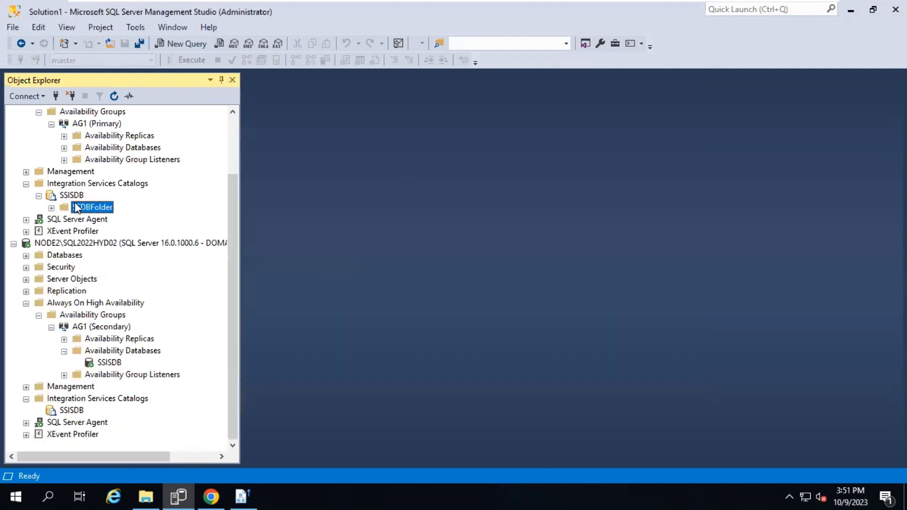
click(66, 413)
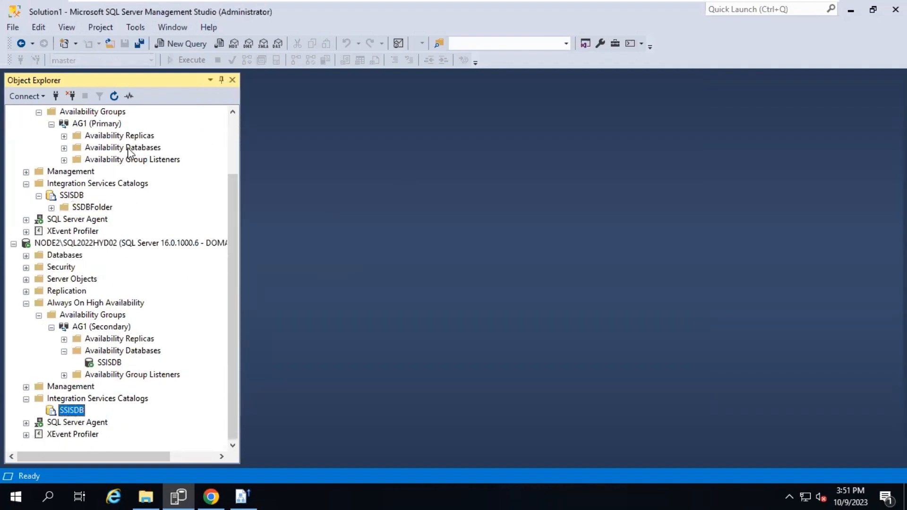
click(118, 99)
click(39, 412)
double_click(92, 208)
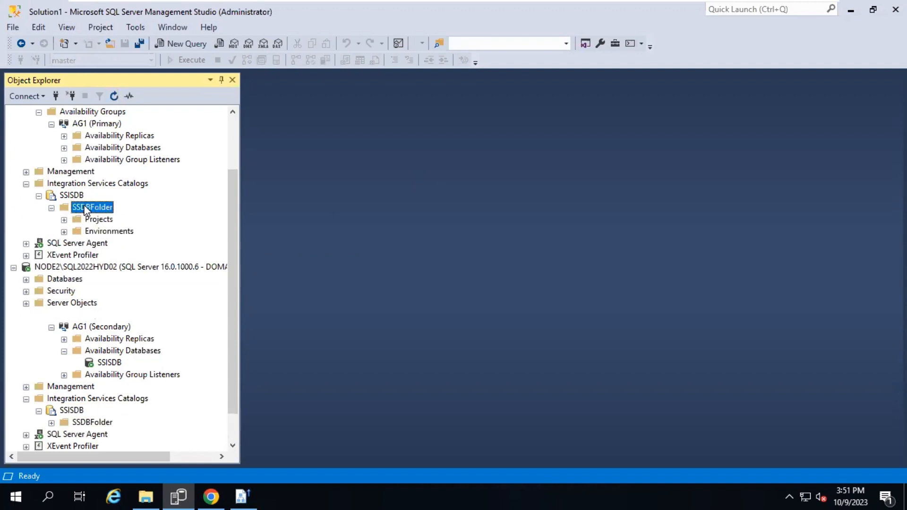
double_click(97, 219)
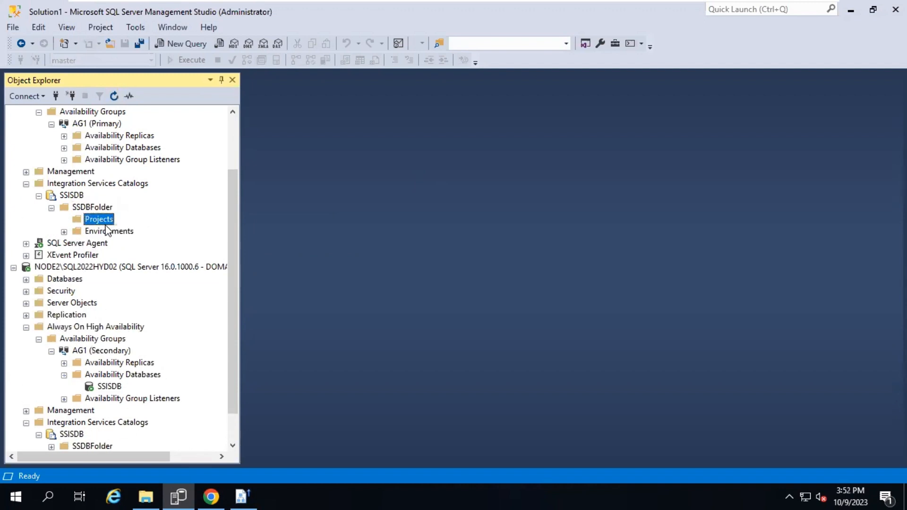
right_click(107, 230)
Start the Deployment Wizard from Projects and select the node1package project deployment file
click(131, 236)
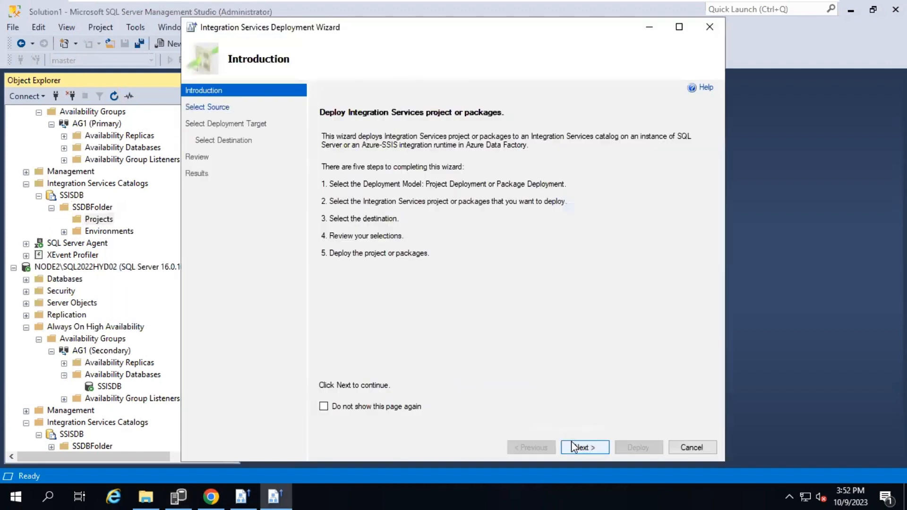
click(572, 441)
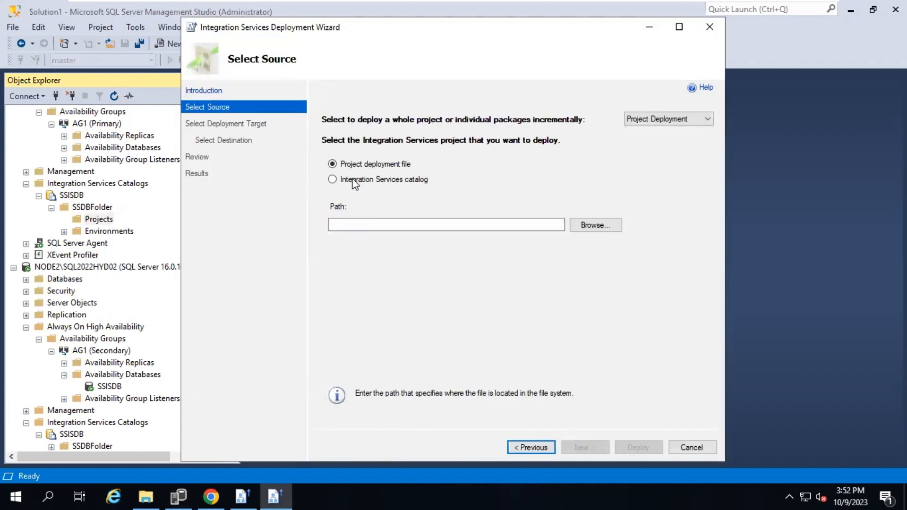
click(598, 226)
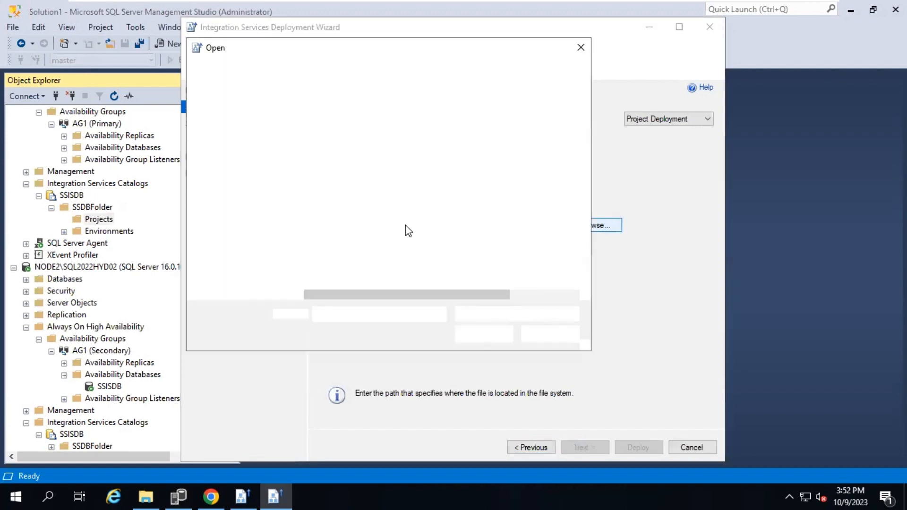
click(331, 143)
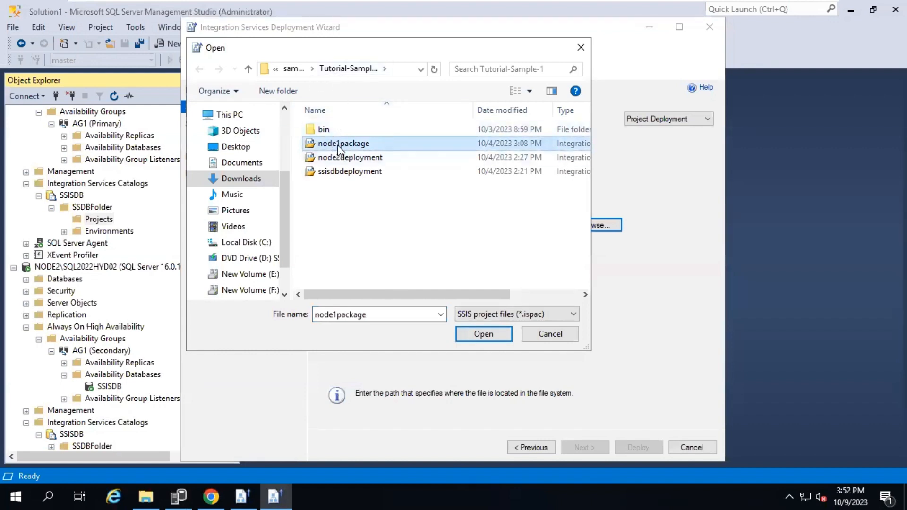
click(482, 335)
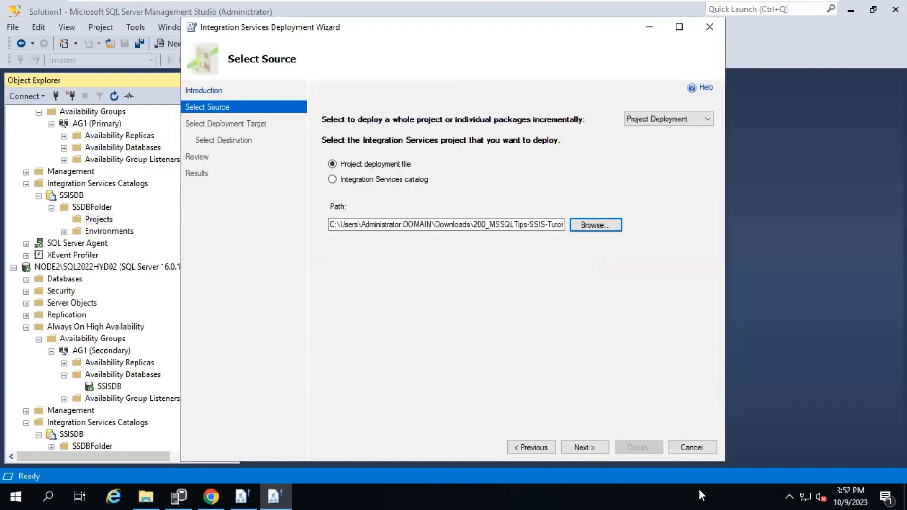
click(579, 449)
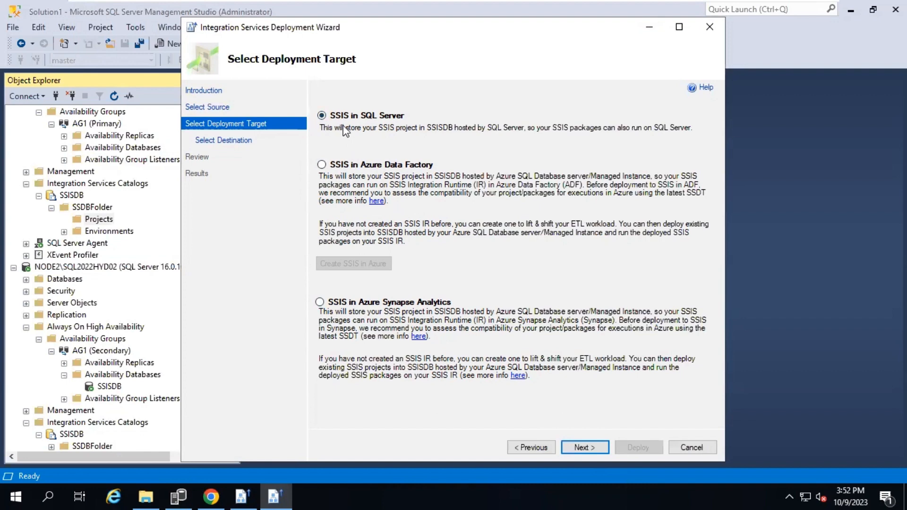
Target SSIS in SQL Server on NODE1, deploy the project, and close the wizard
click(575, 442)
click(676, 168)
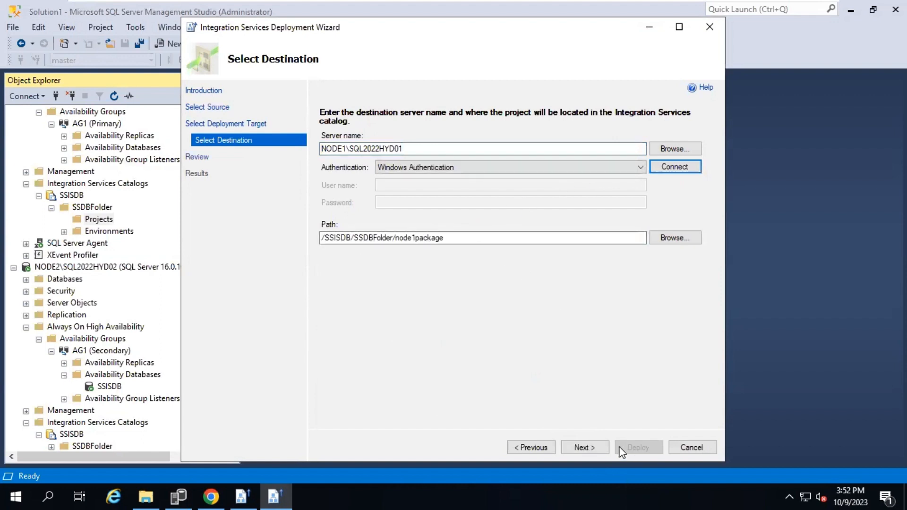
click(597, 447)
click(630, 450)
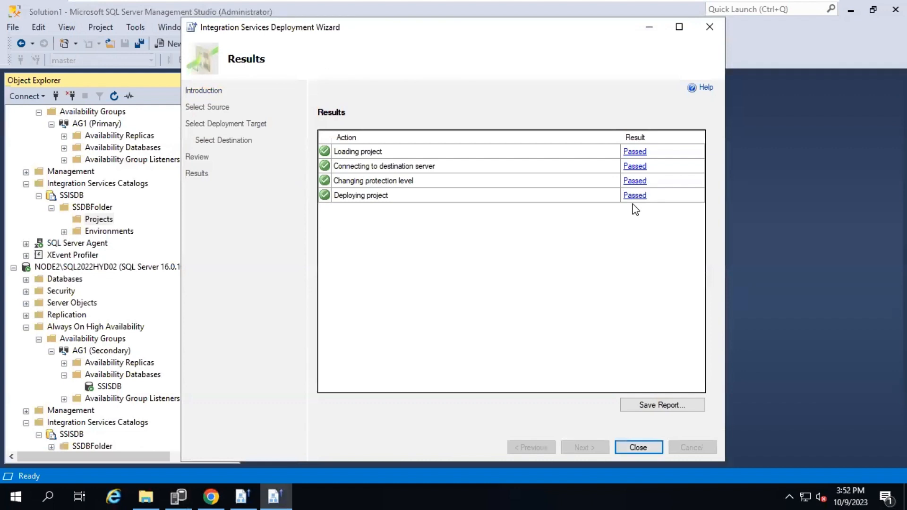
click(642, 446)
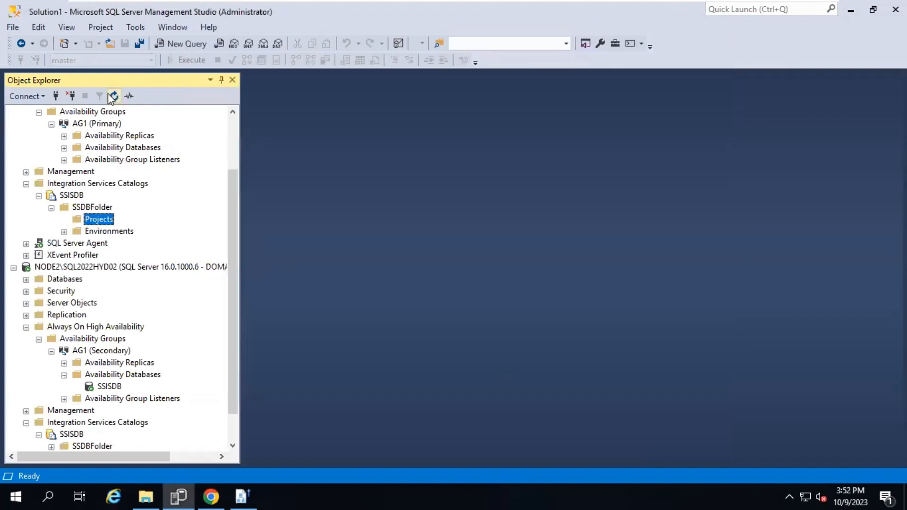
Expand Projects > node1package > Packages and execute CreateSalesForecastInput.dtsx with OK
click(64, 220)
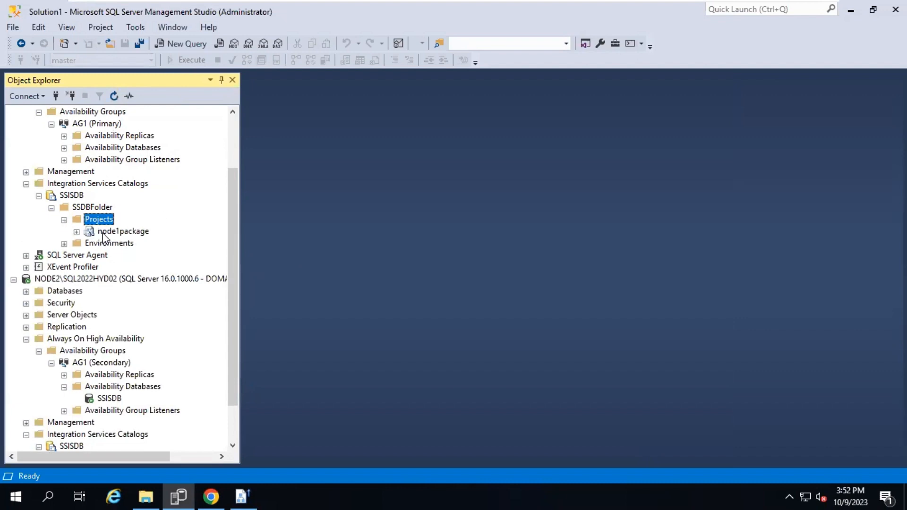
double_click(101, 233)
double_click(124, 244)
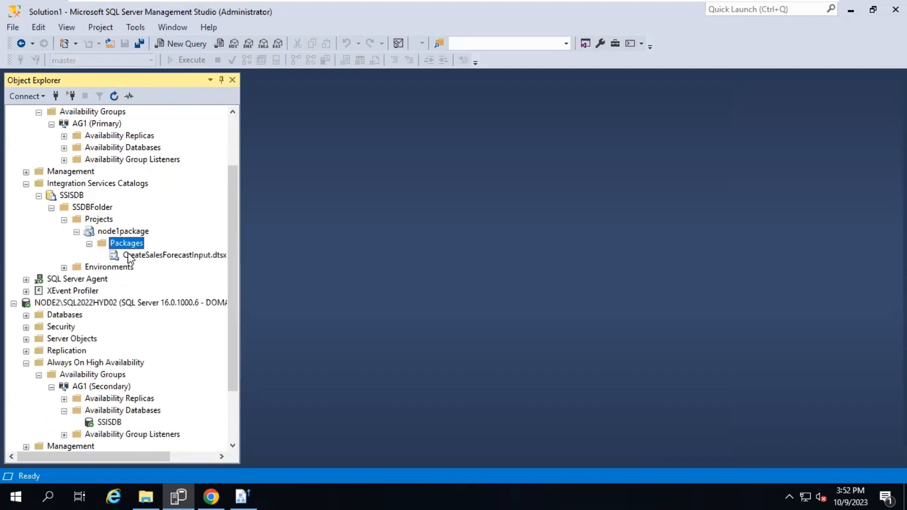
right_click(130, 257)
click(165, 276)
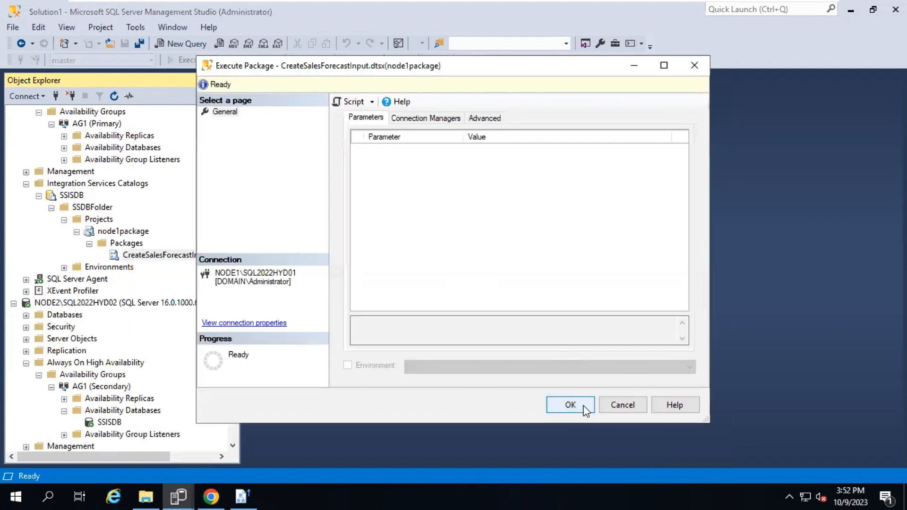
click(573, 403)
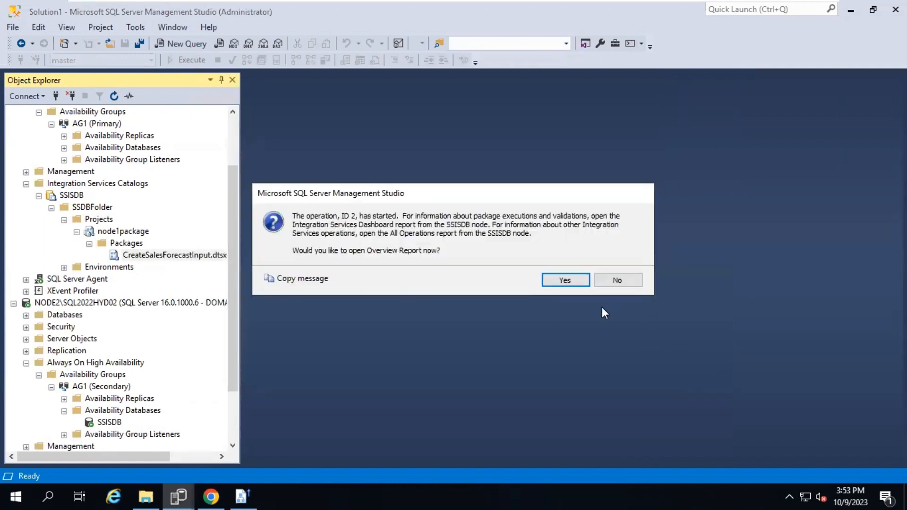
Review the Overview report showing operation 2 Failed, then close it
click(567, 281)
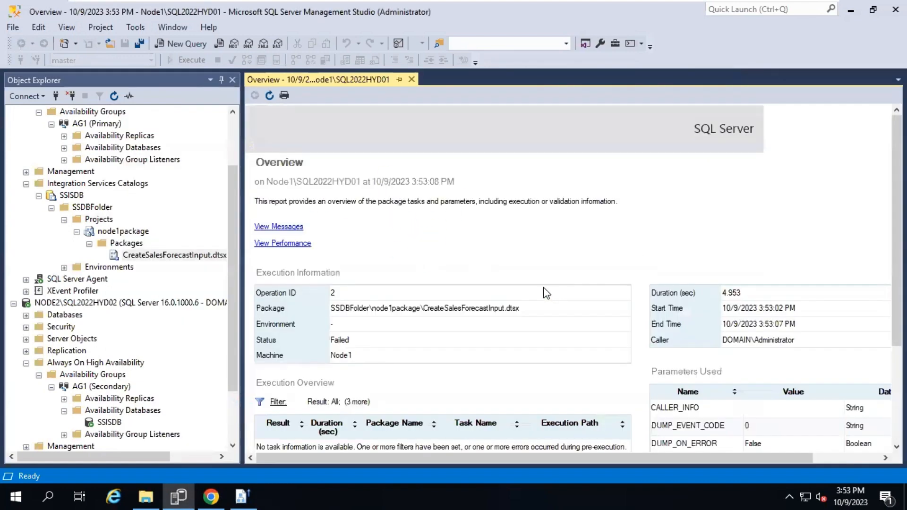
scroll(473, 368, down, 3)
scroll(464, 361, up, 3)
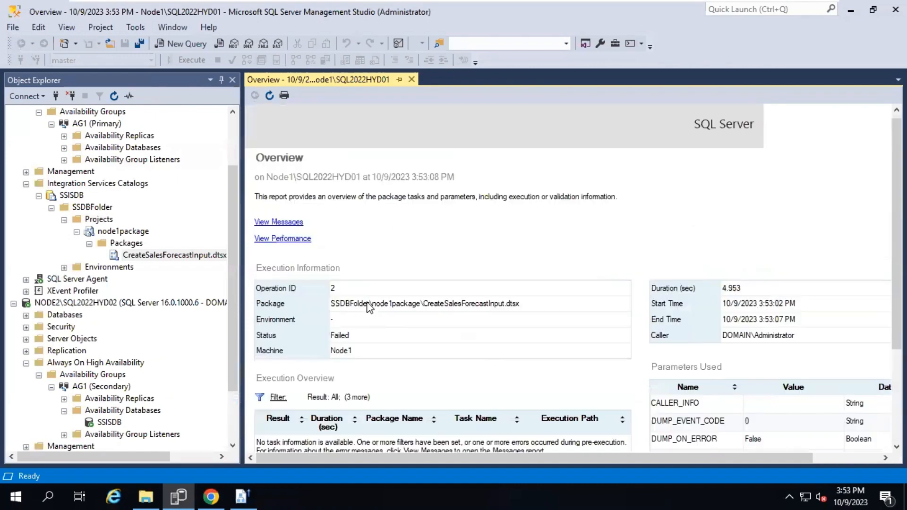
click(412, 79)
Collapse the SSDBFolder node under NODE1 in Object Explorer
scroll(163, 264, down, 2)
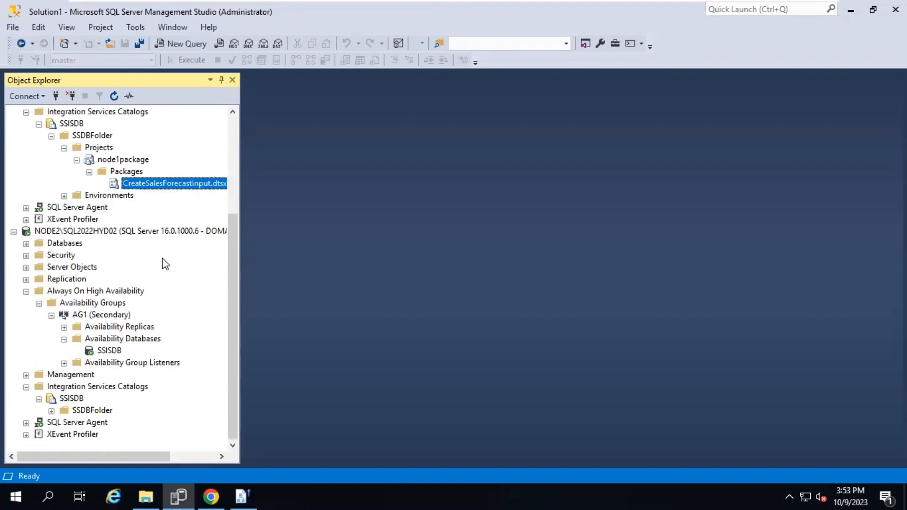
scroll(106, 262, up, 3)
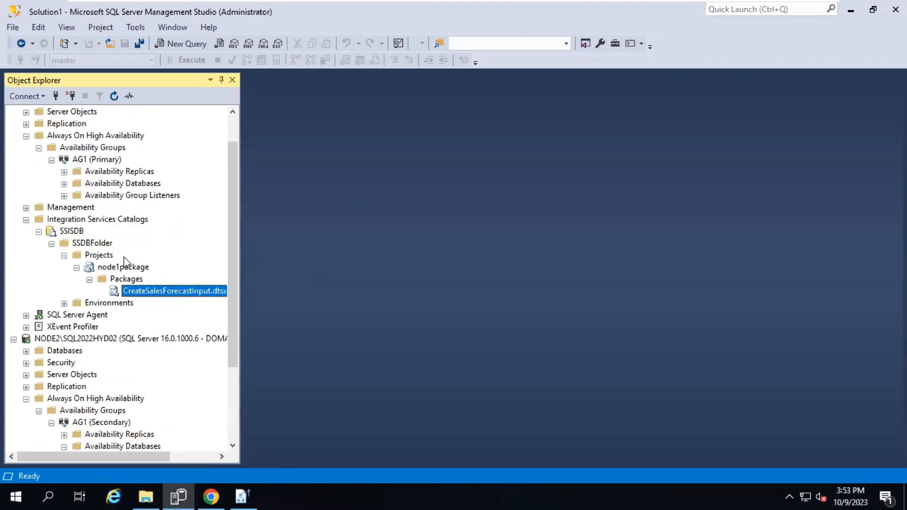
double_click(93, 242)
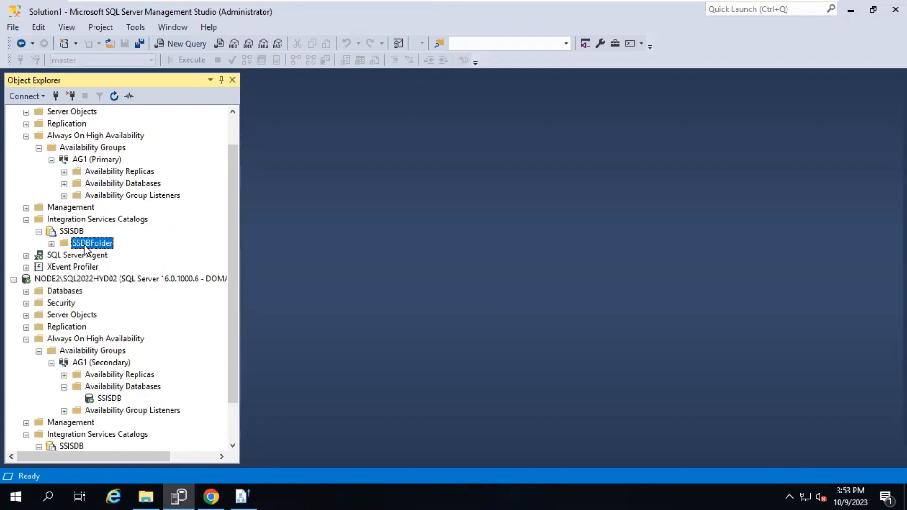
right_click(91, 243)
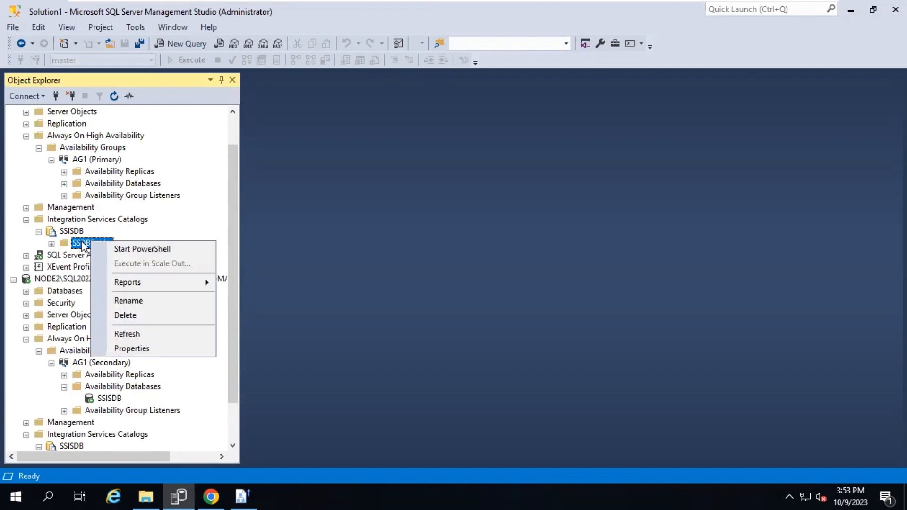
click(95, 180)
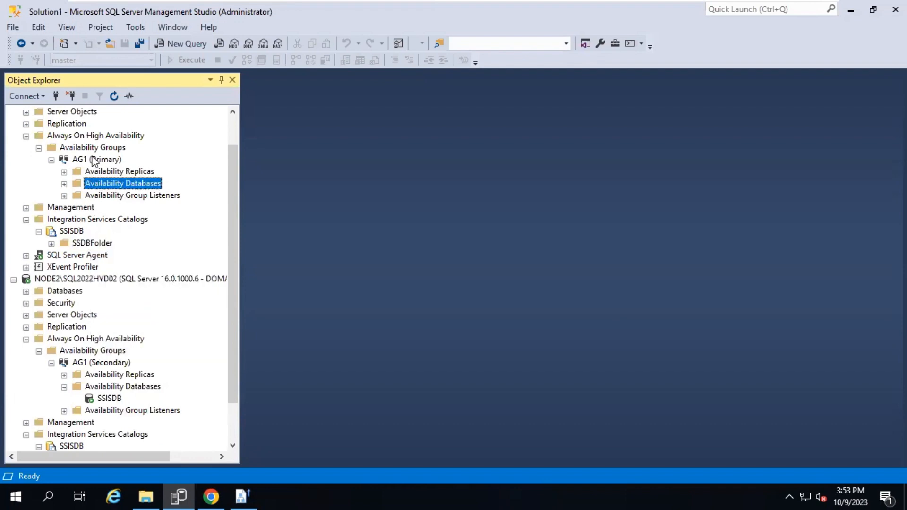
Fail over AG1 to Node2 as new primary, connecting with Windows authentication
click(94, 161)
right_click(94, 161)
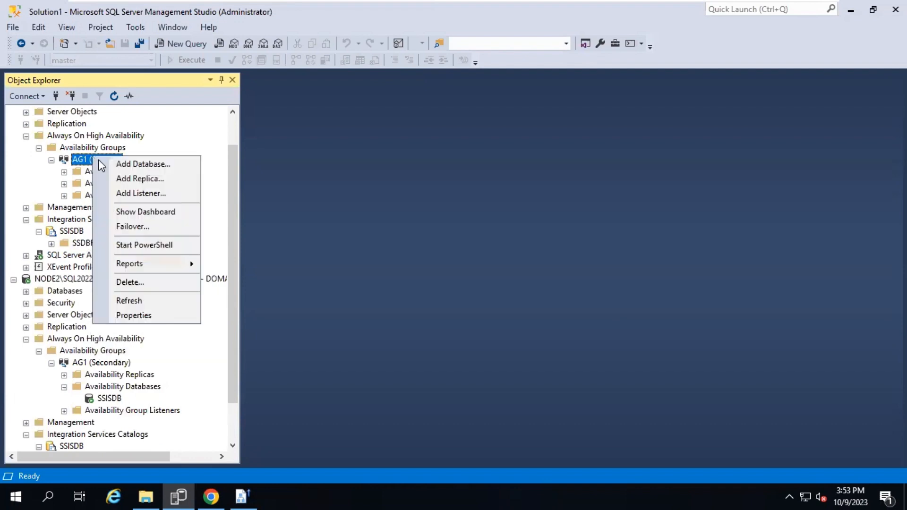
click(150, 231)
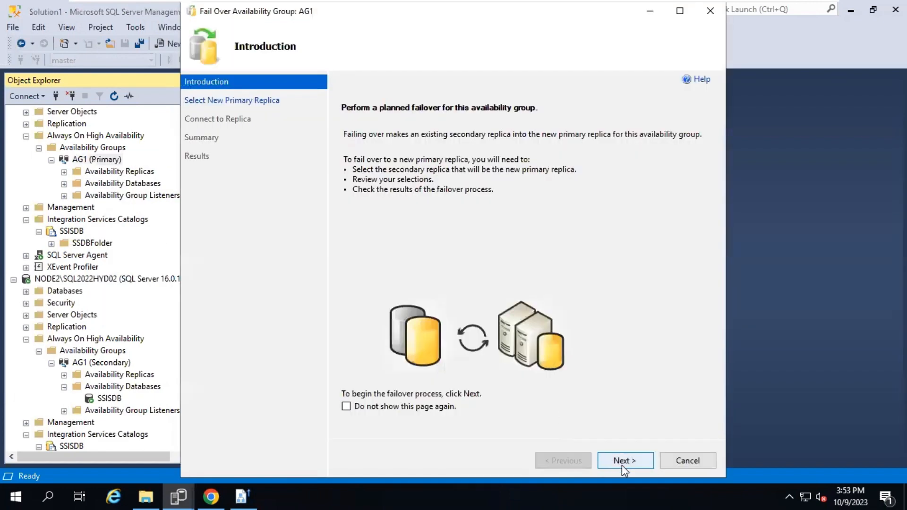
click(622, 463)
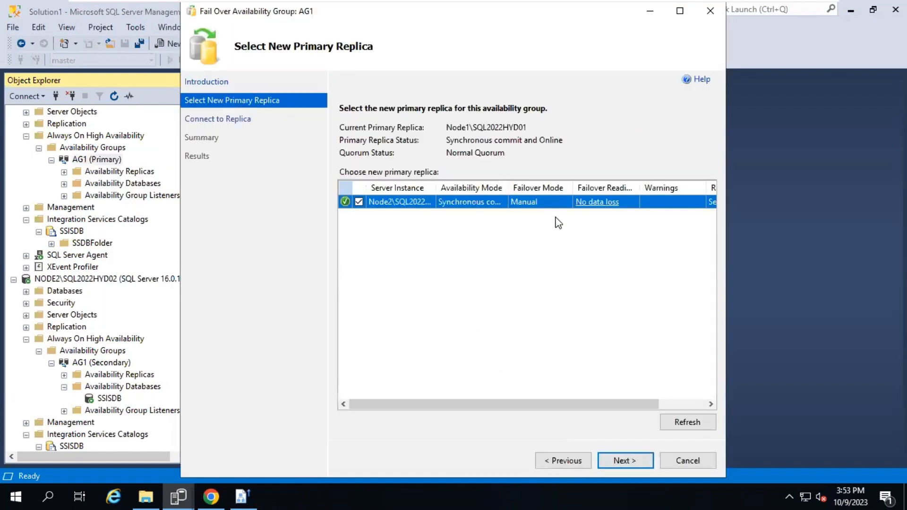
click(629, 467)
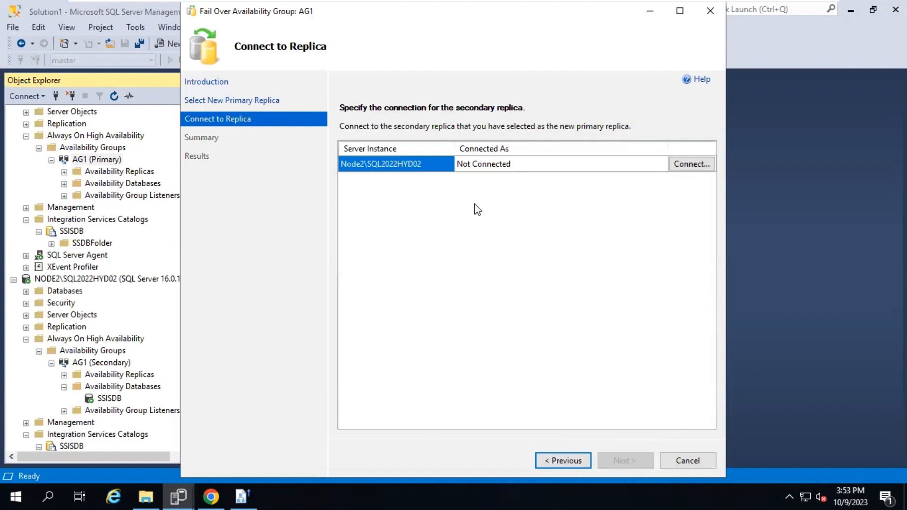
click(700, 175)
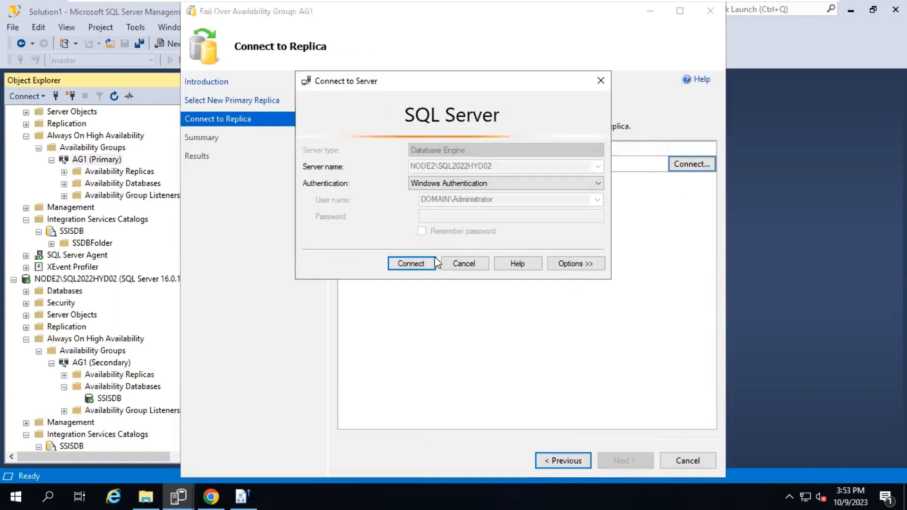
click(434, 260)
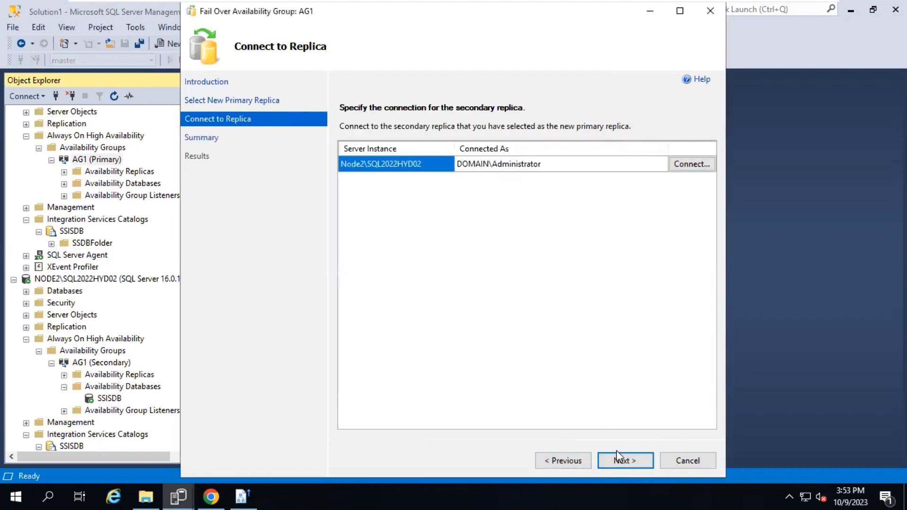
click(622, 458)
click(622, 458)
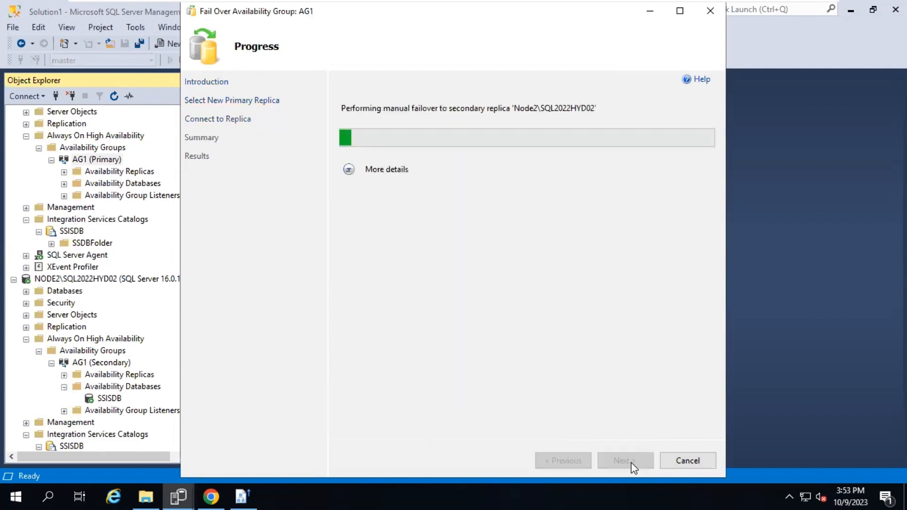
click(364, 170)
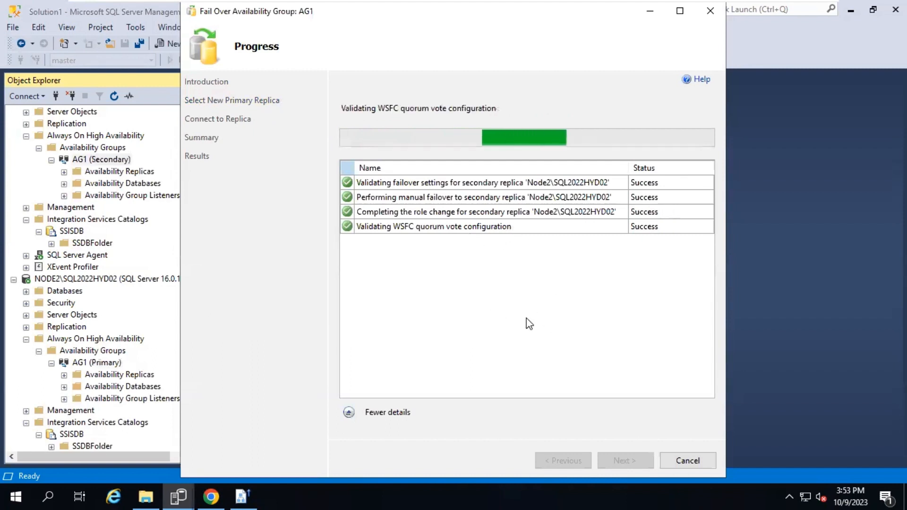
click(683, 463)
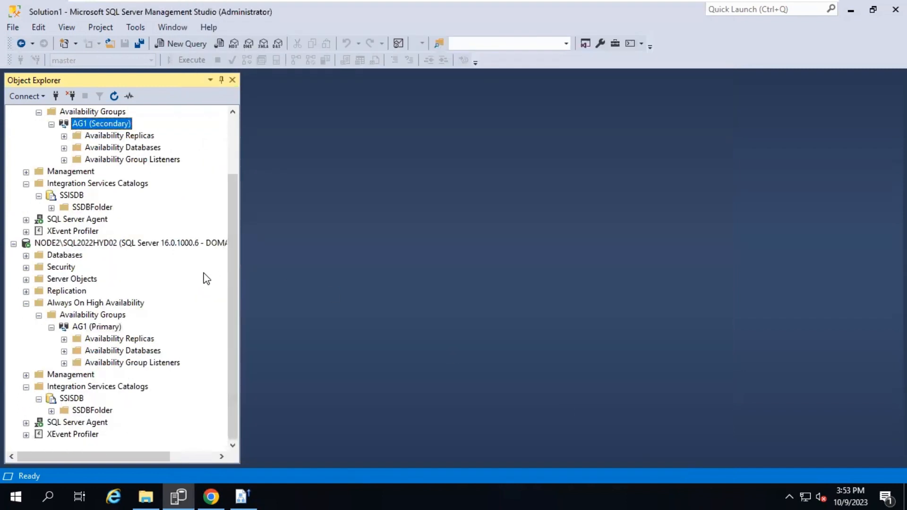
Expand NODE2's SSDBFolder > Projects and collapse NODE1's availability groups and Integration Services catalog
click(92, 410)
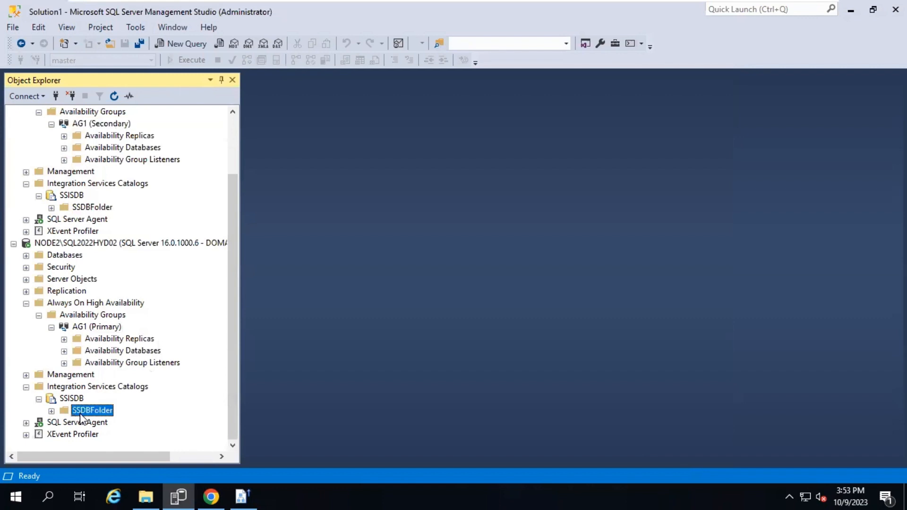
double_click(93, 411)
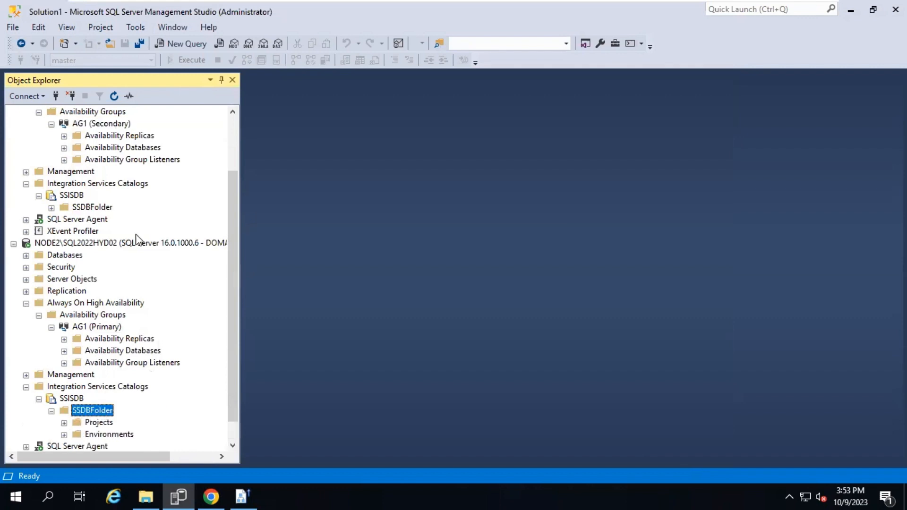
double_click(109, 423)
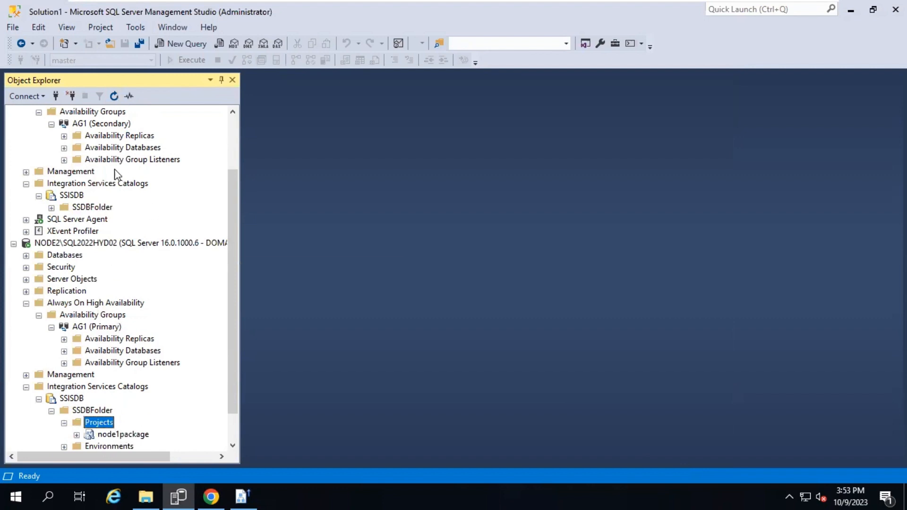
scroll(150, 255, up, 2)
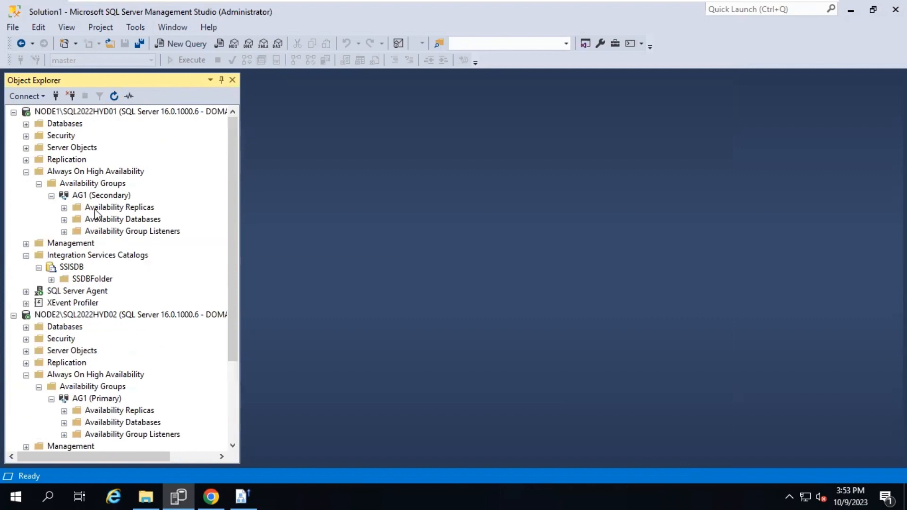
click(38, 184)
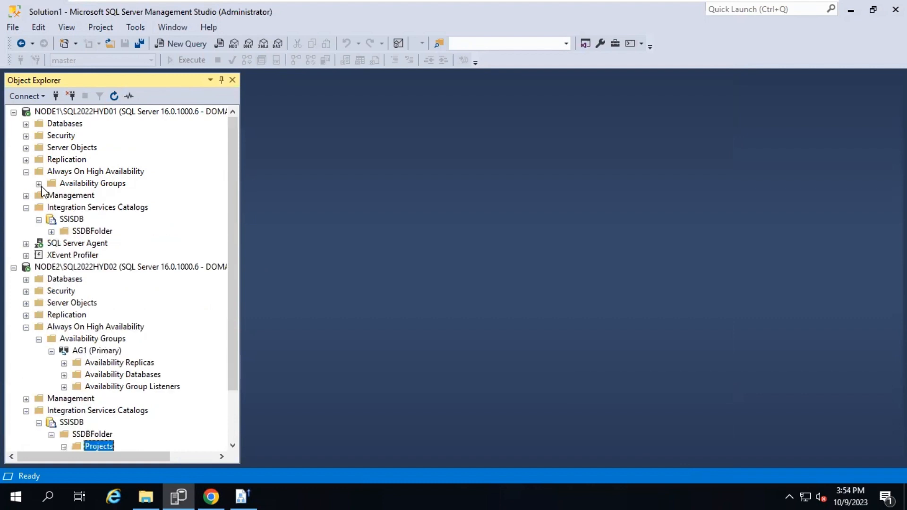
click(26, 208)
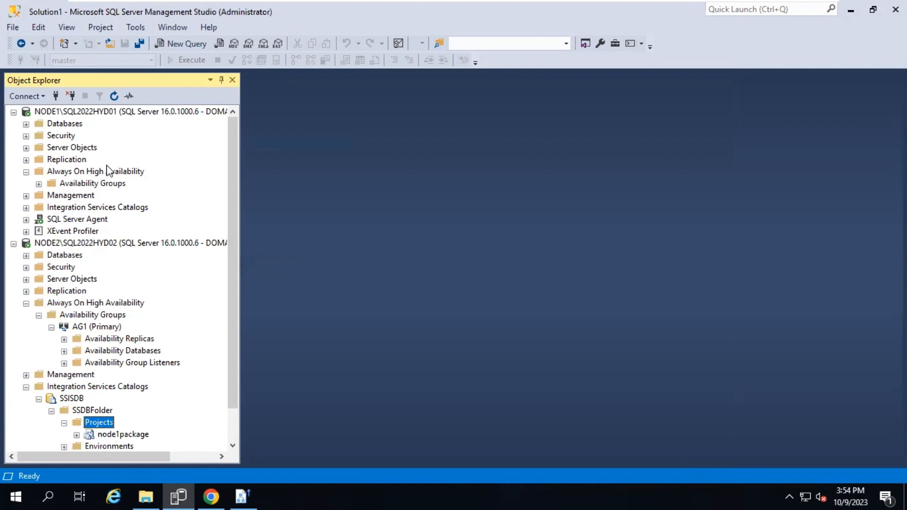
Expand node1package and choose Deploy Project on NODE2's Projects folder
scroll(105, 352, down, 1)
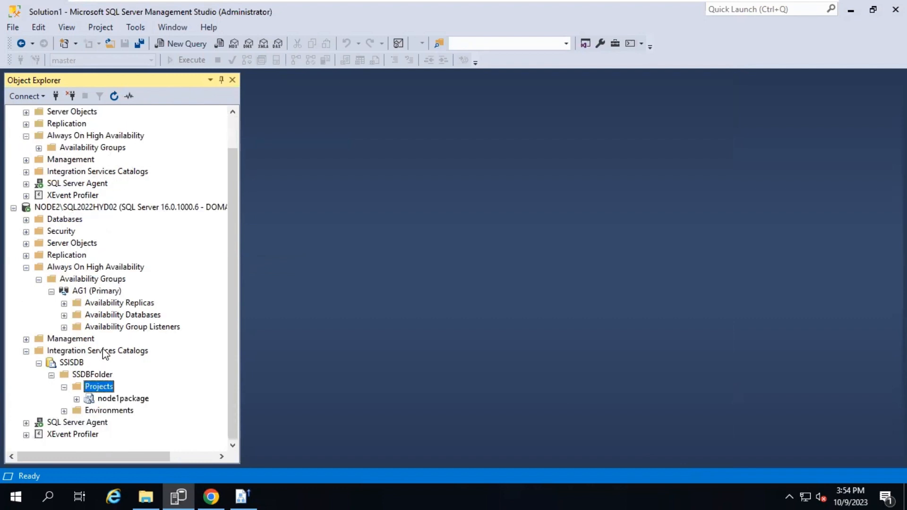
right_click(105, 392)
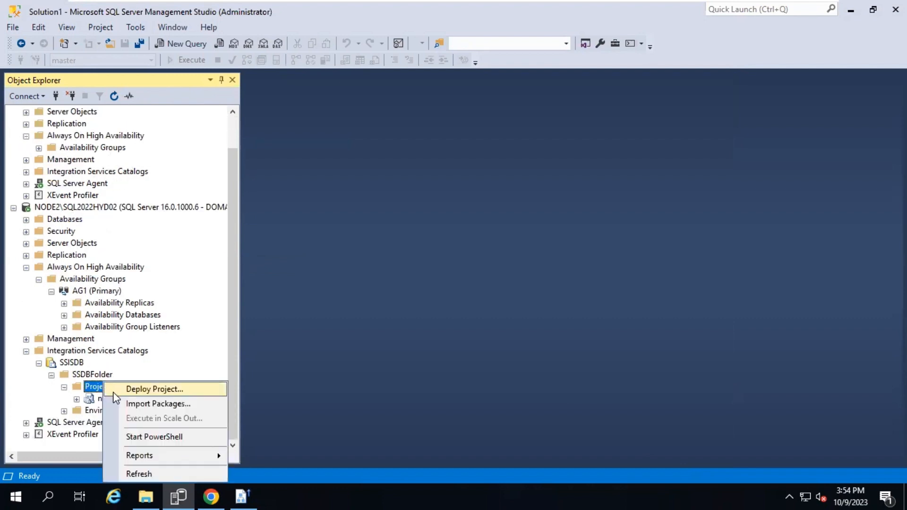
click(66, 403)
click(76, 400)
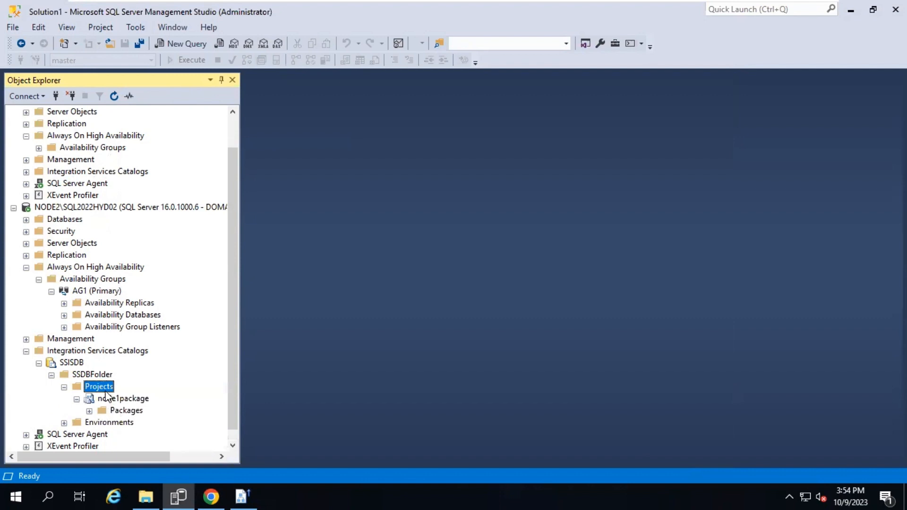
right_click(104, 392)
click(43, 393)
right_click(97, 391)
click(255, 409)
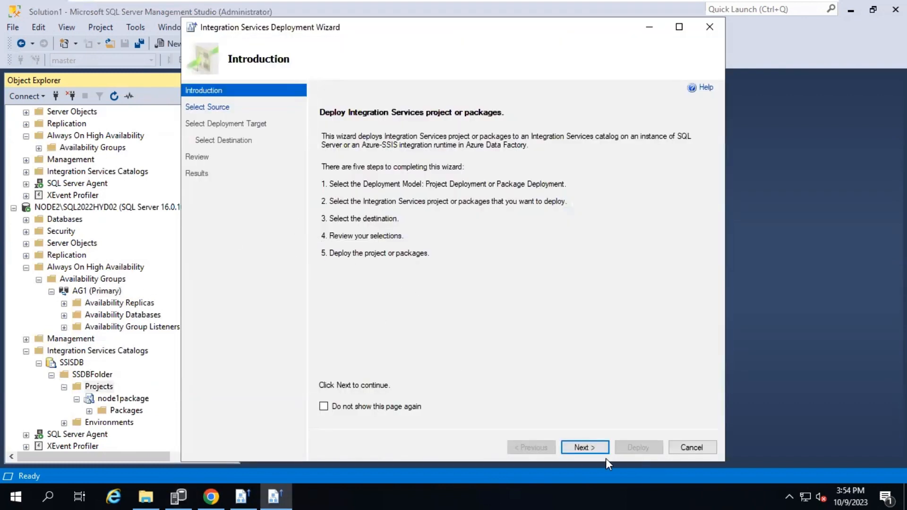
Deploy node2deployment.ispac to NODE2's SSISDB via SSIS in SQL Server
click(596, 448)
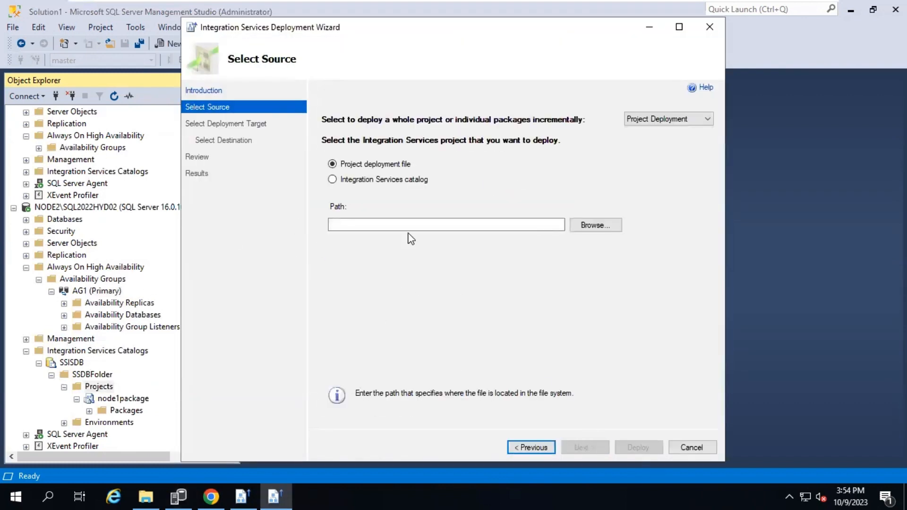
click(578, 226)
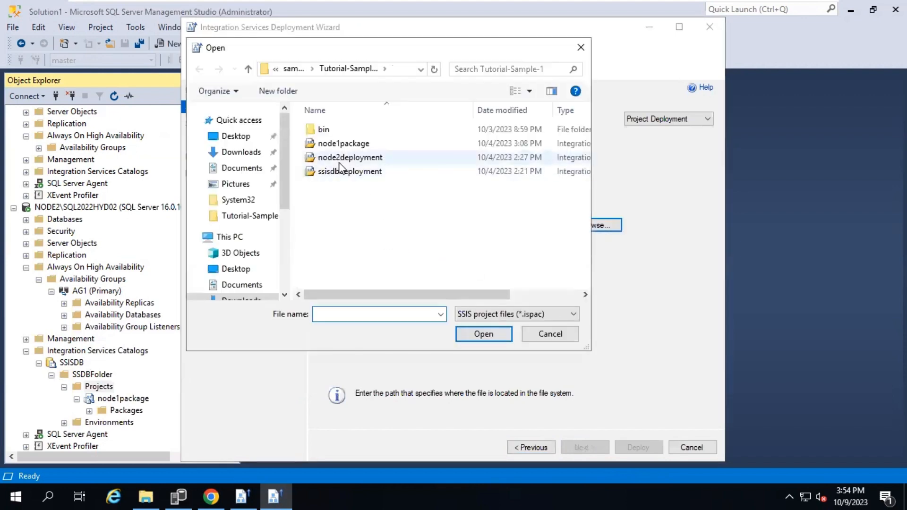
double_click(340, 159)
click(584, 448)
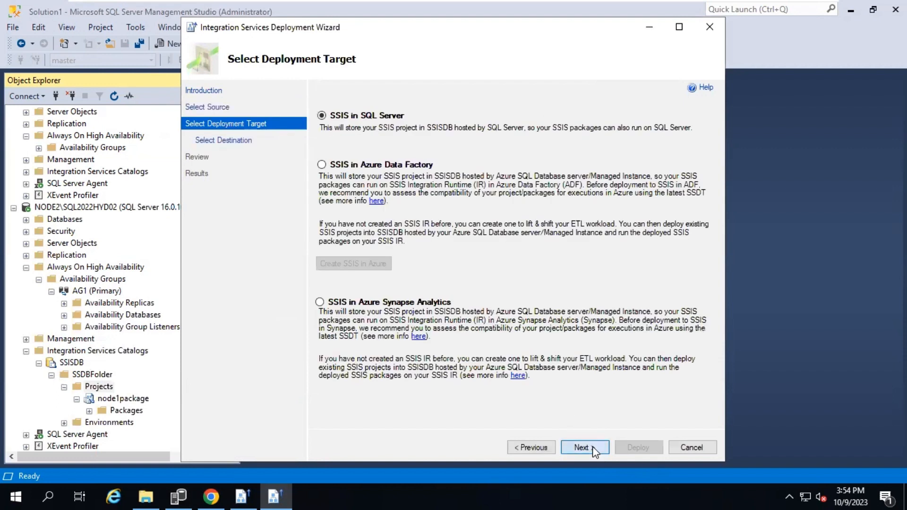
click(593, 446)
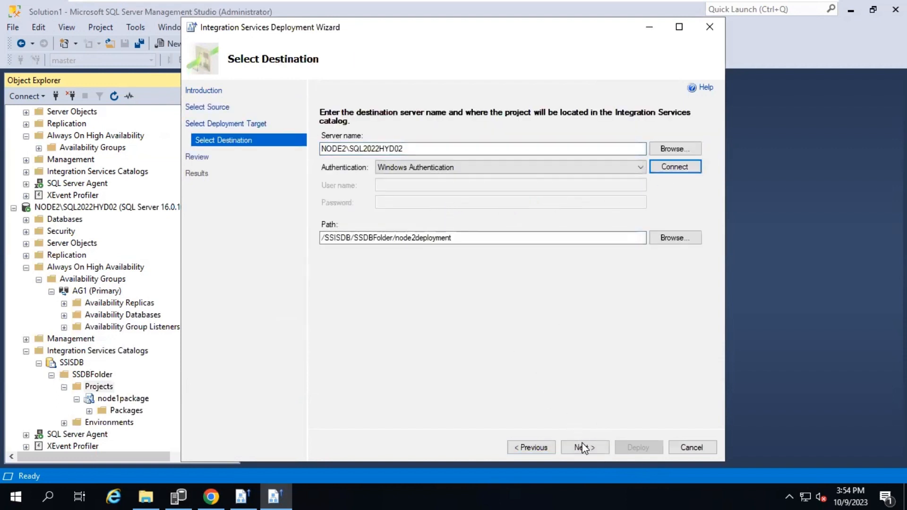
click(584, 447)
click(644, 449)
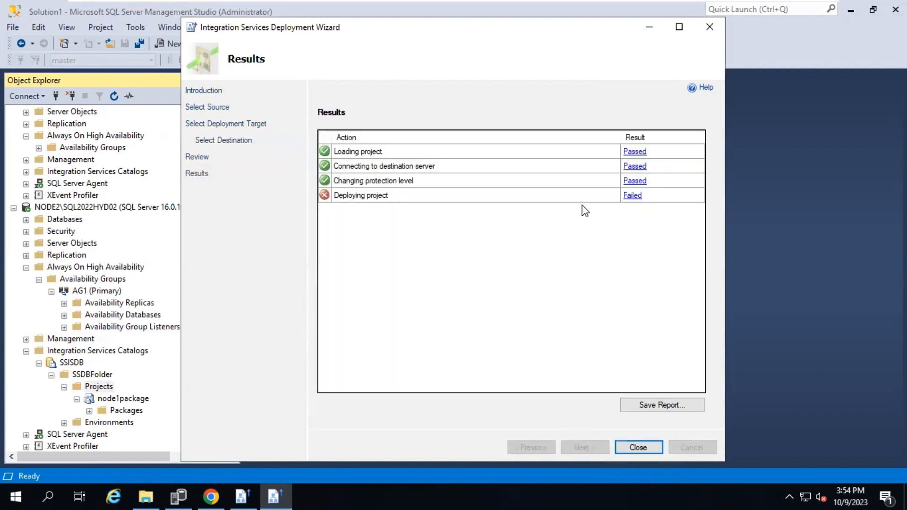
Review the master key error 15581, close the wizard, and select NODE1's Databases
click(633, 196)
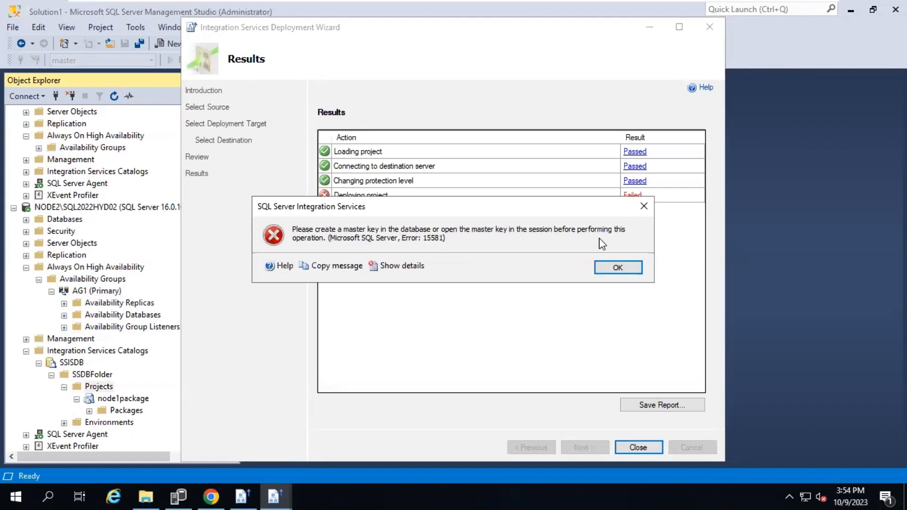
click(610, 269)
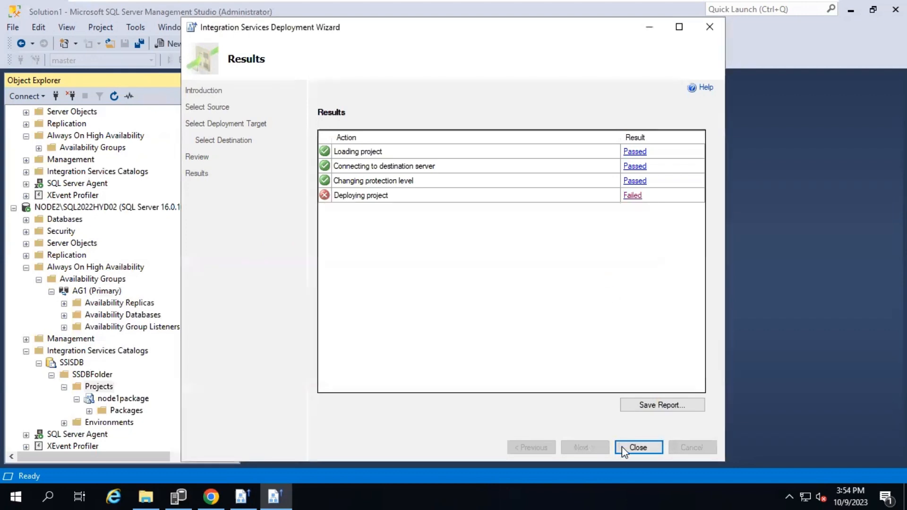
click(624, 447)
scroll(50, 150, up, 1)
click(76, 124)
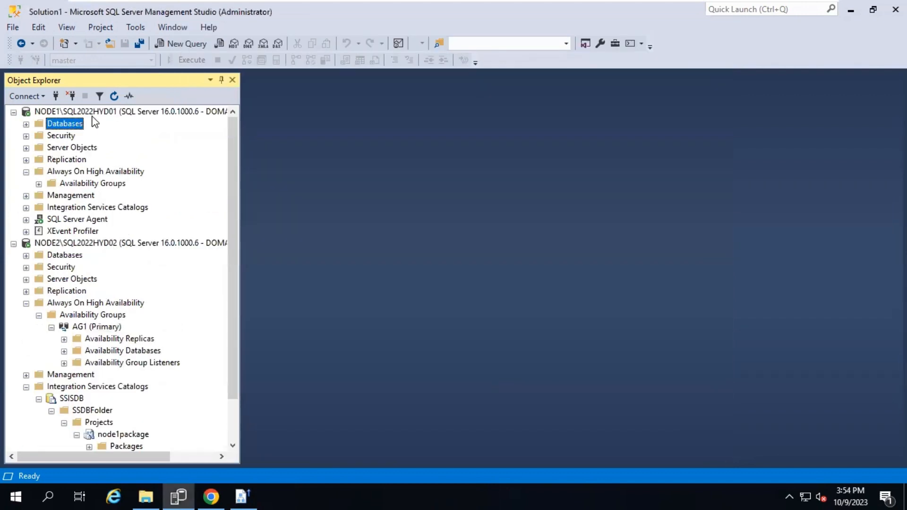
Run select * from sys.symmetric_keys in a new NODE1 query
click(106, 113)
key(ctrl+n)
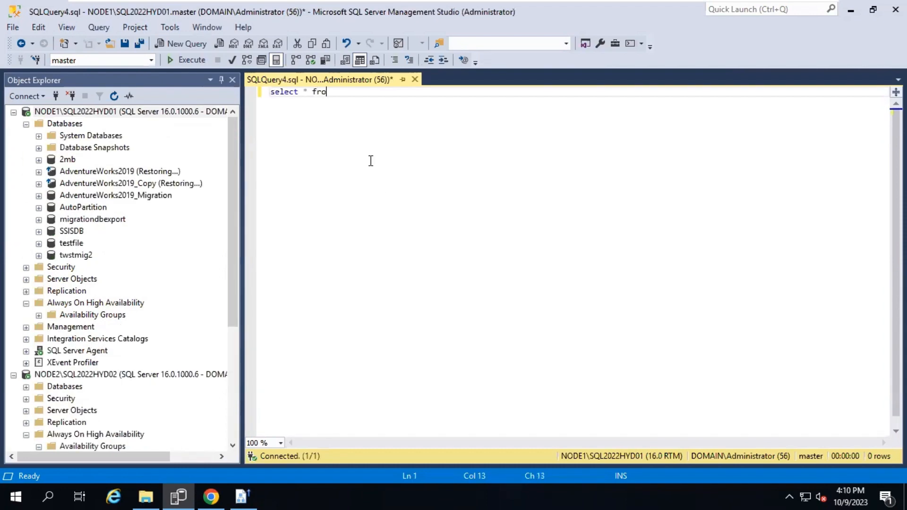
text(sys.key)
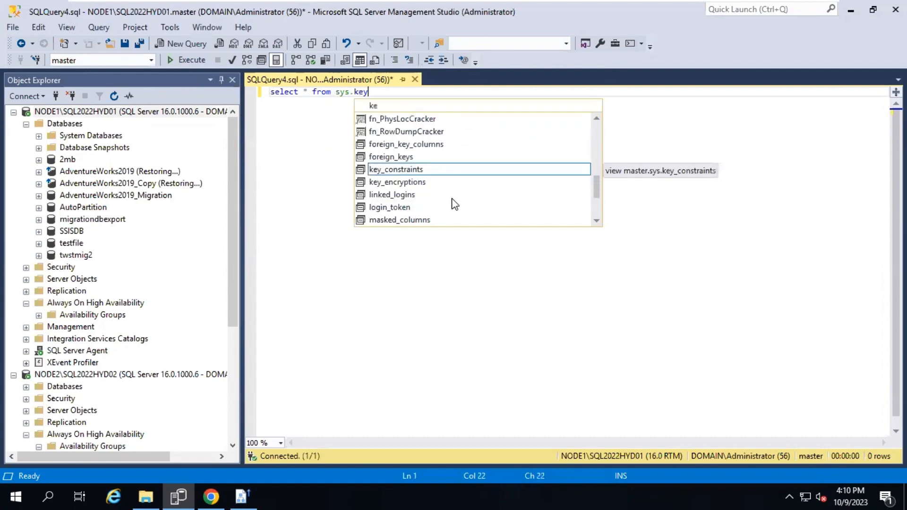
scroll(454, 199, down, 1)
scroll(444, 202, down, 1)
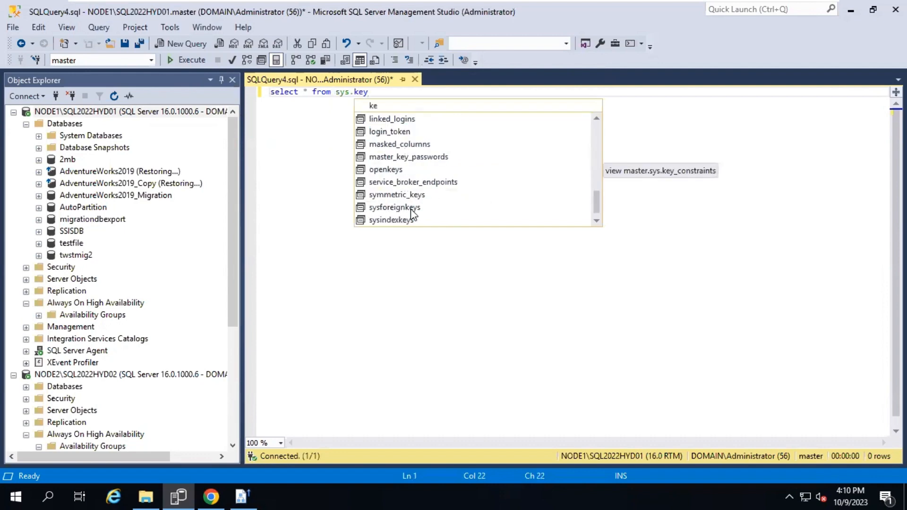
double_click(405, 194)
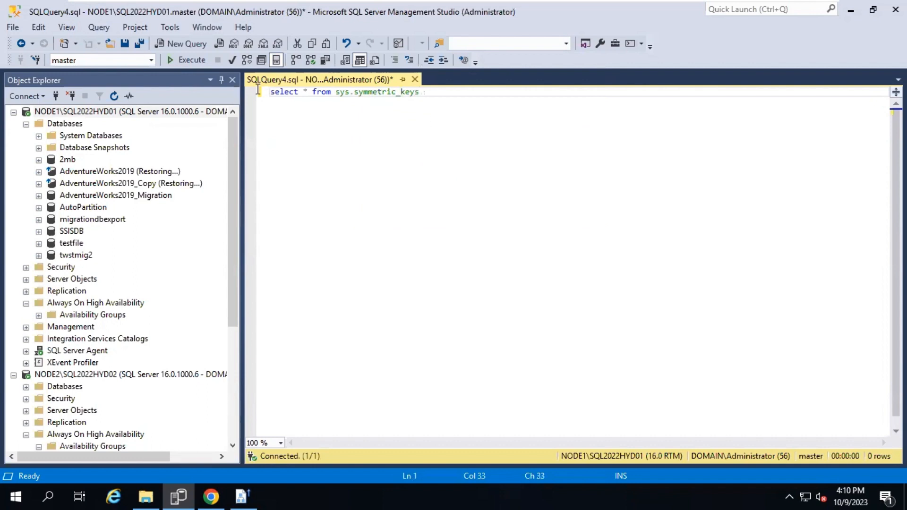
click(190, 60)
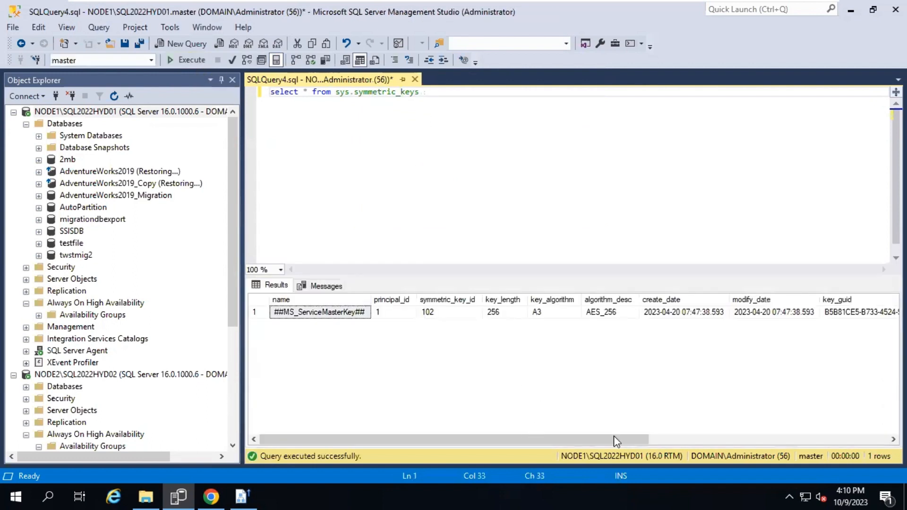
Copy the ##MS_ServiceMasterKey## key_guid onto line 3 of the query
drag(614, 436, 680, 438)
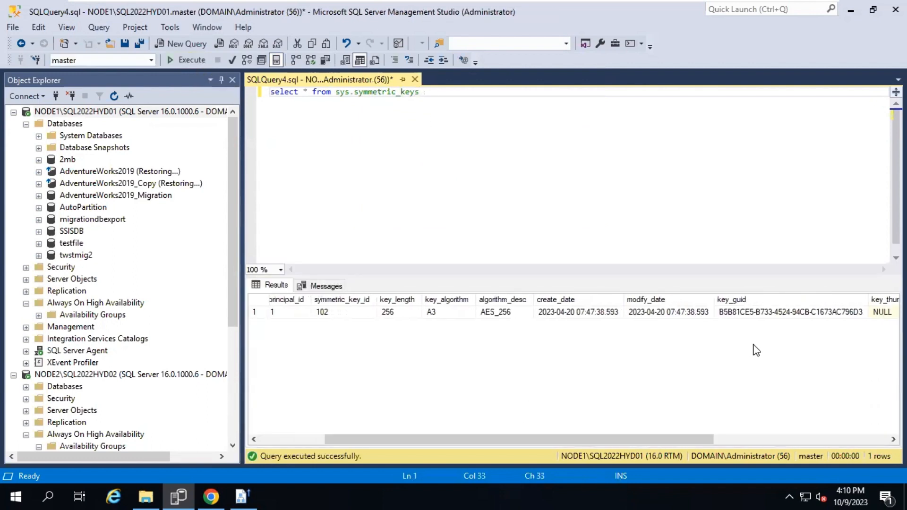
click(762, 316)
key(ctrl+c)
click(480, 112)
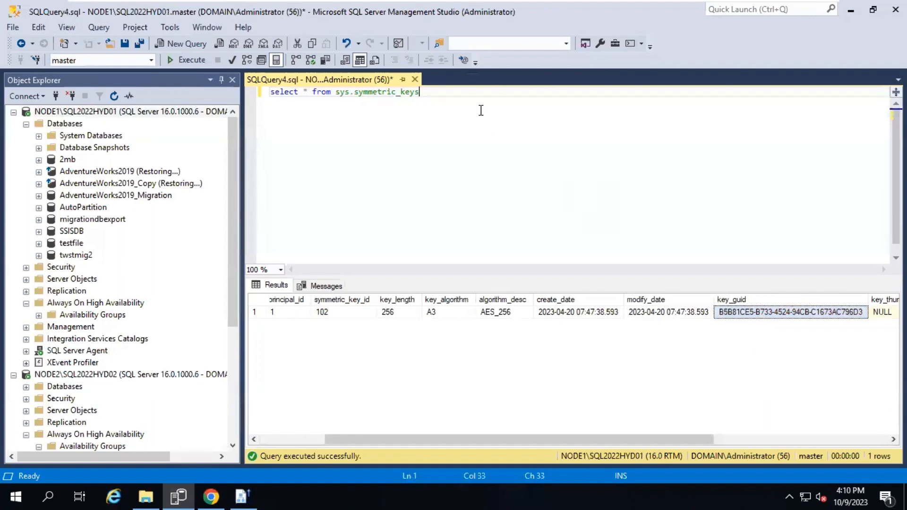
key(ctrl+v)
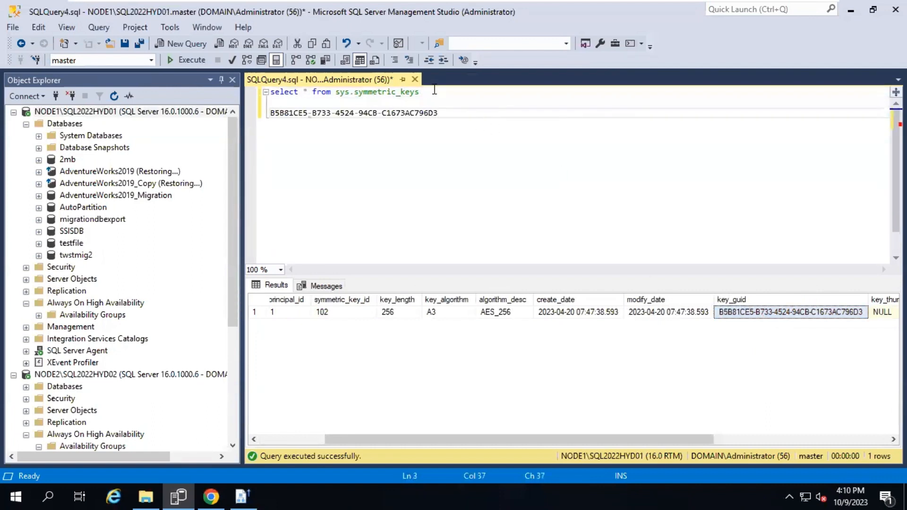
Paste sys.symmetric_keys into a new query window connected to NODE2
drag(420, 92, 332, 92)
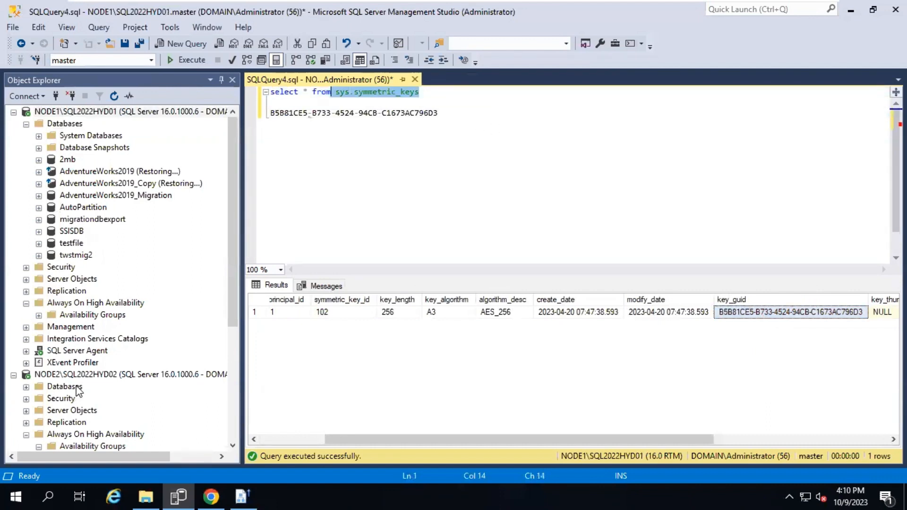
click(158, 376)
key(ctrl+n)
key(ctrl+v)
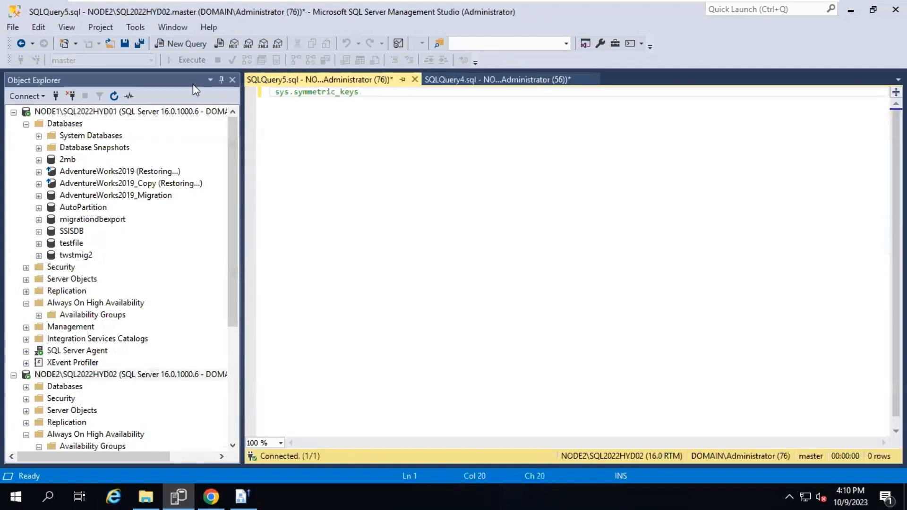
Fix the NODE2 query to select * from sys.symmetric_keys and run it
click(184, 60)
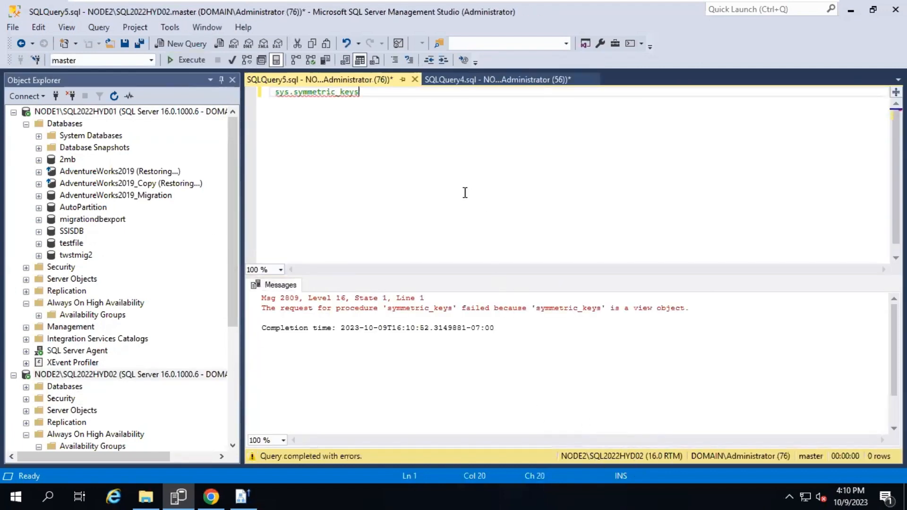
click(277, 91)
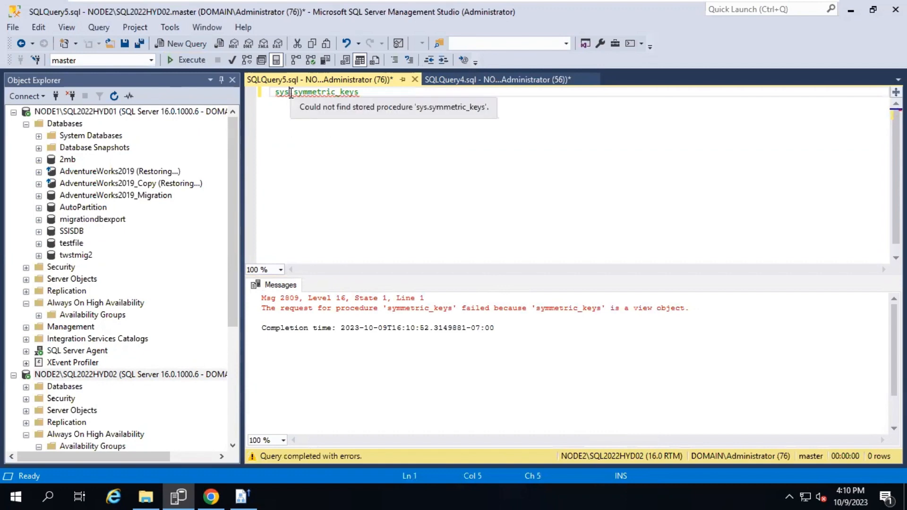
text(sele)
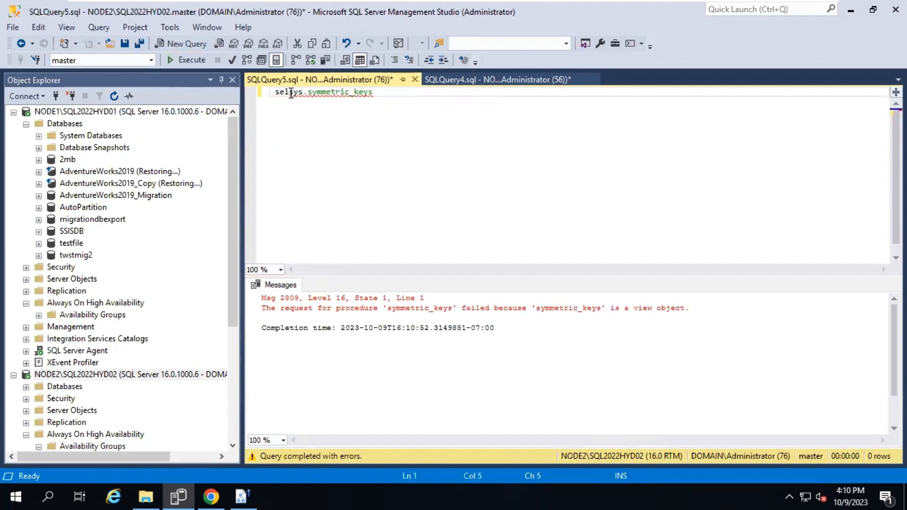
text(ct *)
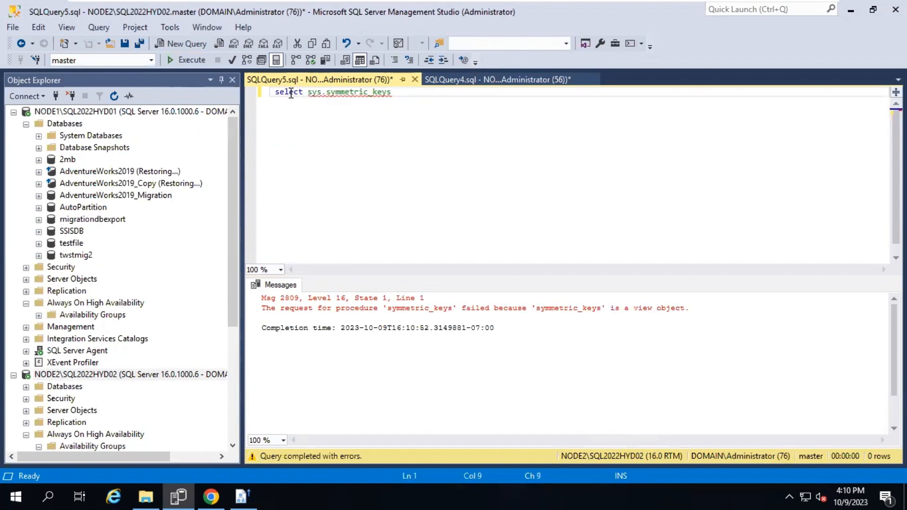
text( from)
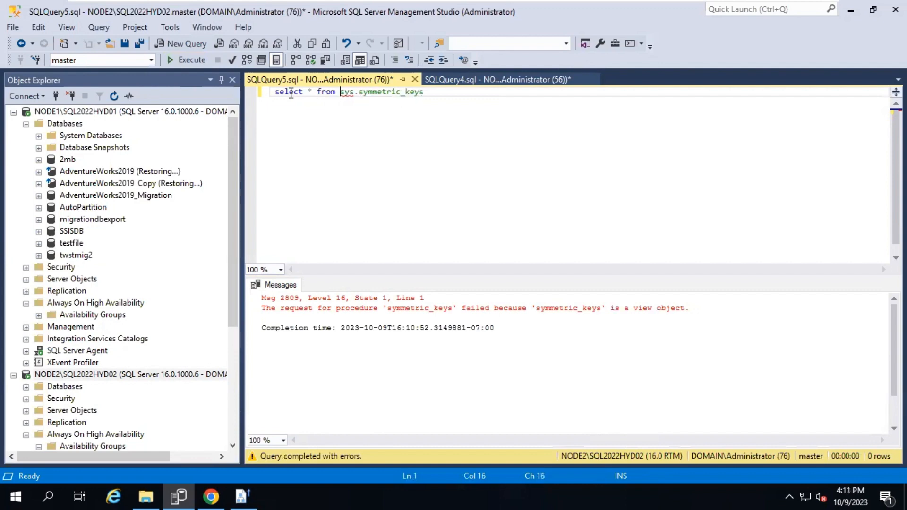
click(202, 63)
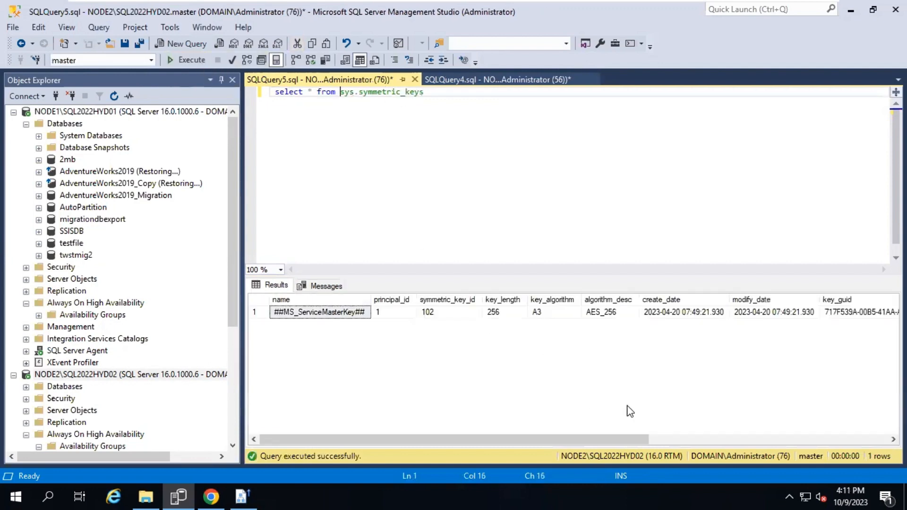
Paste NODE2's key_guid 717F539A-00B5-41AA-A137-C59ED0F97DA2 on a new line below the query
click(712, 439)
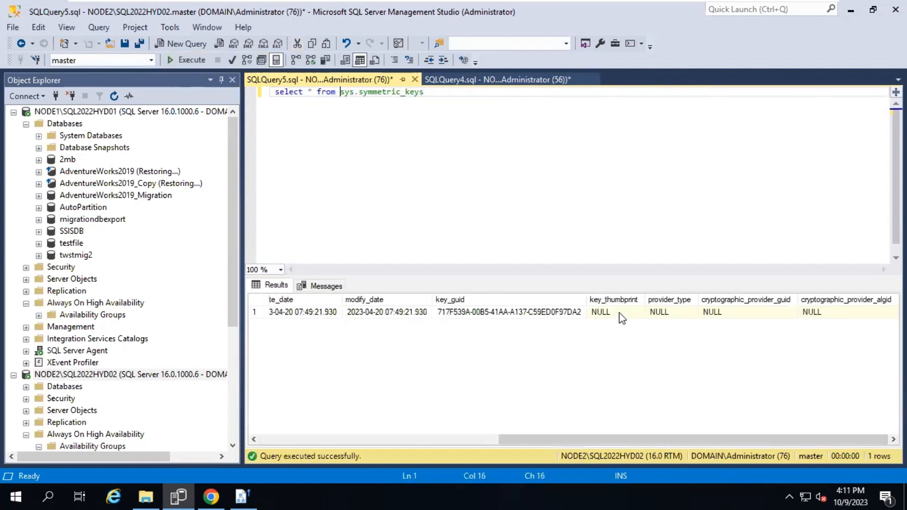
click(516, 313)
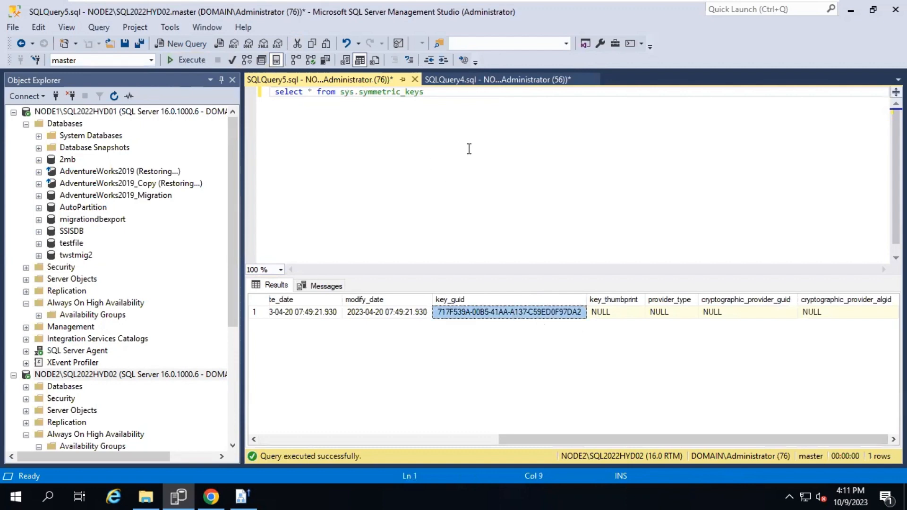
click(474, 101)
key(Return)
key(ctrl+v)
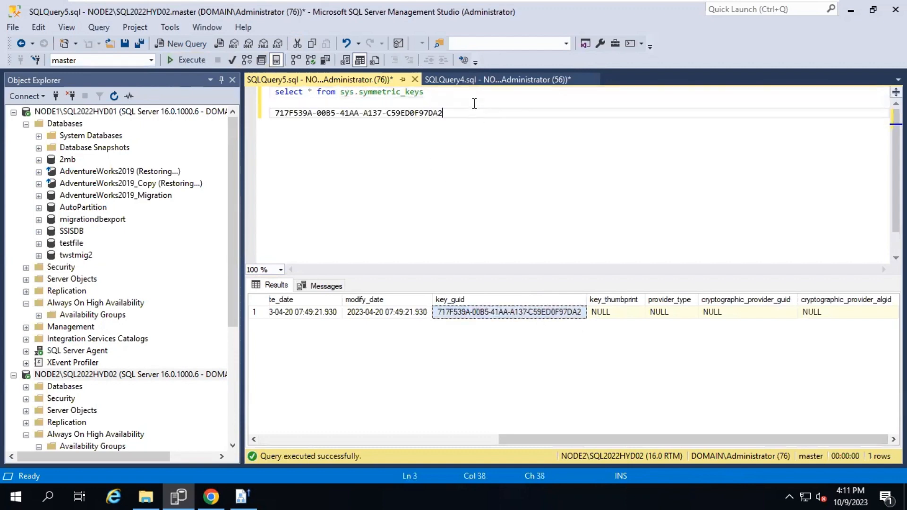
Compare NODE2's key GUID with NODE1's query results and SSISDB database
click(441, 81)
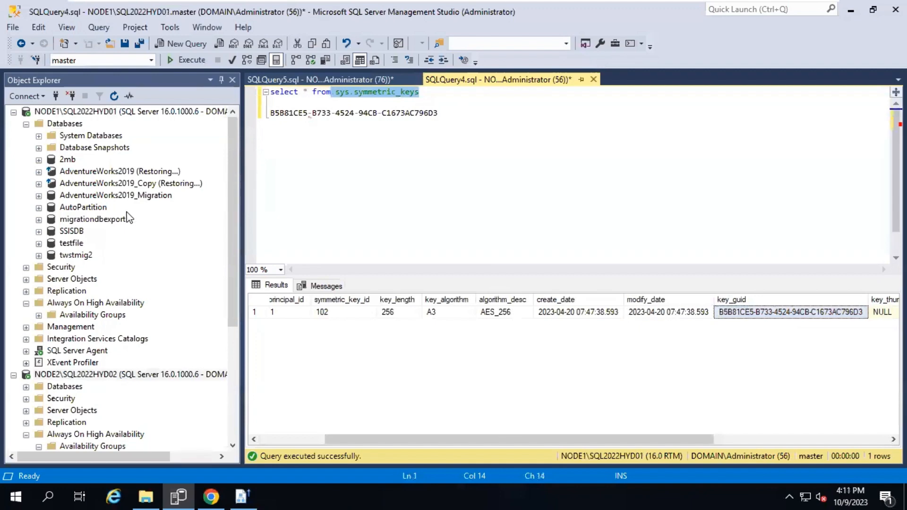
click(76, 231)
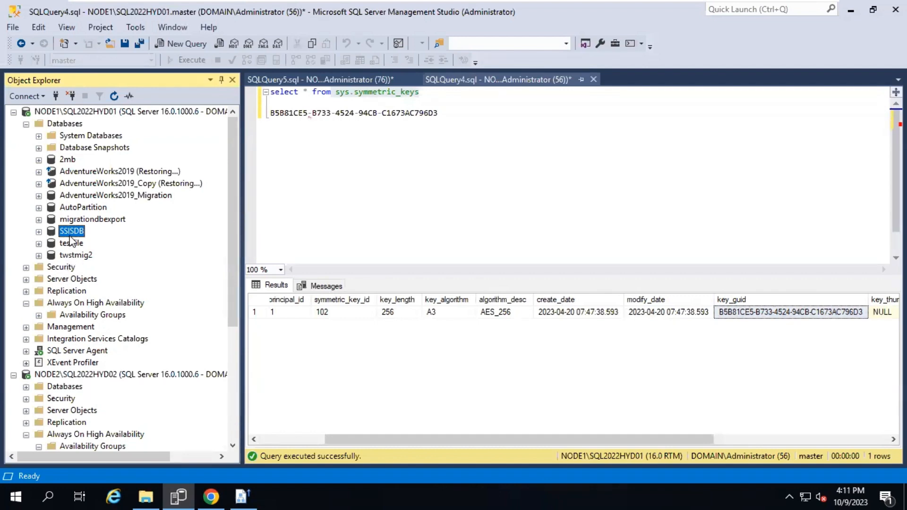
click(468, 135)
drag(427, 93, 268, 92)
click(104, 112)
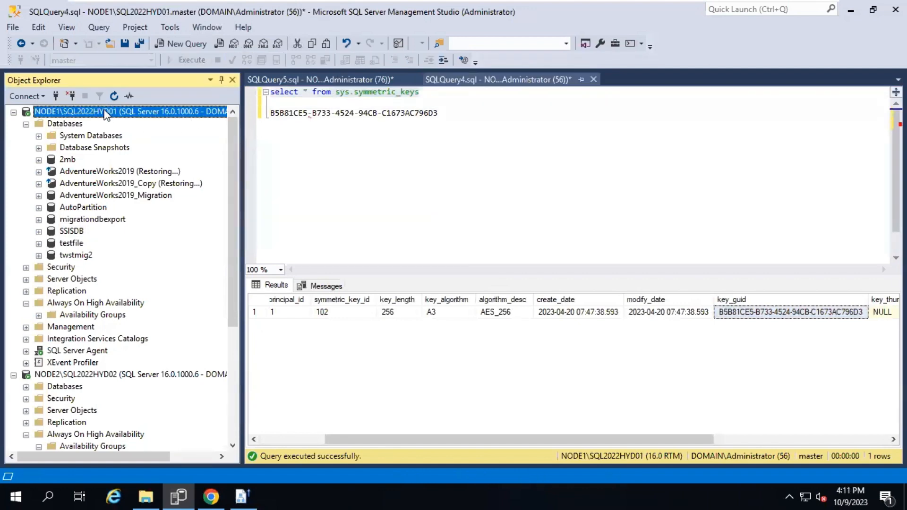
click(438, 152)
click(383, 81)
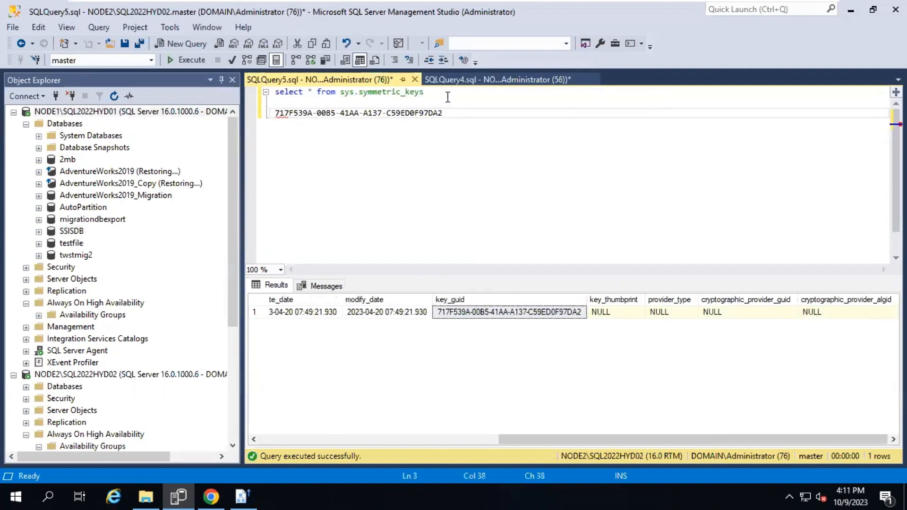
drag(448, 96, 270, 92)
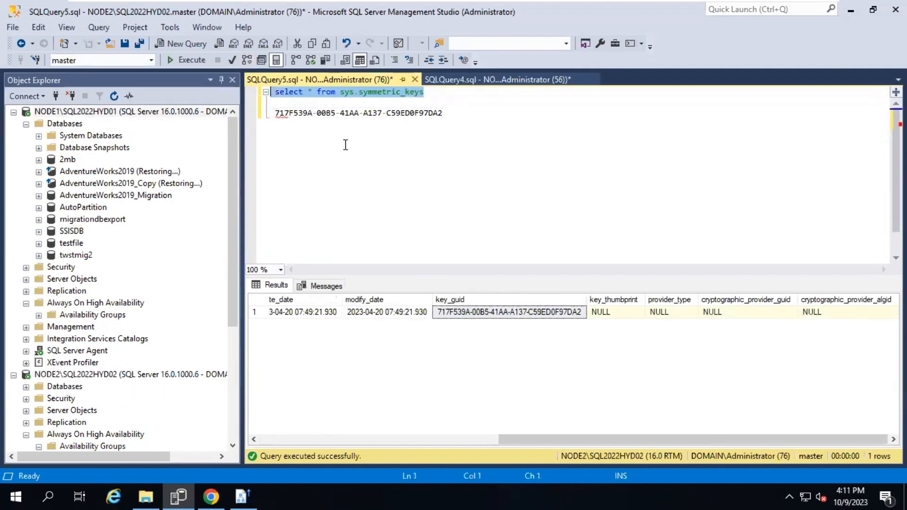
Open a new Chrome tab for the master key documentation
click(211, 497)
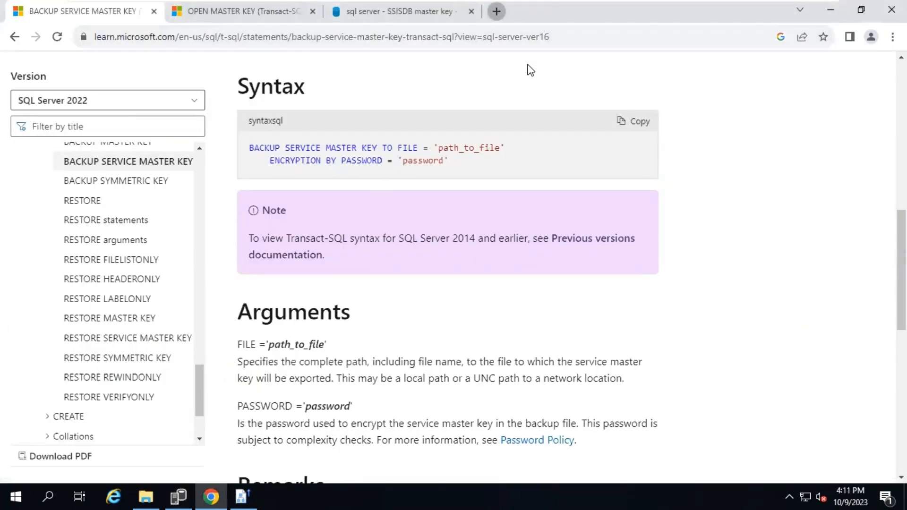
key(ctrl+t)
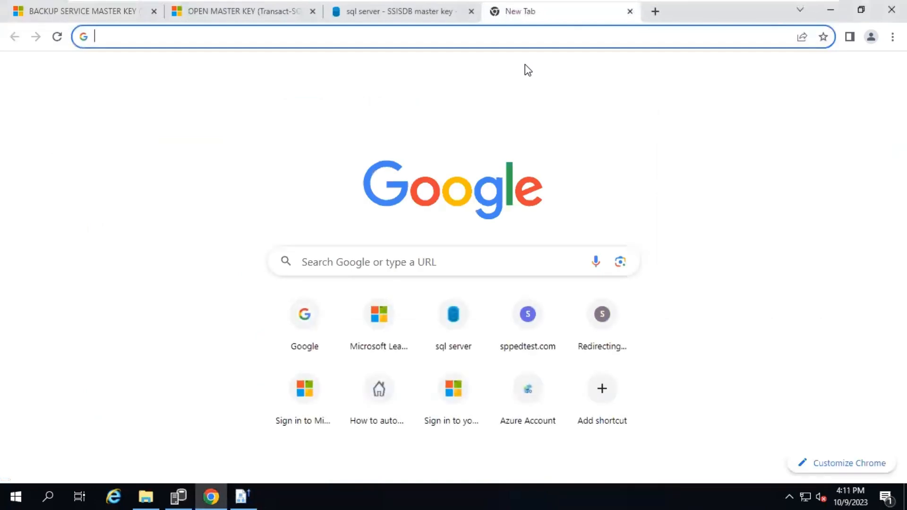
key(alt+Tab)
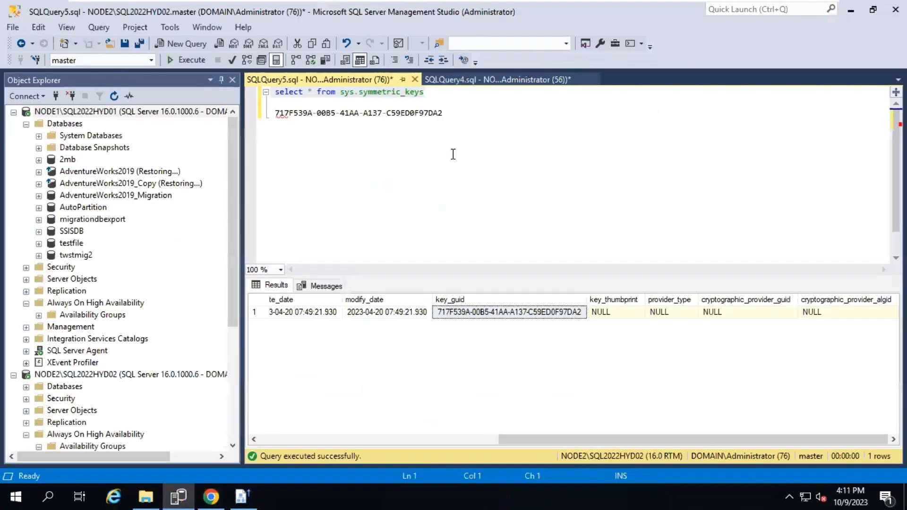
Review NODE1's SSISDB database and the NODE1 and NODE2 query windows
key(alt+Tab)
key(alt+Tab)
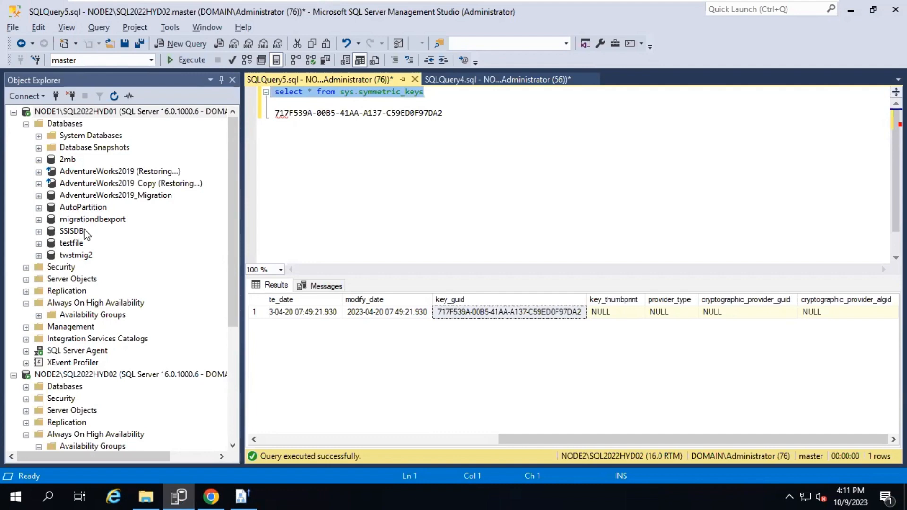
scroll(102, 255, down, 1)
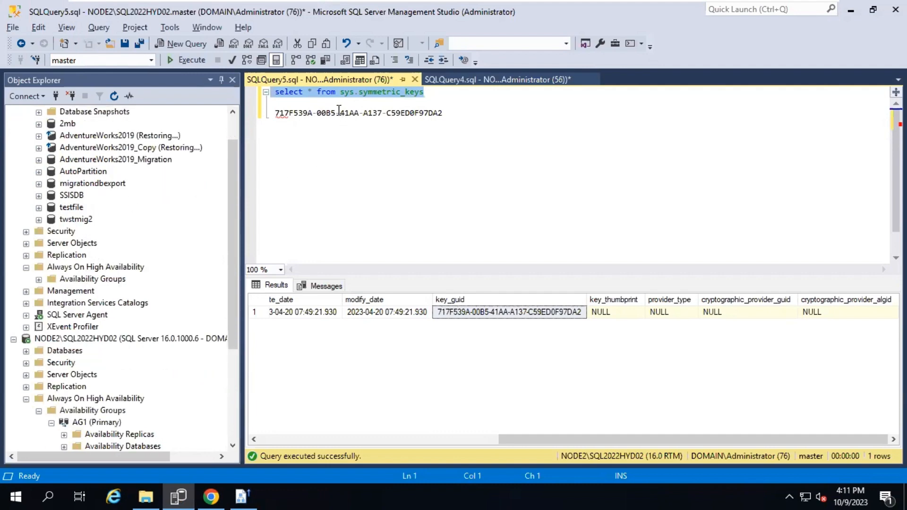
click(68, 195)
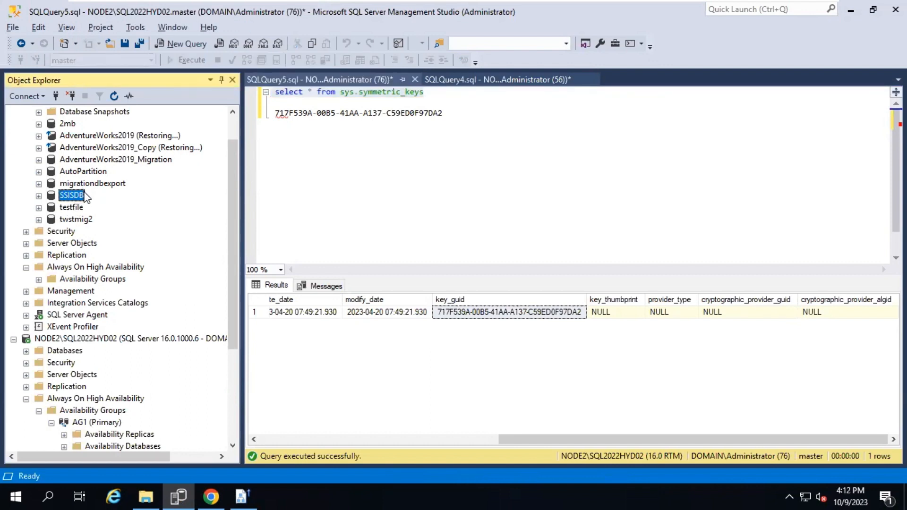
scroll(80, 204, down, 4)
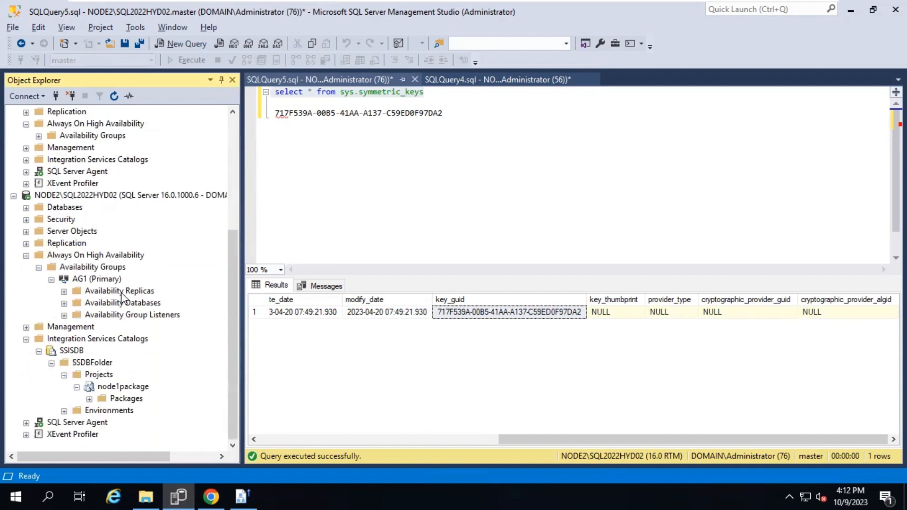
click(440, 80)
click(375, 78)
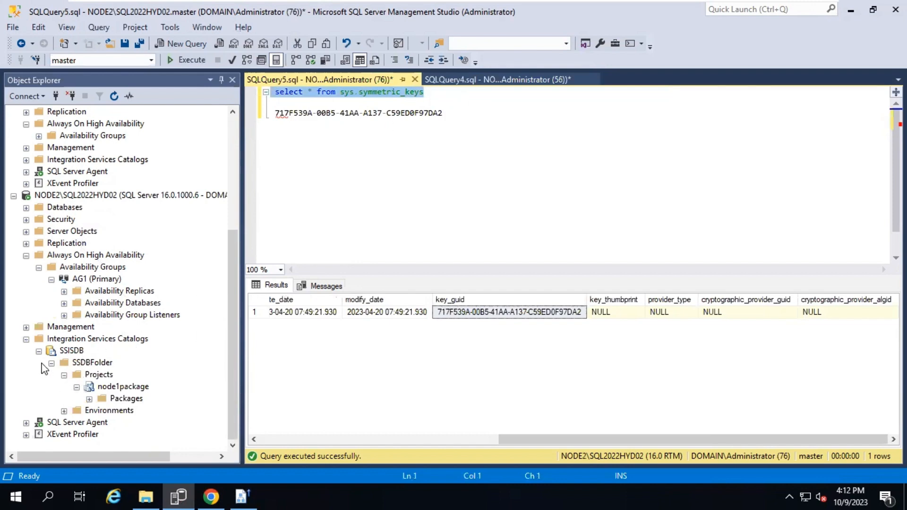
Collapse NODE2's other nodes, expand SQL Server Agent > Jobs, and bring up Jobs actions
click(26, 340)
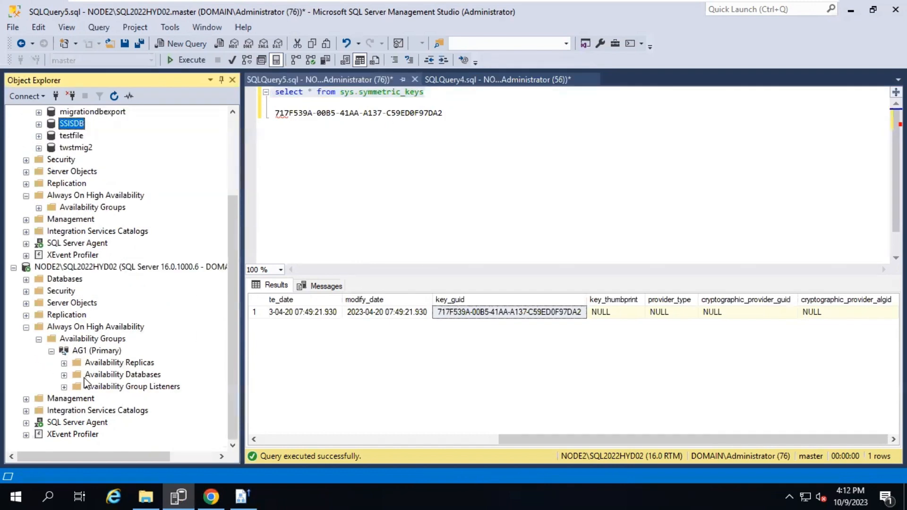
click(51, 351)
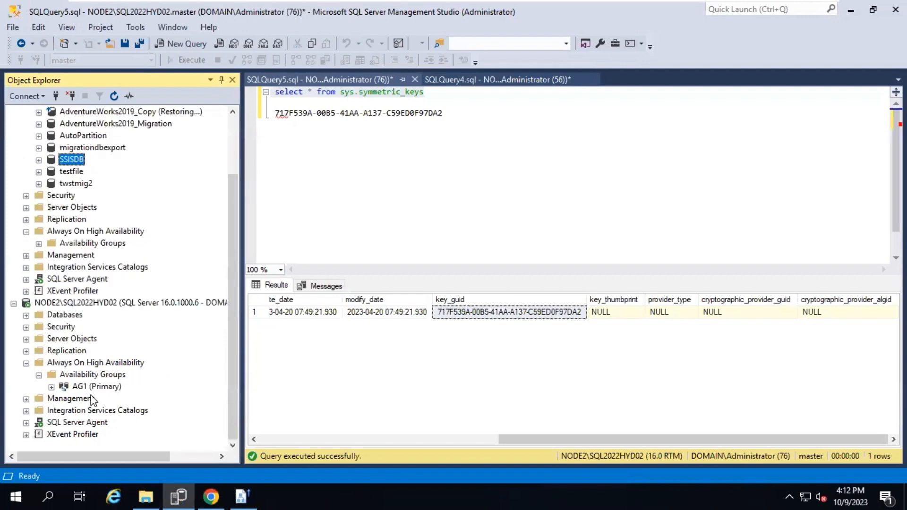
double_click(77, 400)
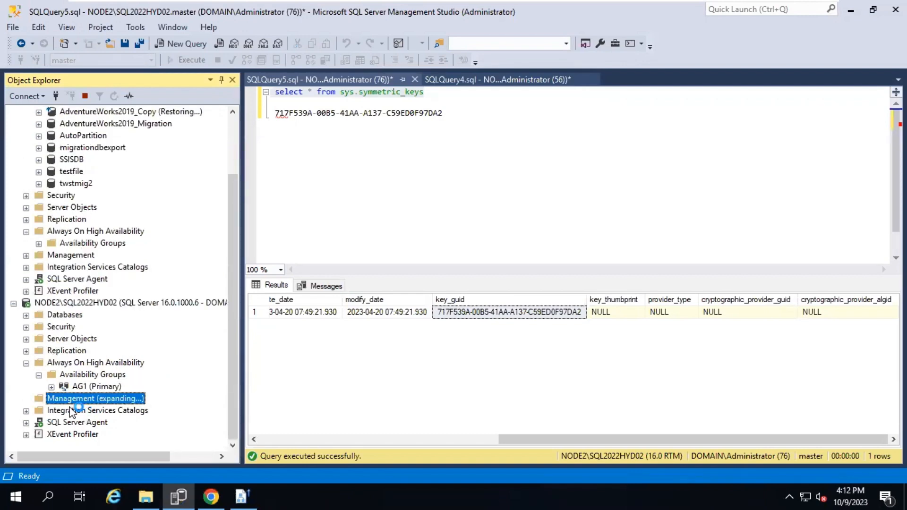
click(26, 341)
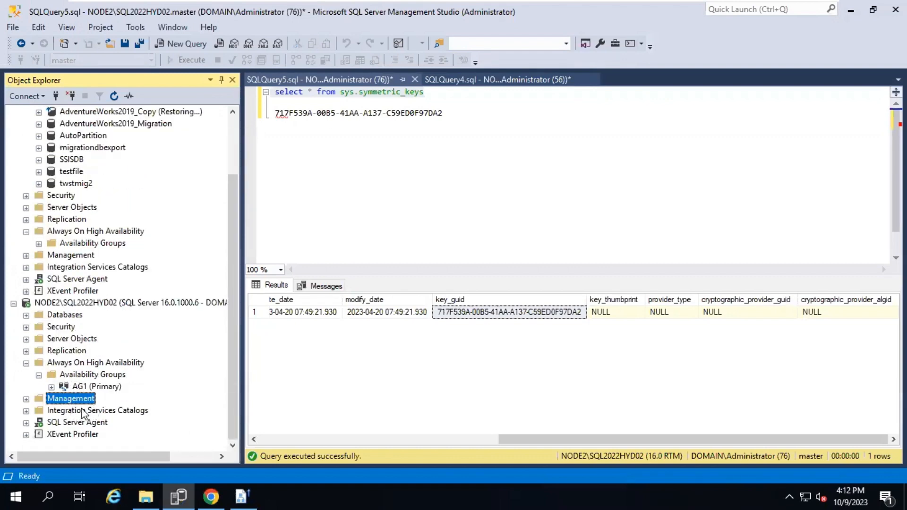
double_click(103, 423)
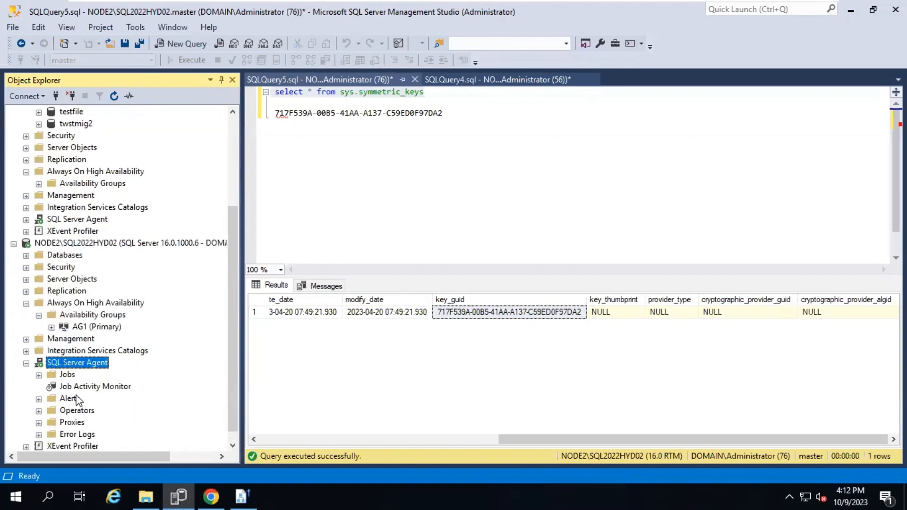
double_click(67, 375)
right_click(70, 380)
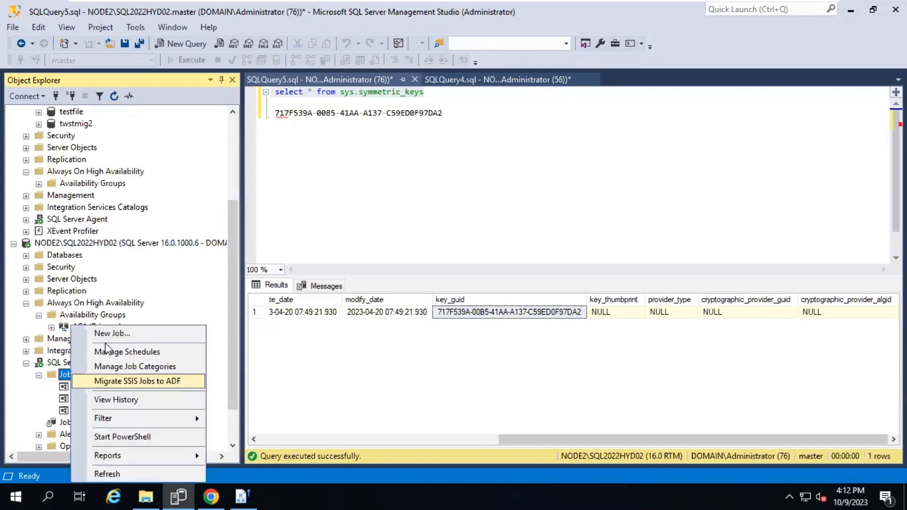
Create a new agent job named ssisdb and go to its Steps page
click(103, 331)
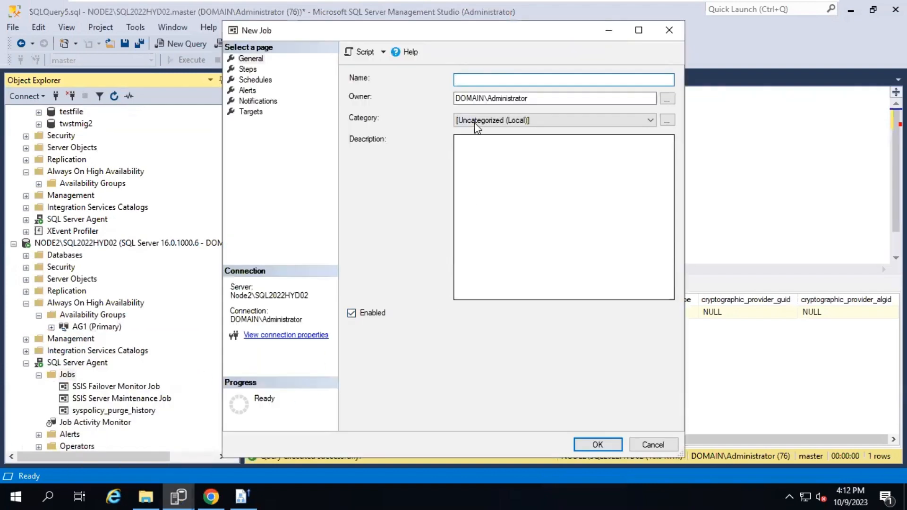
text(ssisdb)
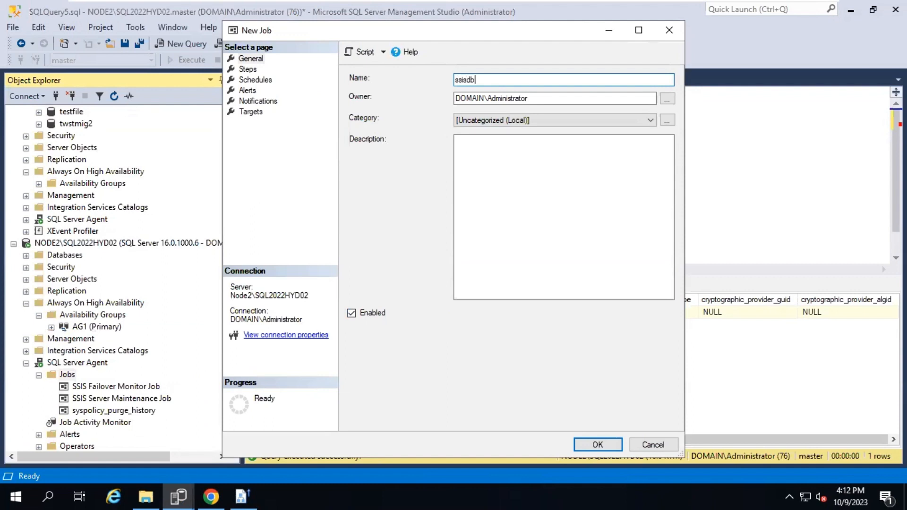
click(249, 70)
Add step encrypt targeting SSISDB, beginning its command with 'open master key'
click(394, 418)
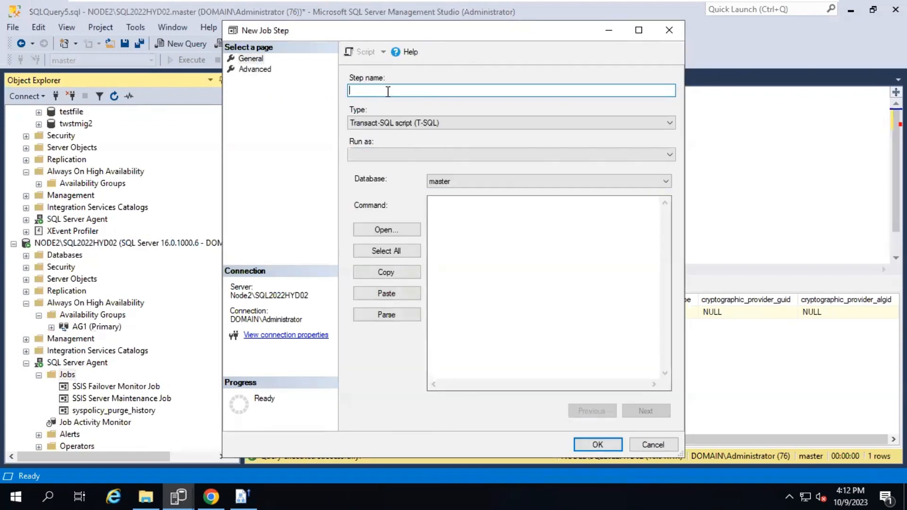
text(encrypt)
click(455, 217)
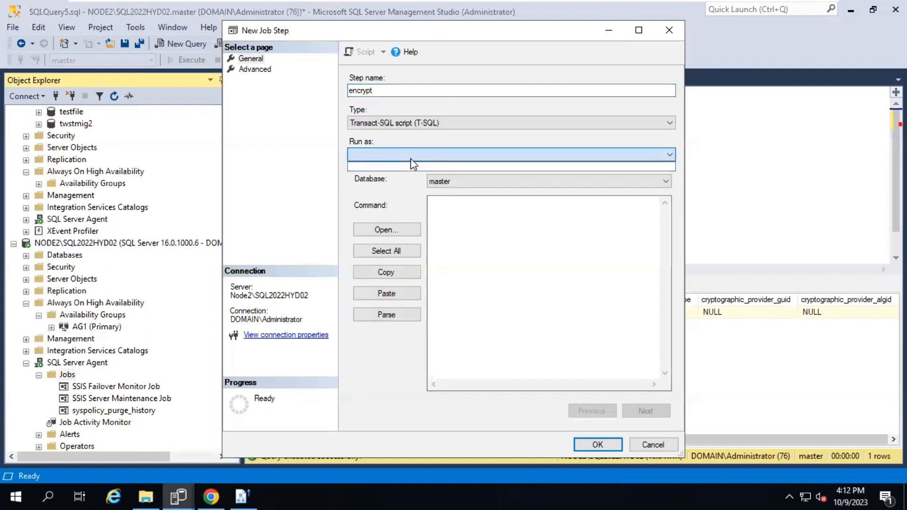
click(473, 183)
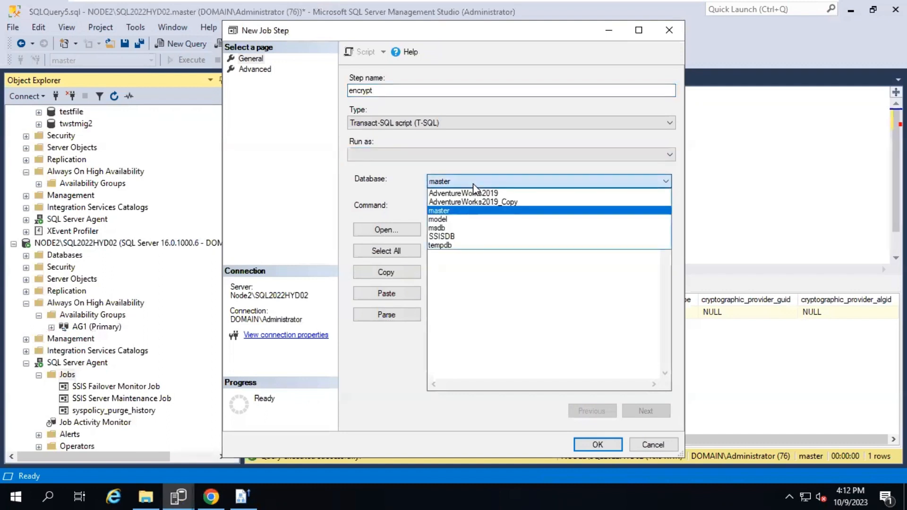
click(452, 236)
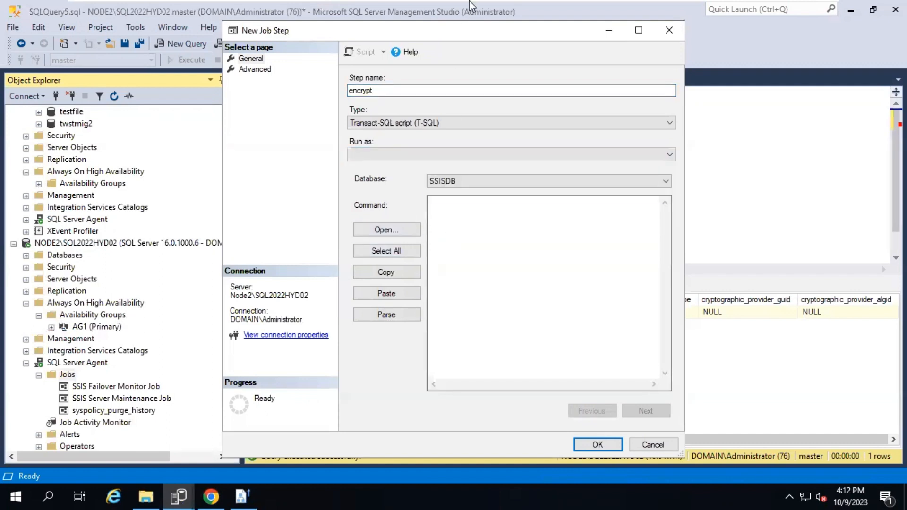
click(486, 234)
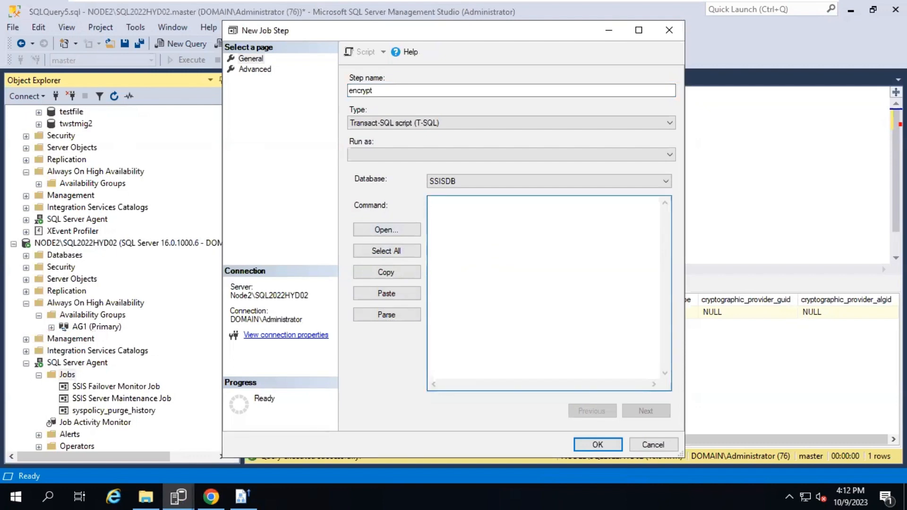
text(open master key)
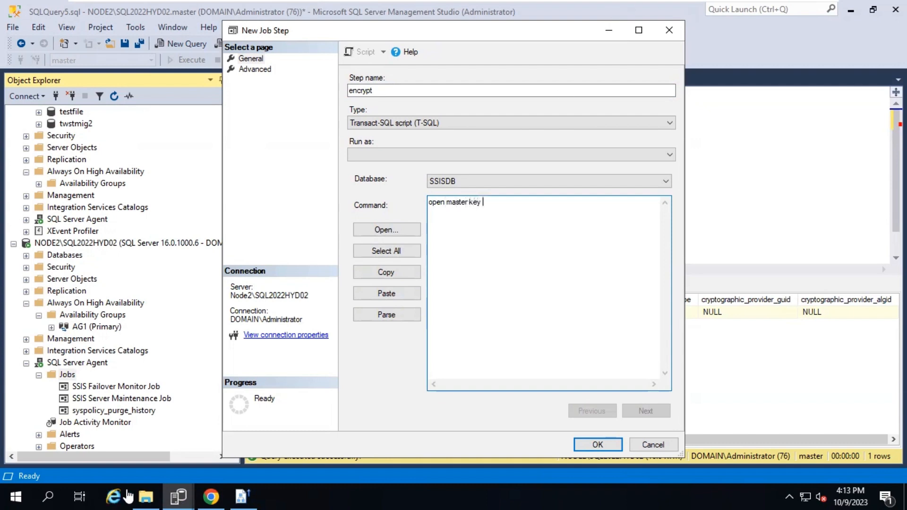
Copy the OPEN MASTER KEY DECRYPTION BY PASSWORD example with GO from Chrome's docs
click(211, 496)
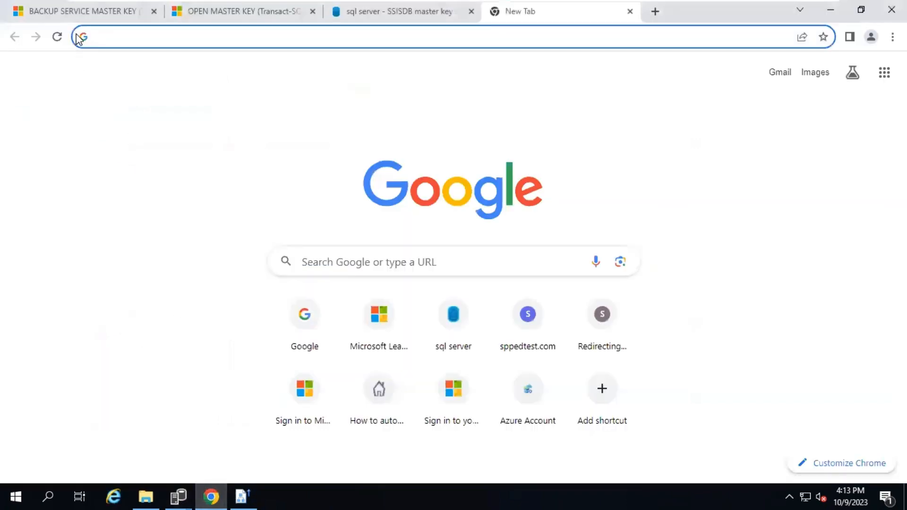
click(88, 15)
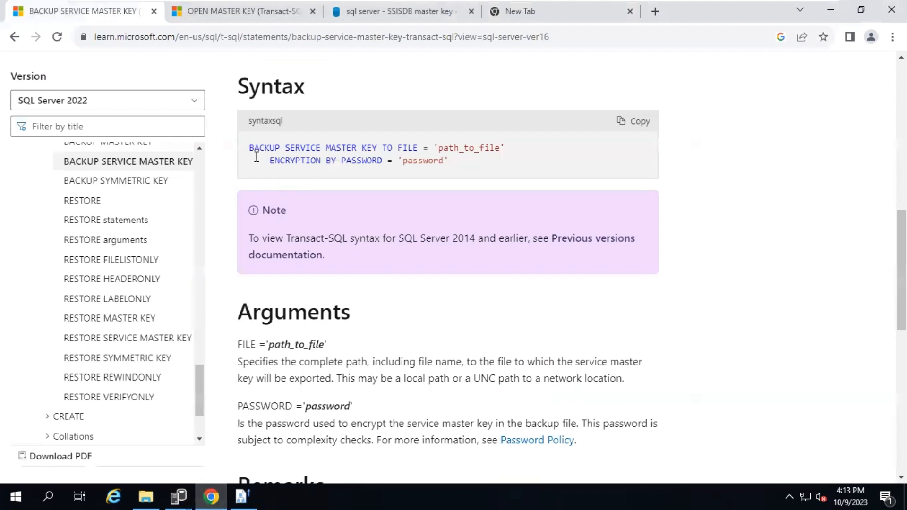
click(284, 18)
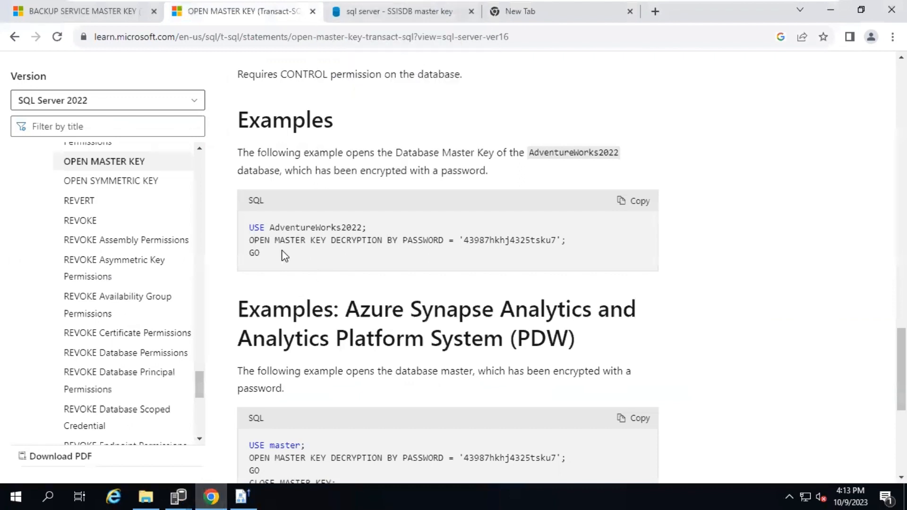
drag(246, 250, 247, 241)
key(ctrl+c)
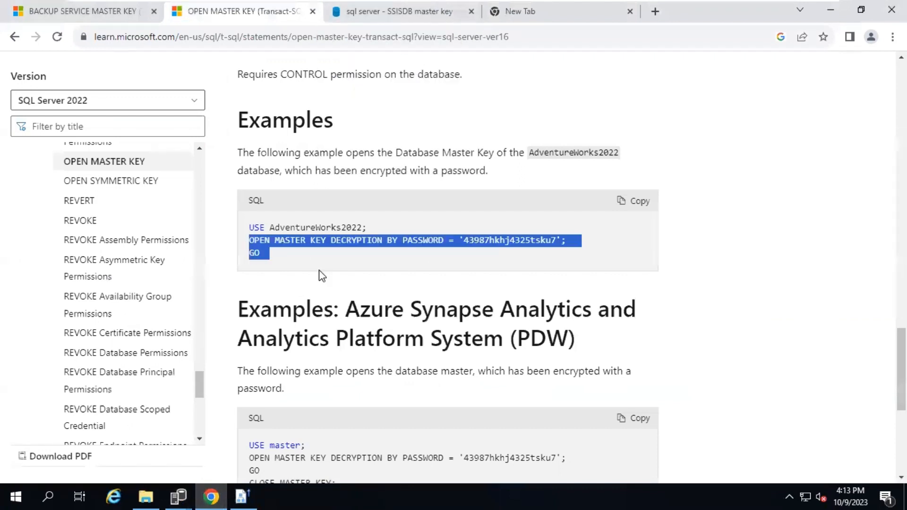
key(alt+Tab)
key(ctrl+a)
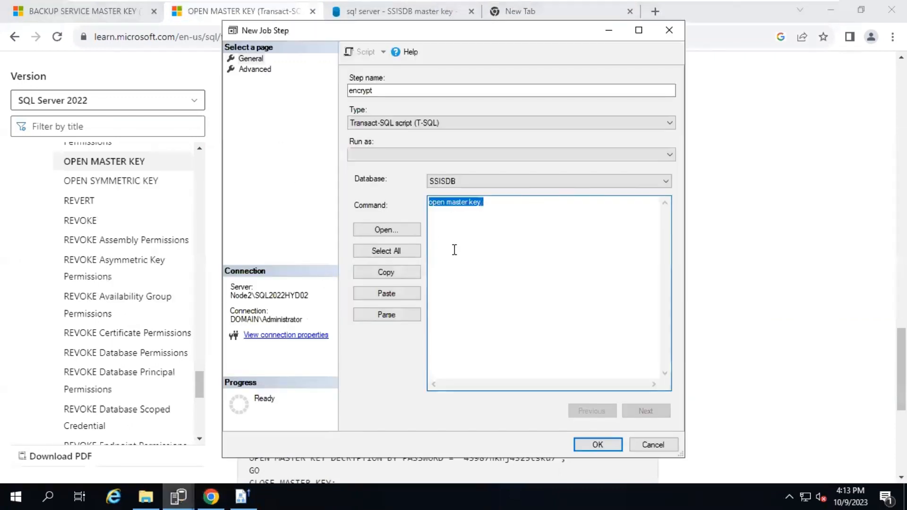
Paste the OPEN MASTER KEY statement with the SSISDB password, parse it, and save the job
key(ctrl+v)
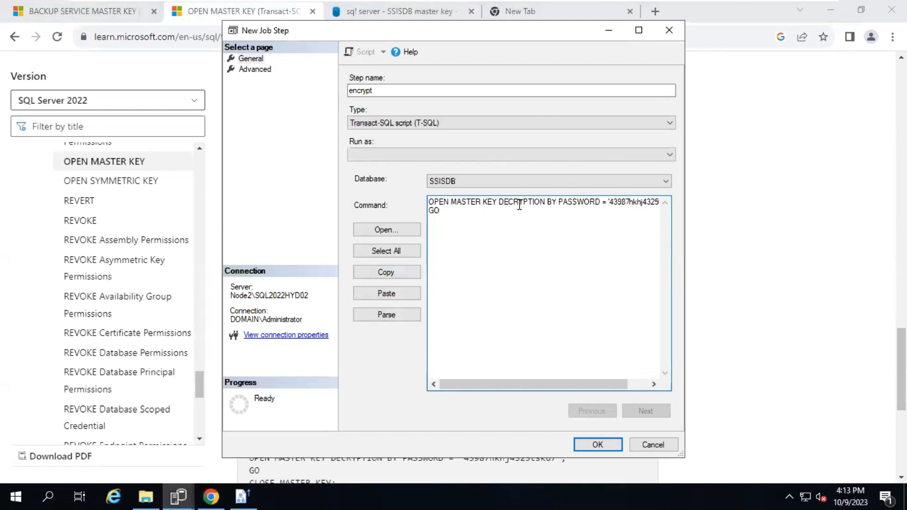
drag(624, 386, 646, 386)
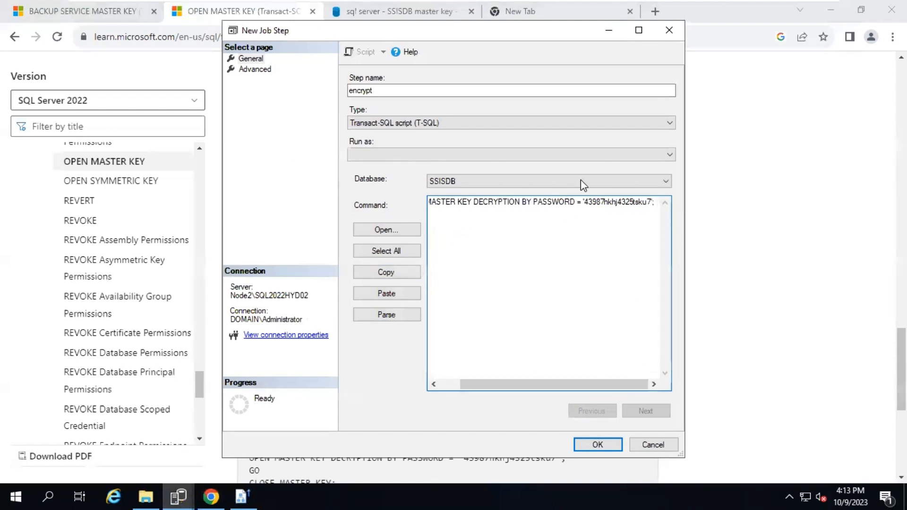
double_click(602, 205)
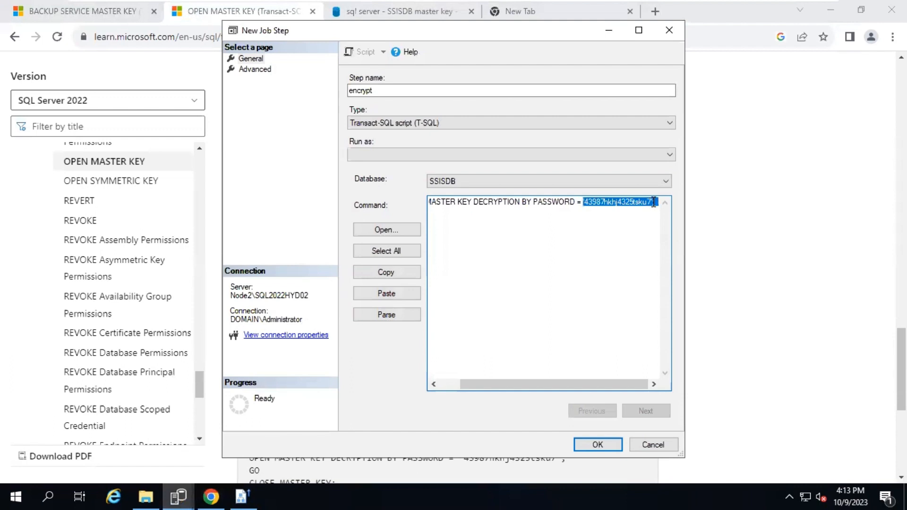
key(BackSpace)
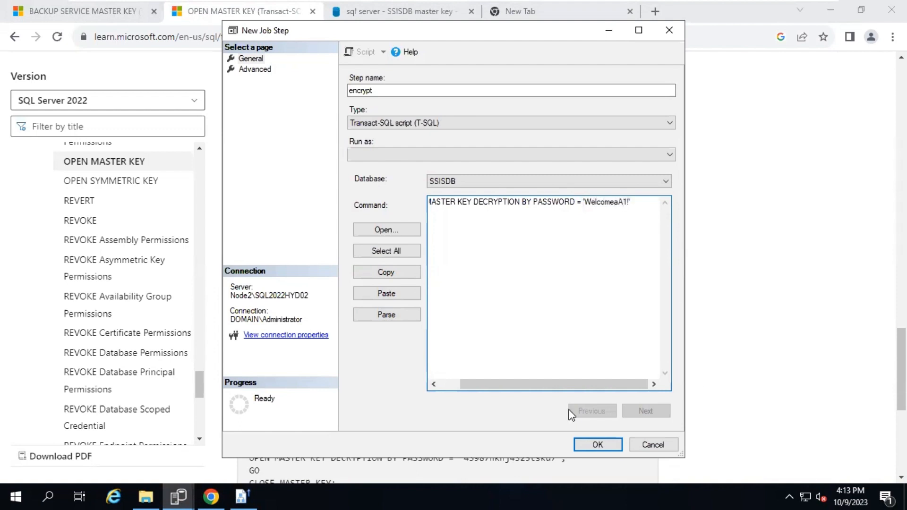
drag(462, 385, 438, 385)
click(392, 253)
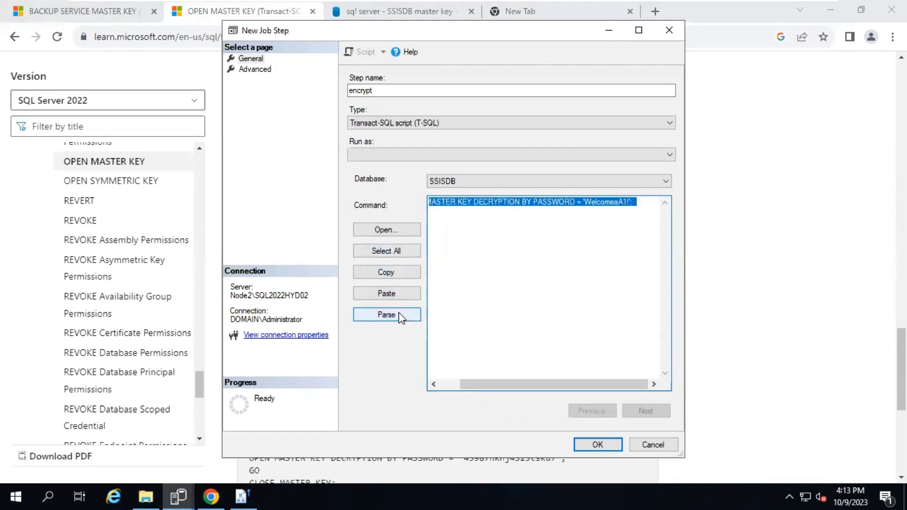
click(396, 313)
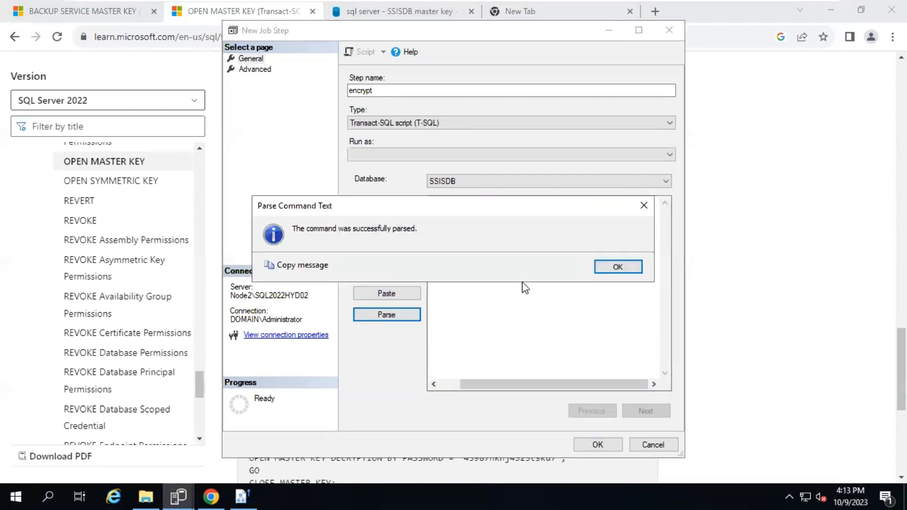
click(617, 268)
click(578, 443)
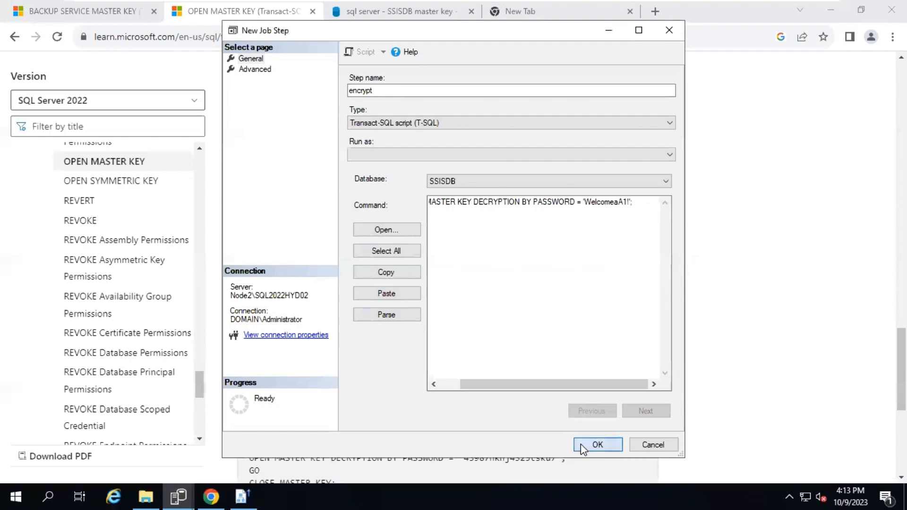
click(598, 445)
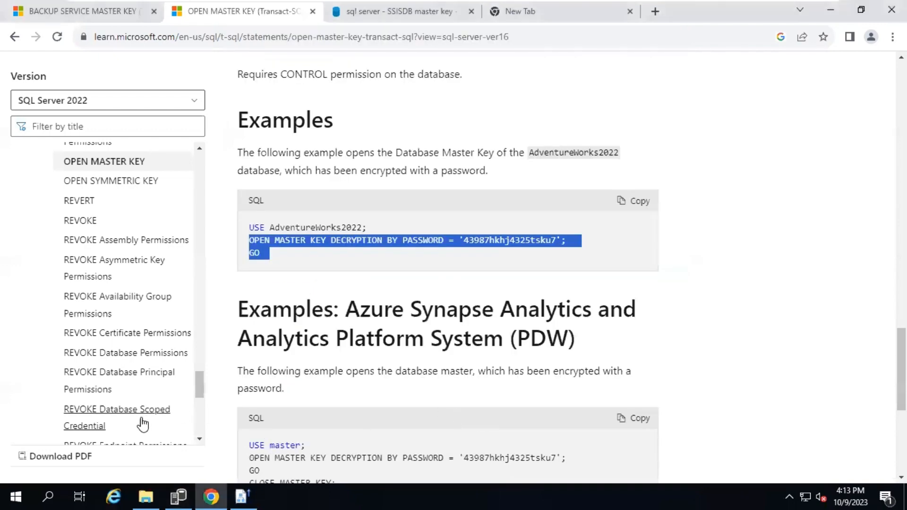
Start the ssisdb job on NODE2 and close the successful progress report
click(178, 497)
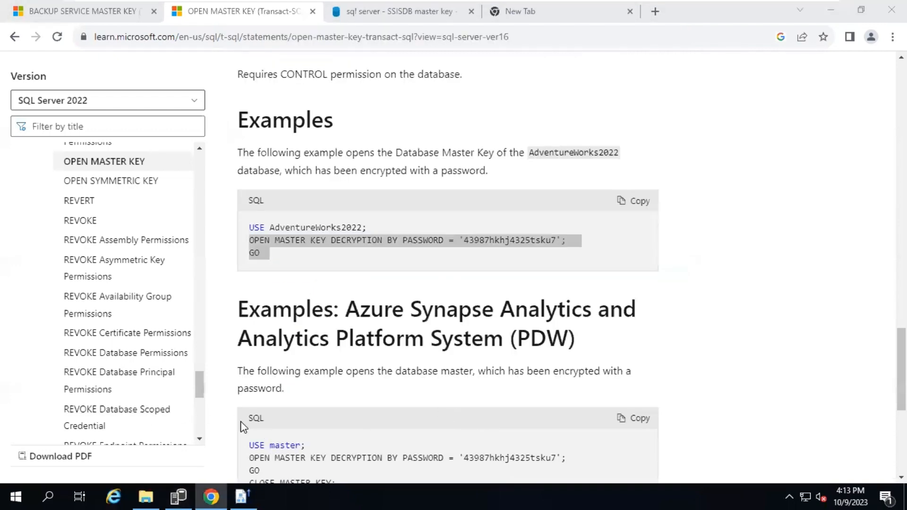
scroll(110, 421, down, 2)
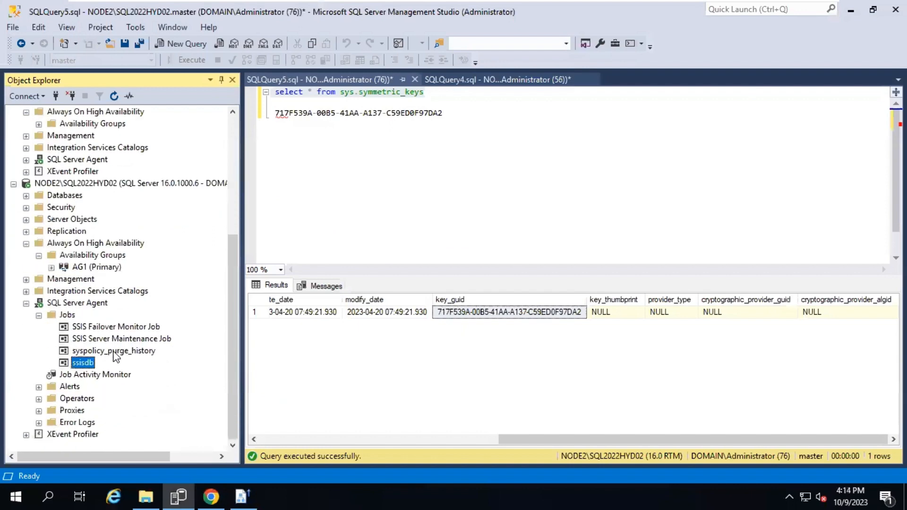
right_click(82, 362)
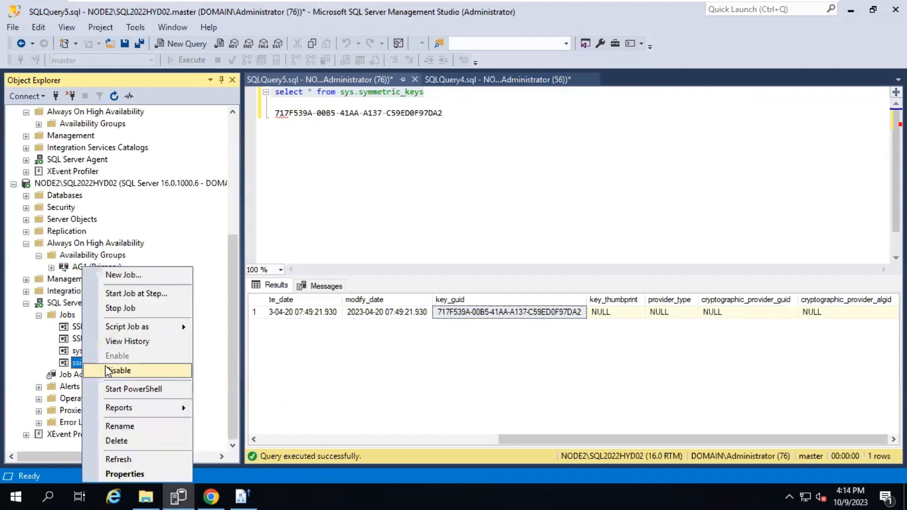
click(114, 294)
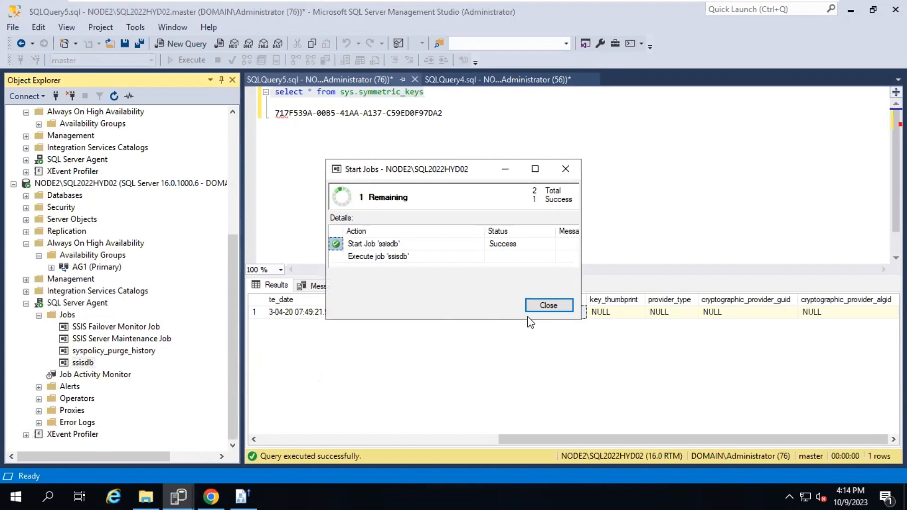
click(547, 306)
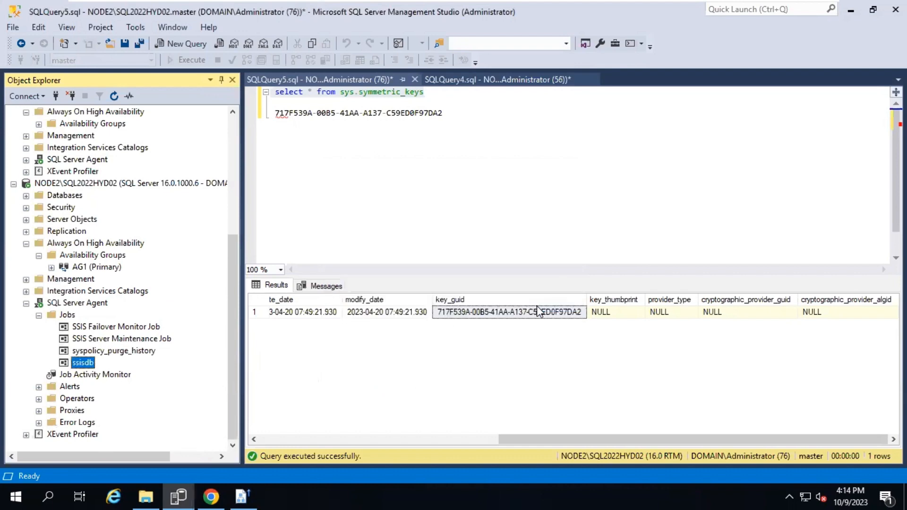
scroll(128, 243, up, 5)
click(438, 144)
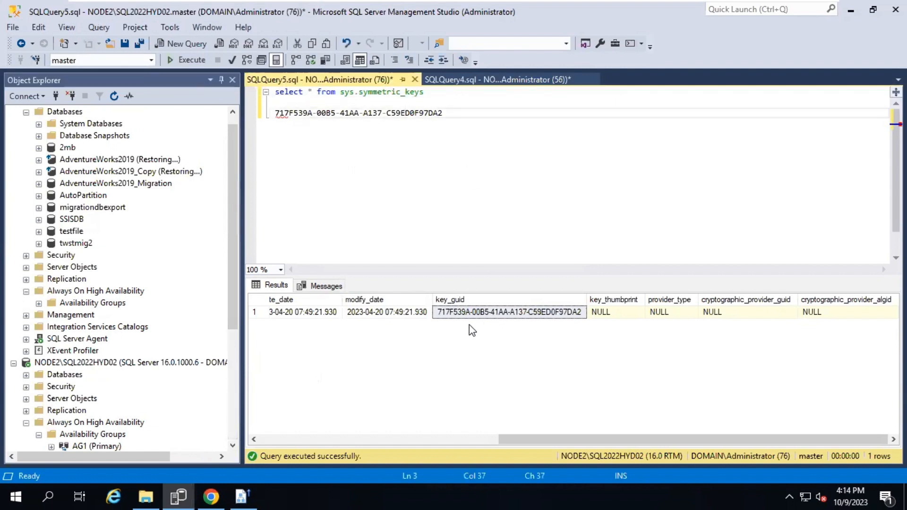
Compare NODE1's key_guid B5B81CE5-B733-4524-94CB-C1673AC796D3 with NODE2's, returning to NODE1's results
click(456, 90)
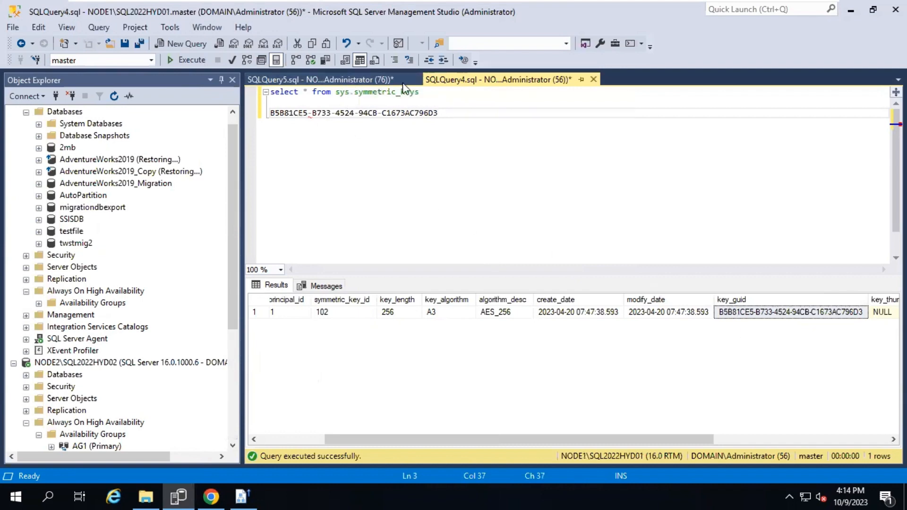
click(352, 81)
click(458, 83)
scroll(77, 421, down, 3)
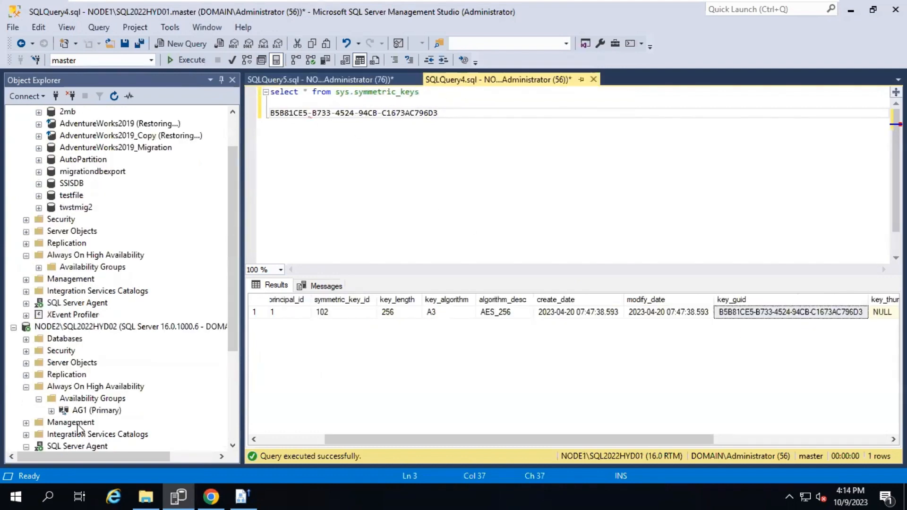
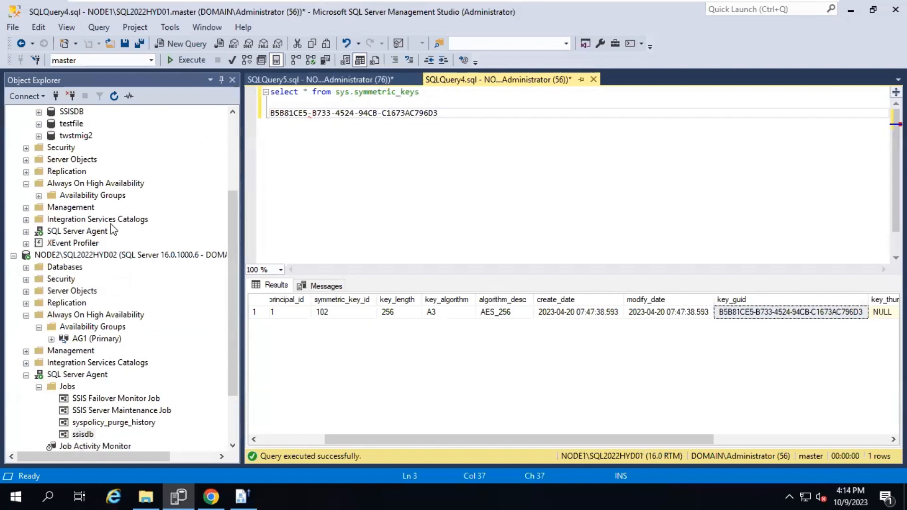
Select NODE1's key GUID and review the OPEN MASTER KEY and BACKUP SERVICE MASTER KEY documentation
click(82, 340)
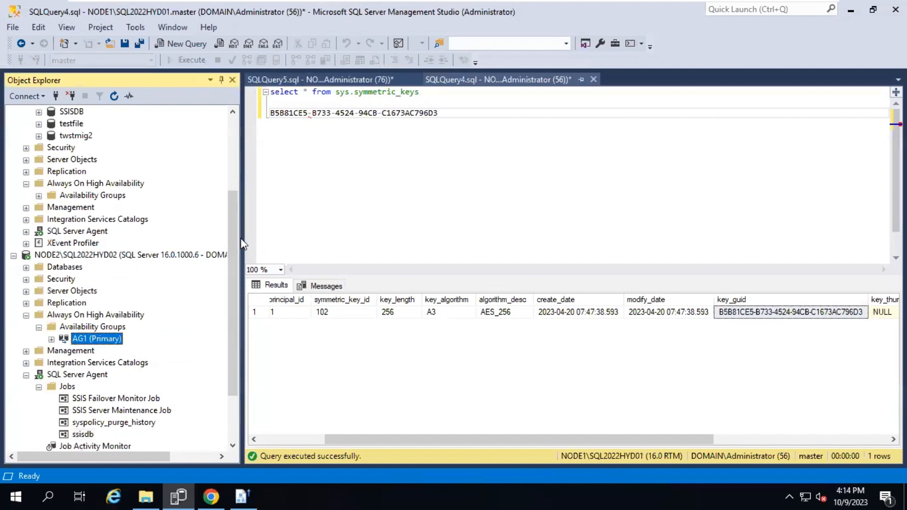
click(351, 142)
drag(466, 115, 271, 113)
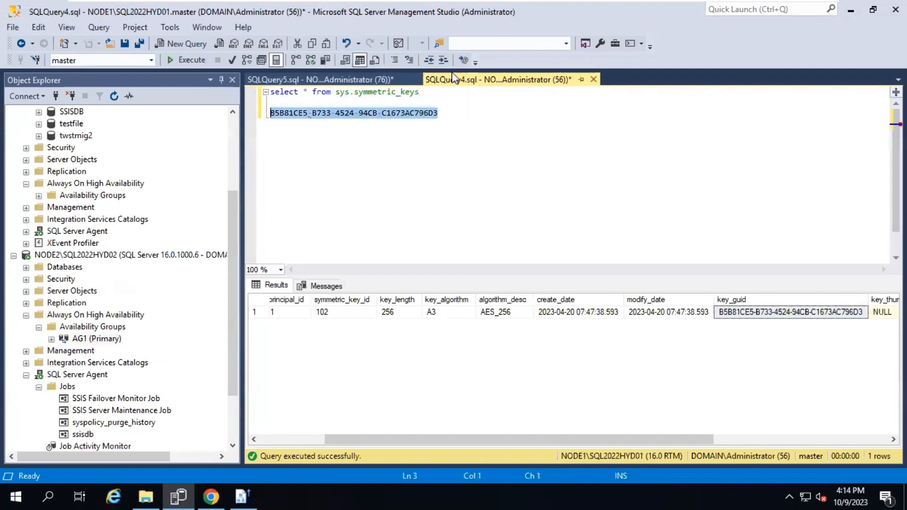
click(338, 79)
key(alt+Tab)
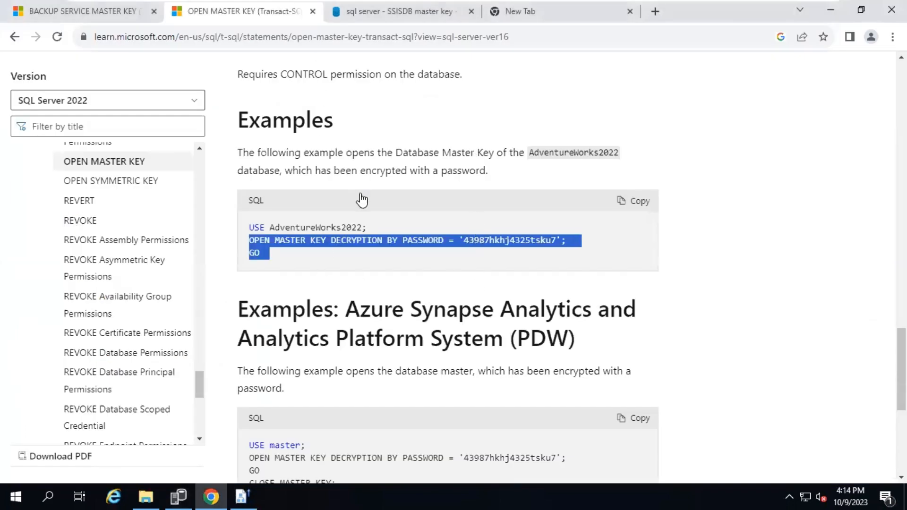
click(142, 19)
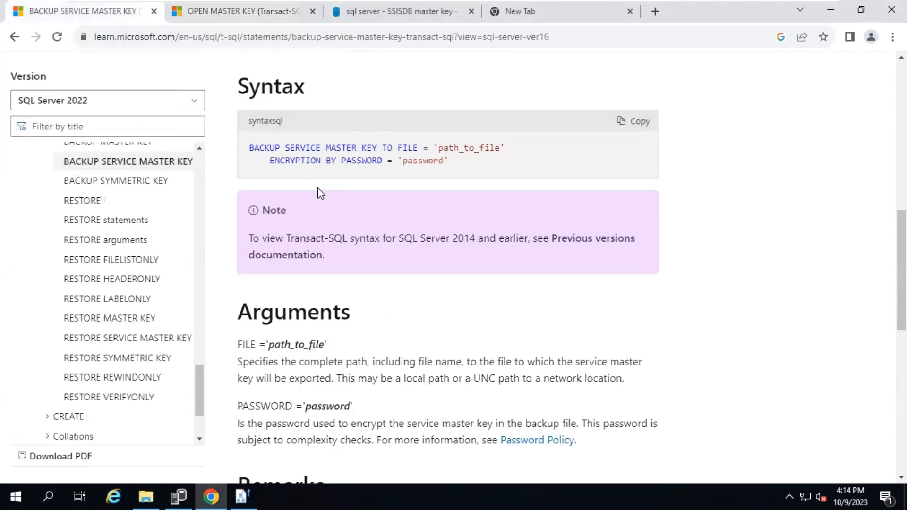
key(alt+Tab)
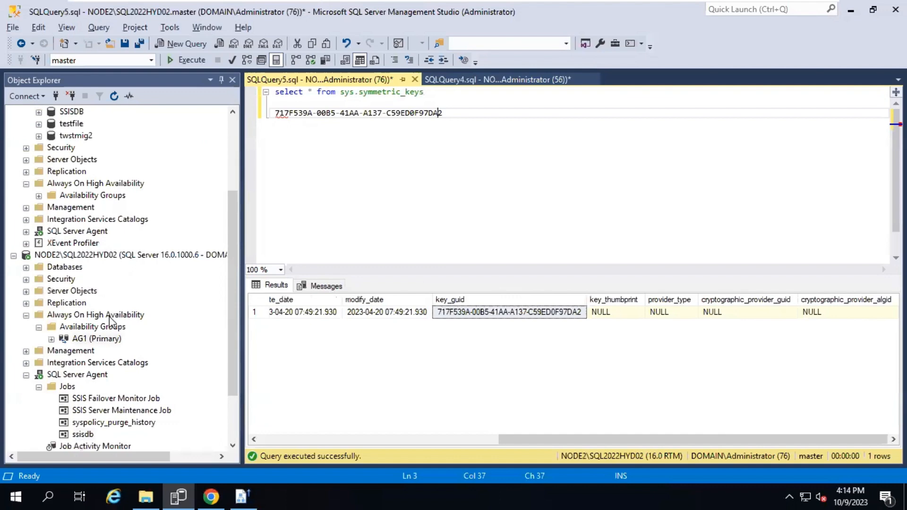
Check the ssisdb job's history, which shows one successful run
click(242, 497)
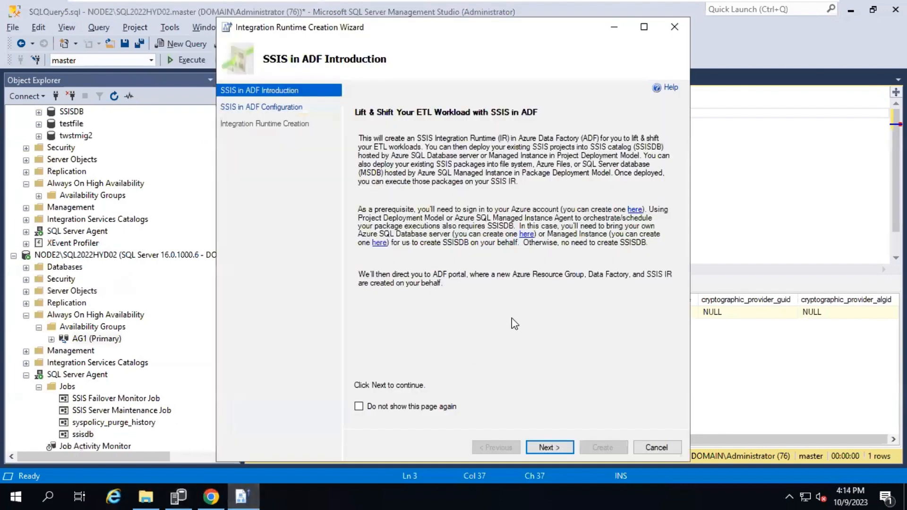
click(658, 447)
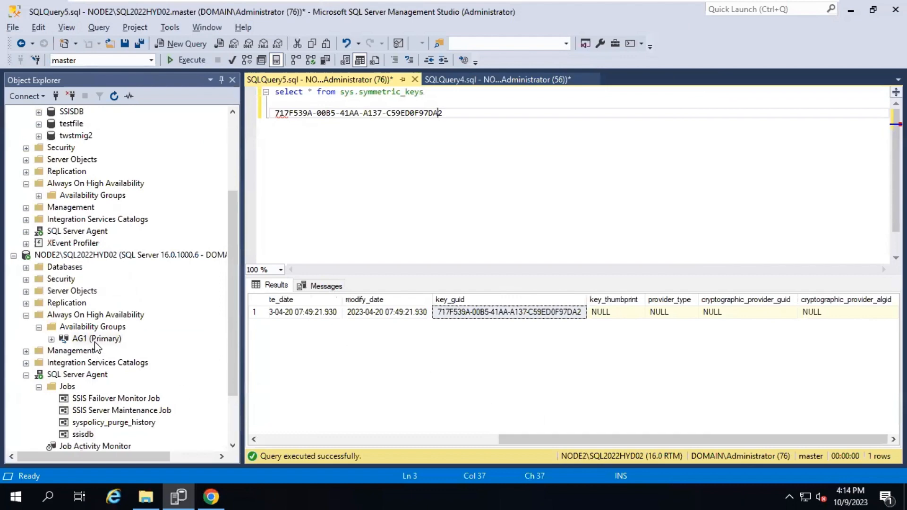
scroll(94, 342, down, 2)
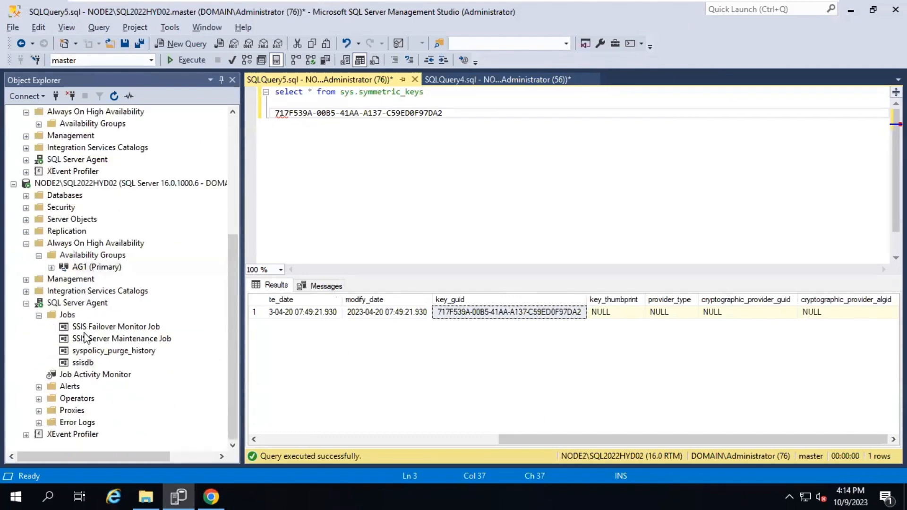
right_click(82, 363)
click(120, 342)
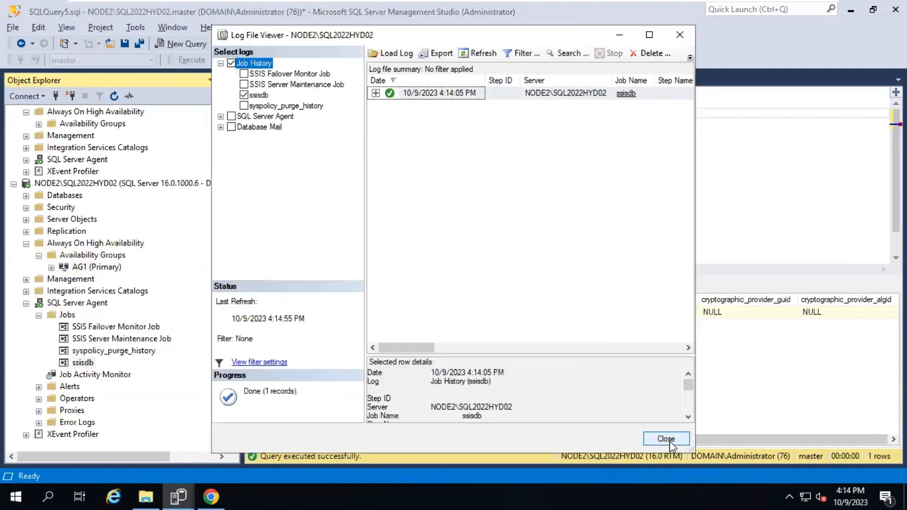
click(670, 444)
Expand AG1 (Primary) > Availability Databases in Object Explorer to reveal SSISDB
double_click(79, 267)
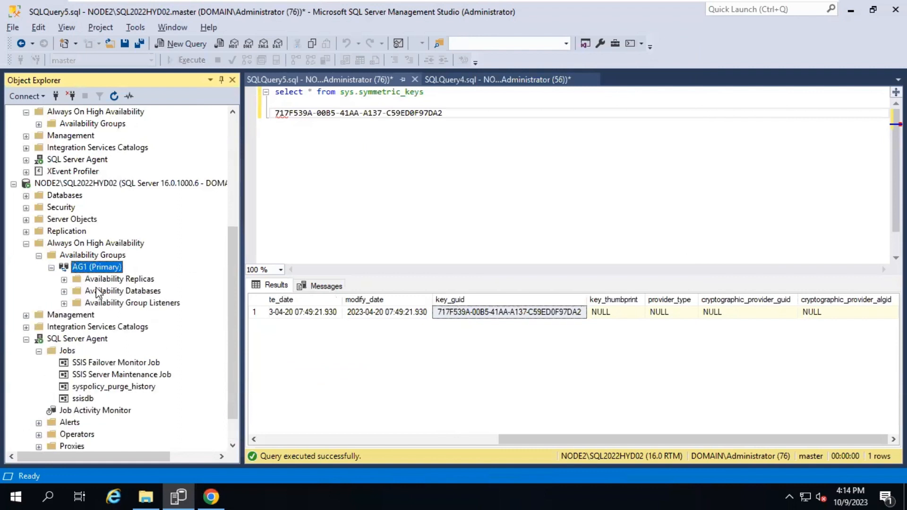
double_click(98, 294)
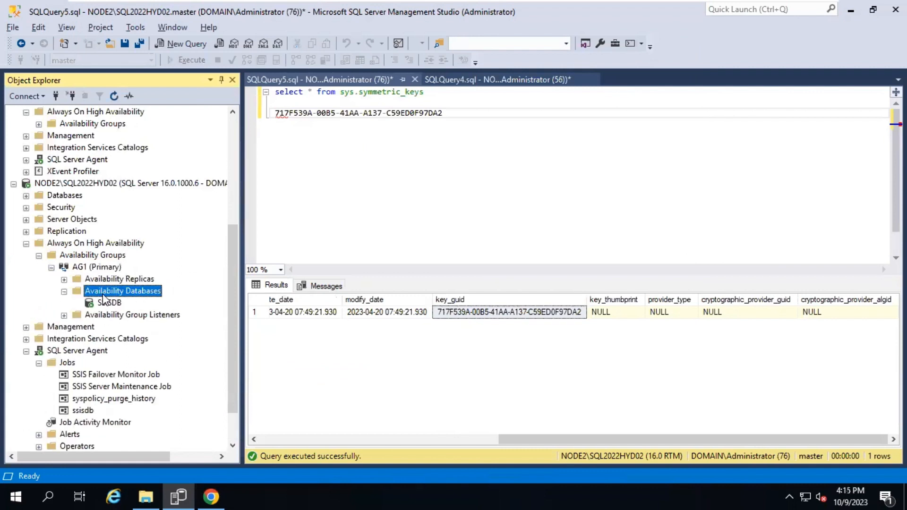
double_click(79, 339)
Start a project deployment into SSISDB Projects using the node2deployment.ispac file
right_click(92, 377)
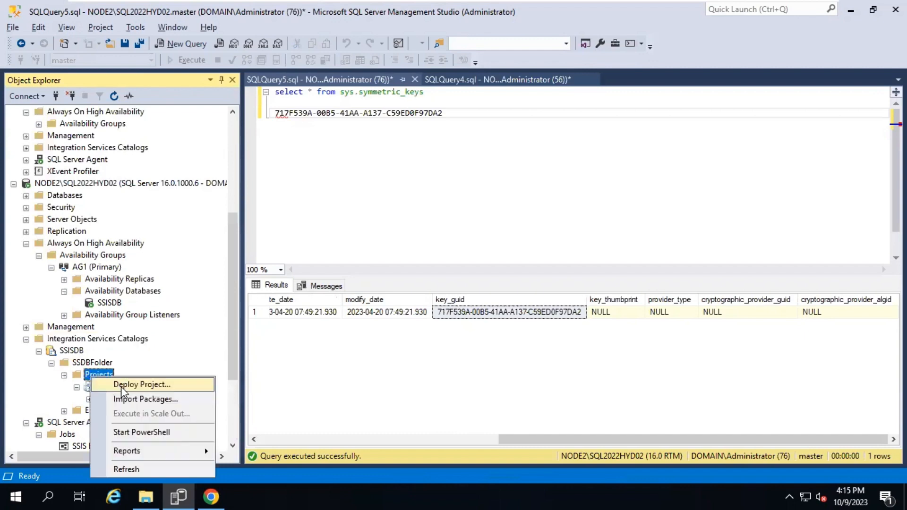
click(344, 416)
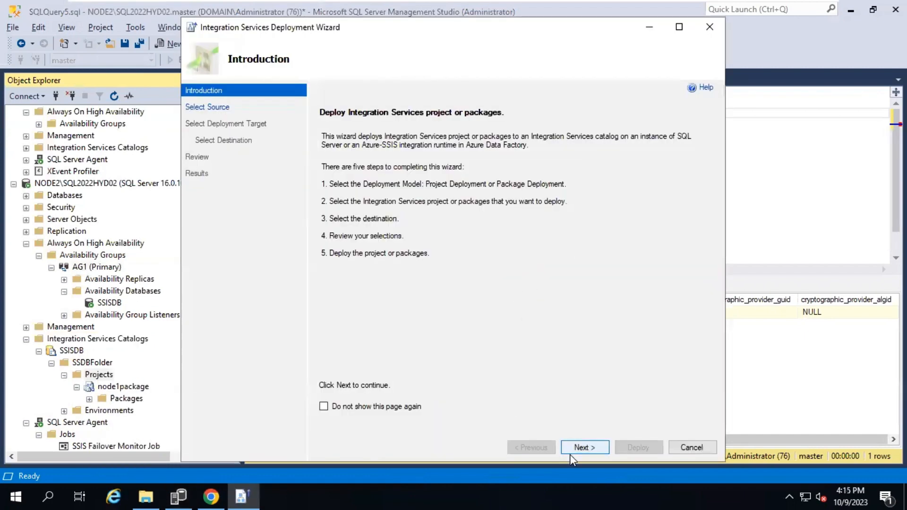
click(572, 449)
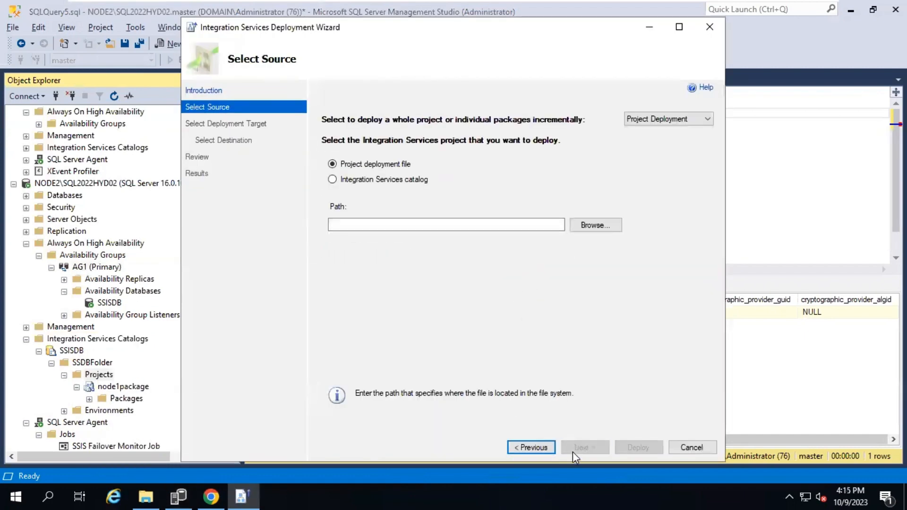
click(596, 227)
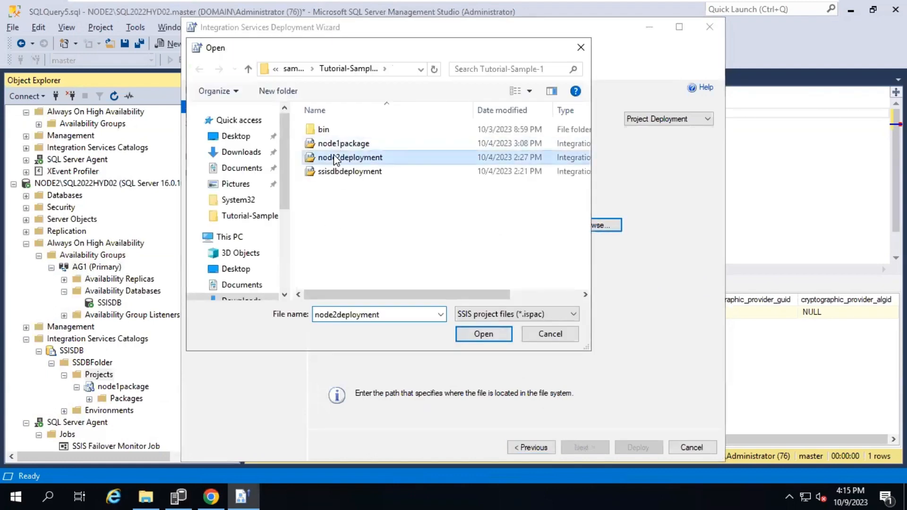
double_click(350, 157)
click(580, 447)
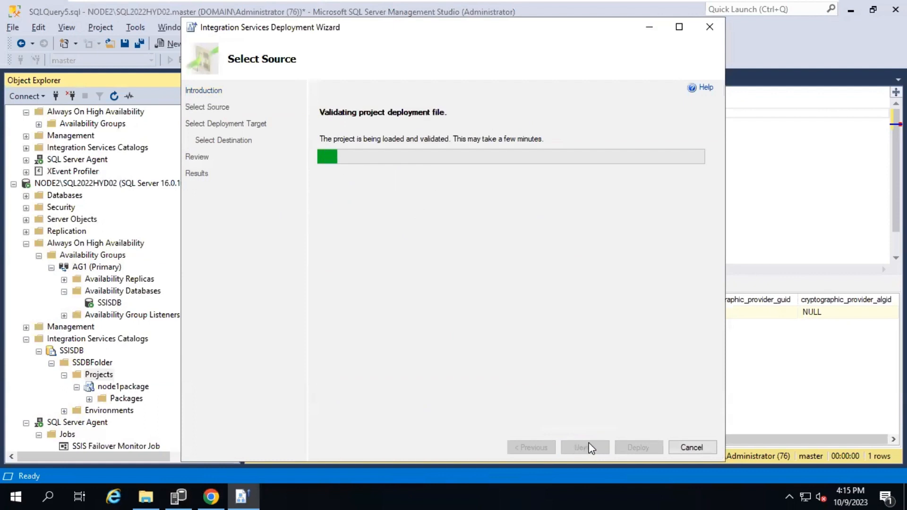
click(590, 448)
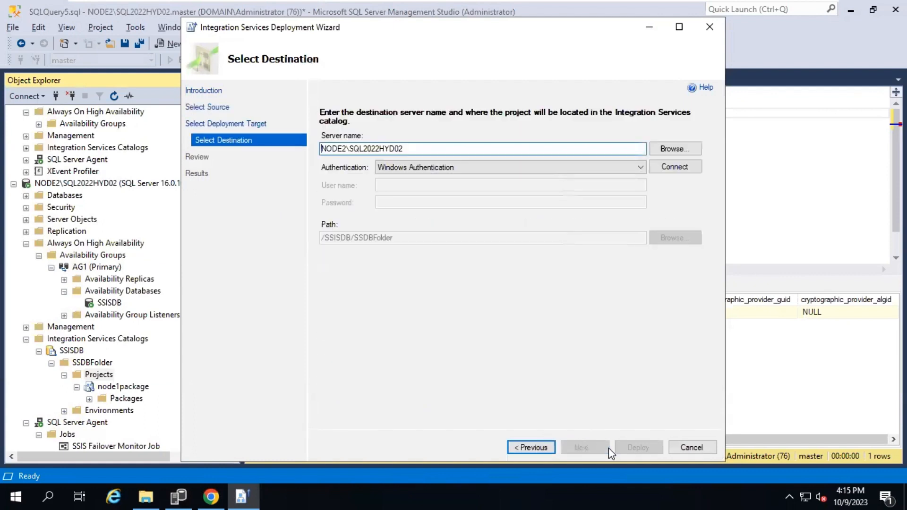
Deploy to NODE2's /SSISDB/SSDBFolder/node2deployment and confirm it fails with master key error 15581
click(676, 166)
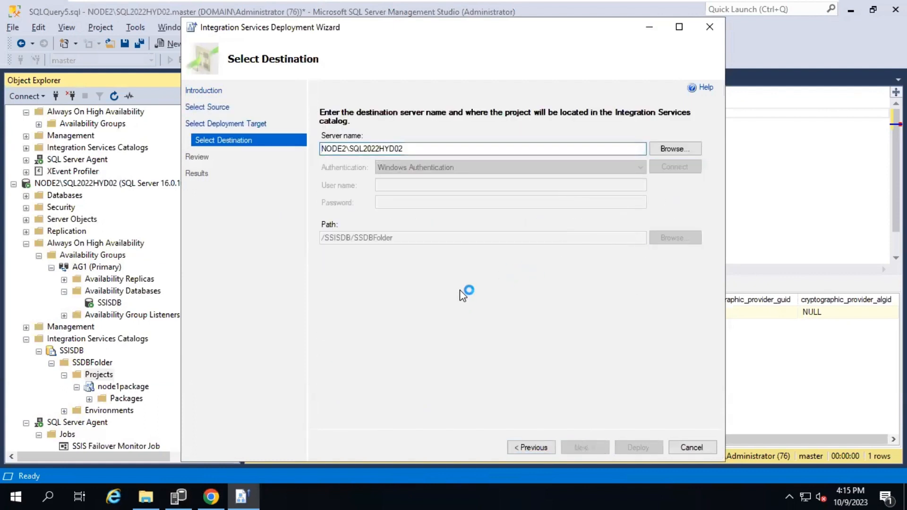
click(594, 448)
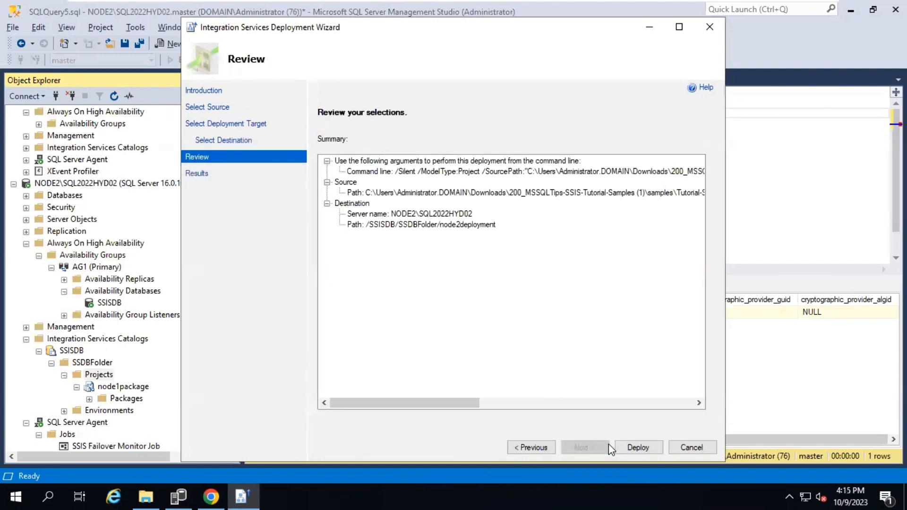
click(633, 447)
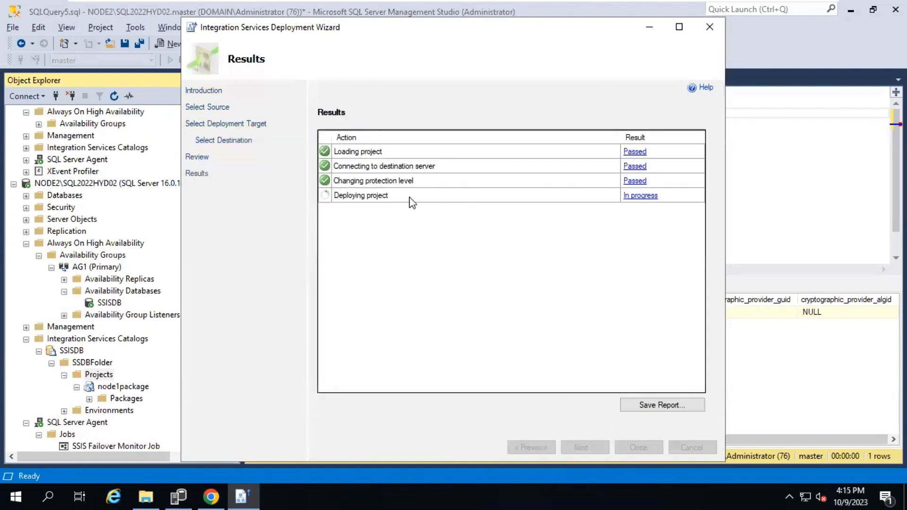
click(633, 196)
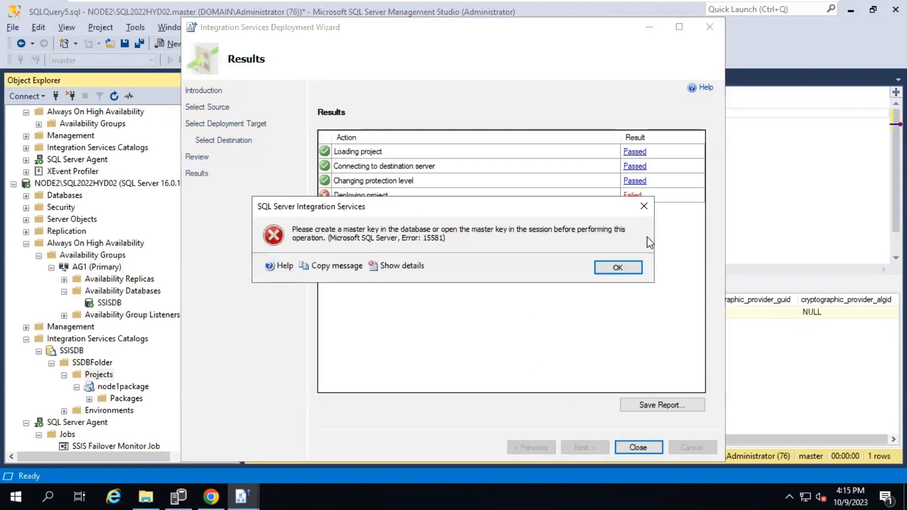
click(614, 273)
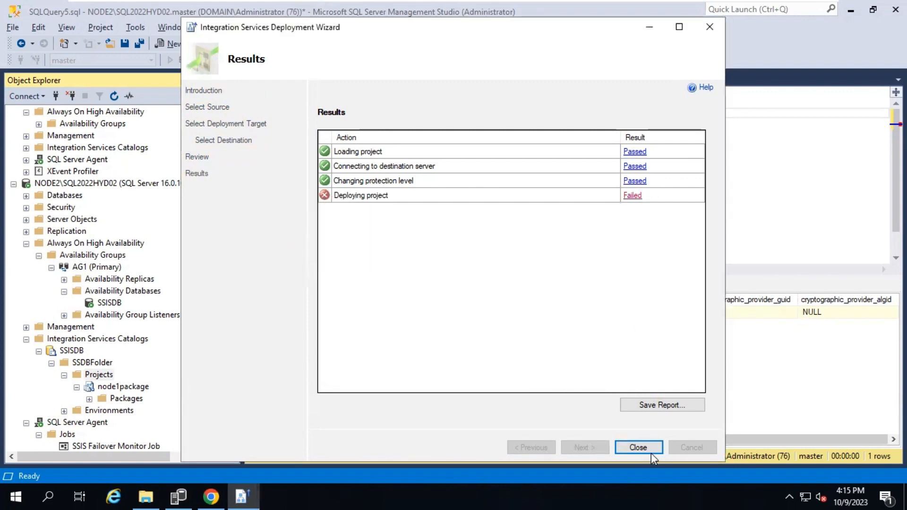
click(651, 450)
click(524, 219)
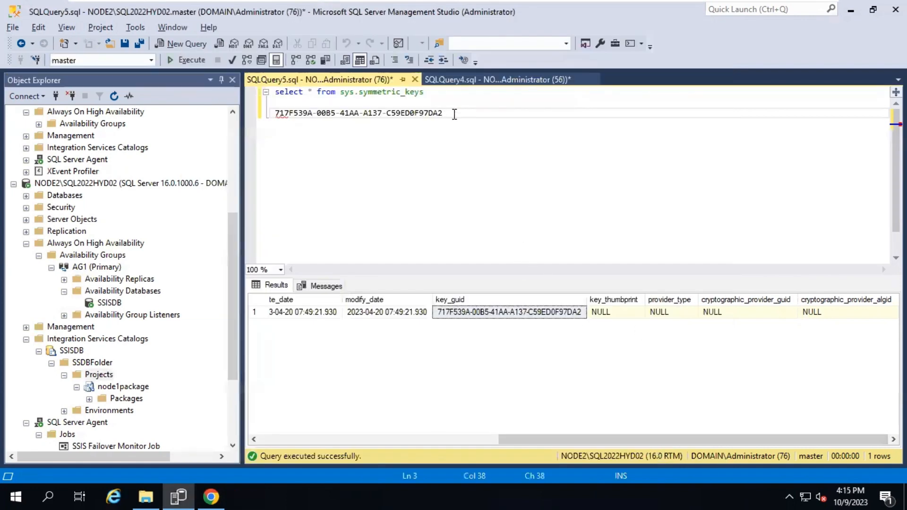
drag(443, 92, 230, 56)
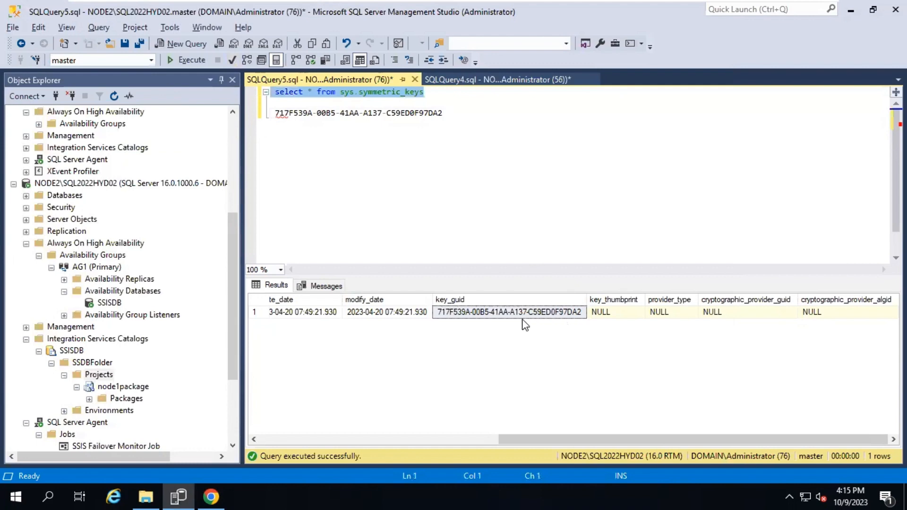
click(450, 79)
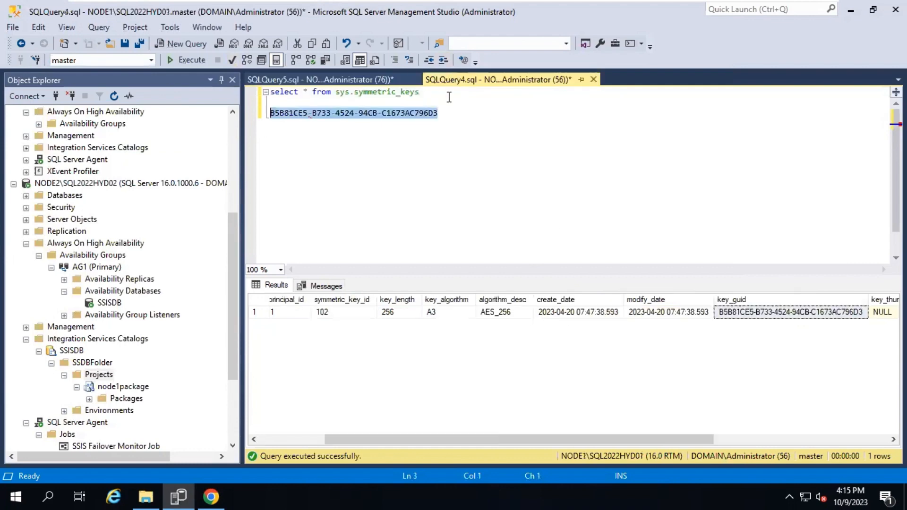
click(440, 99)
click(373, 80)
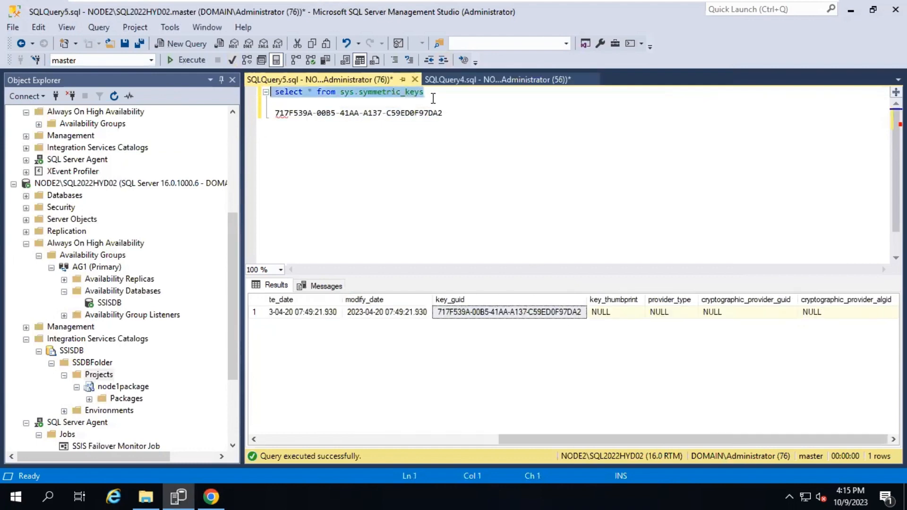
drag(432, 93, 355, 92)
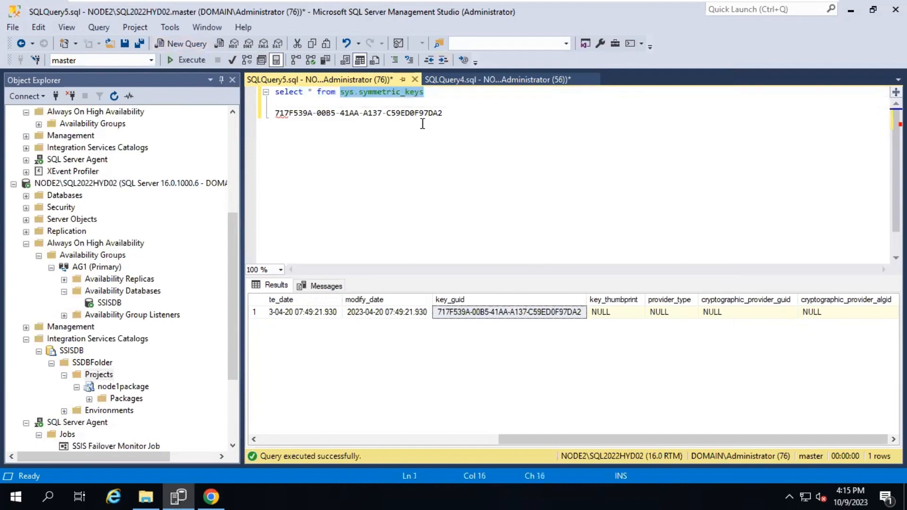
click(441, 102)
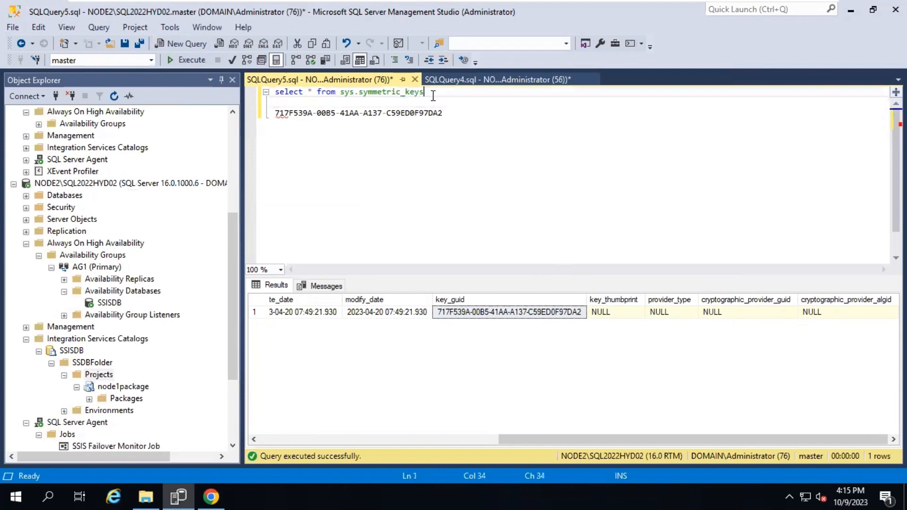
drag(432, 91, 273, 80)
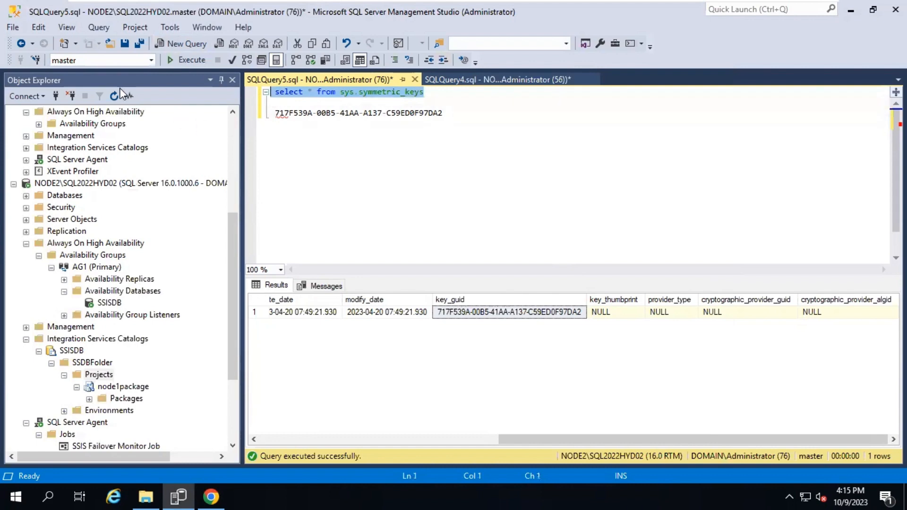
key(alt+Tab)
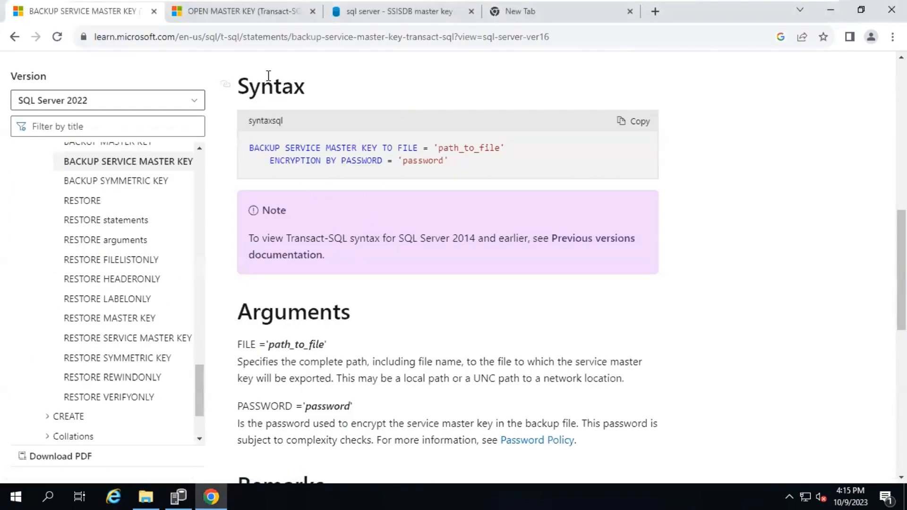
drag(471, 171, 256, 149)
key(ctrl+c)
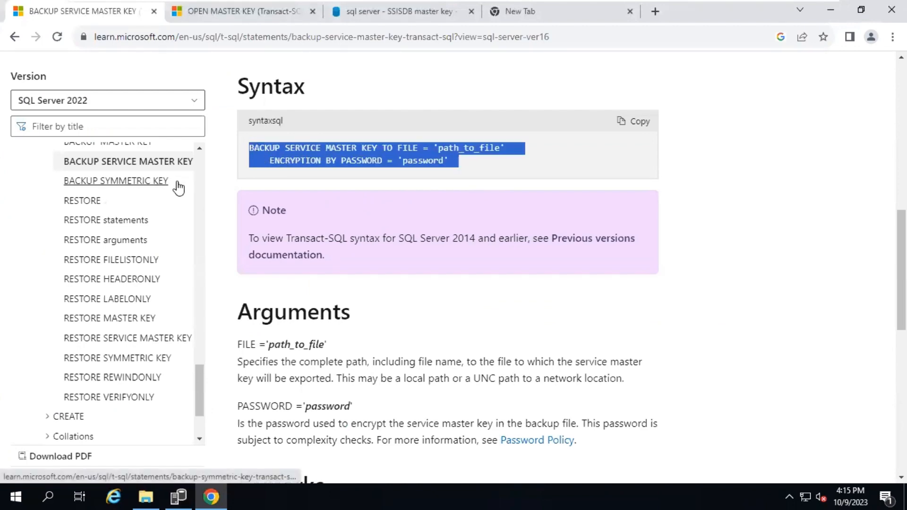
key(alt+Tab)
click(491, 136)
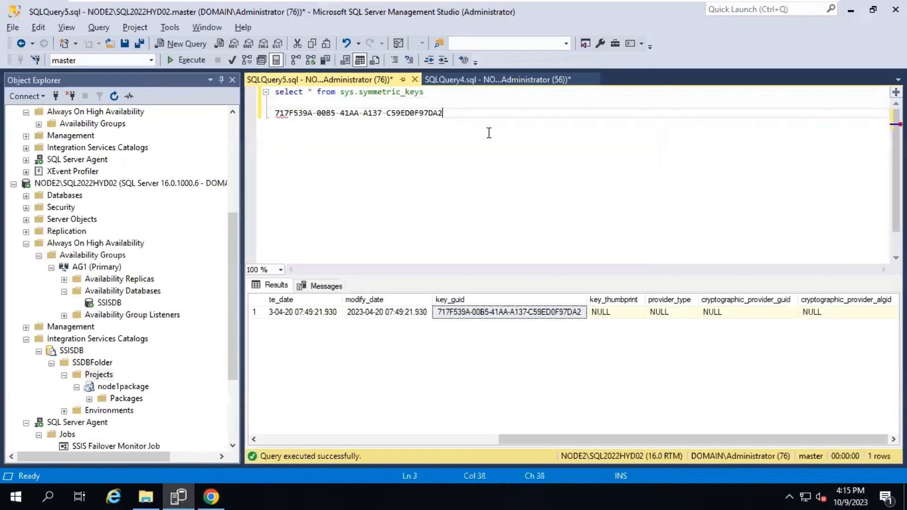
Paste the BACKUP SERVICE MASTER KEY syntax with file path C:\ssisdb_backup and a backup password
key(ctrl+v)
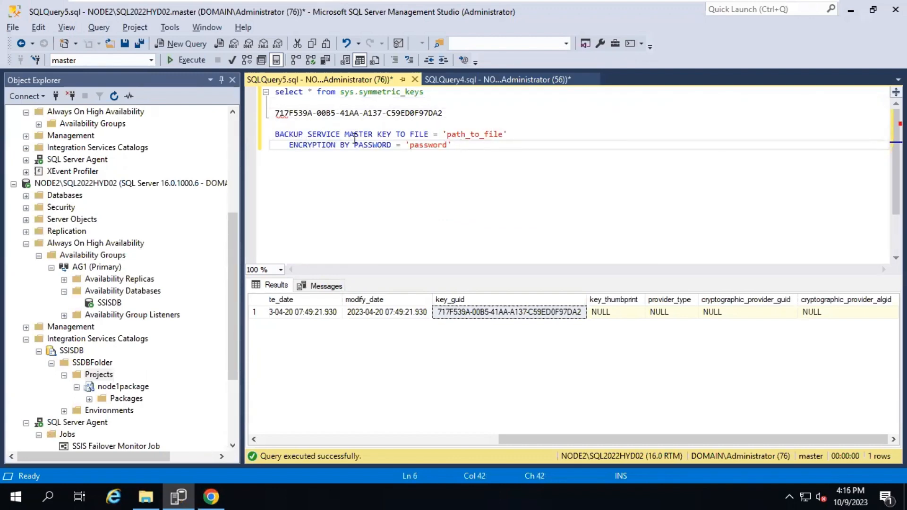
double_click(450, 136)
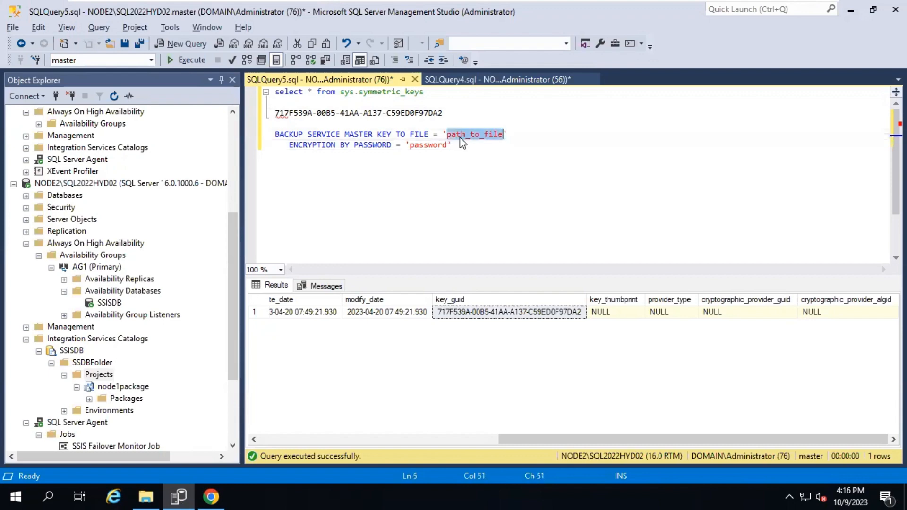
text(C:\ssisdb)
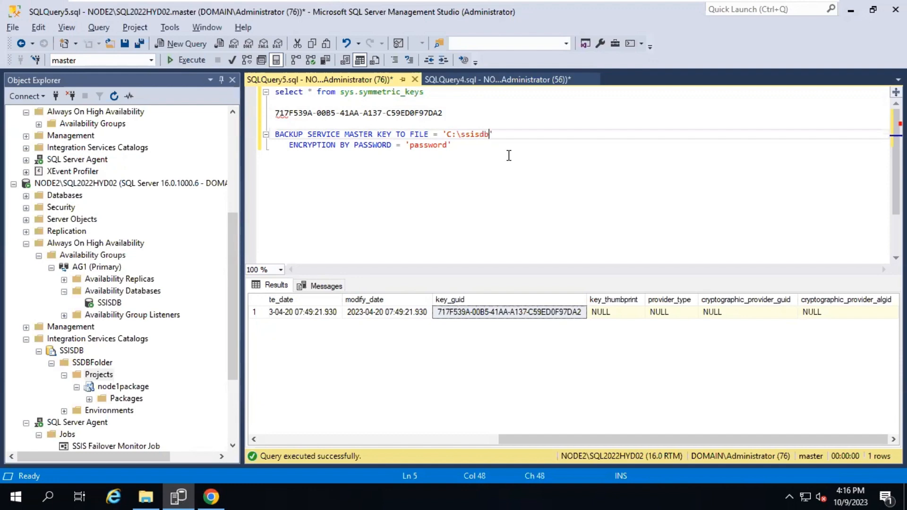
text(_backup)
double_click(431, 145)
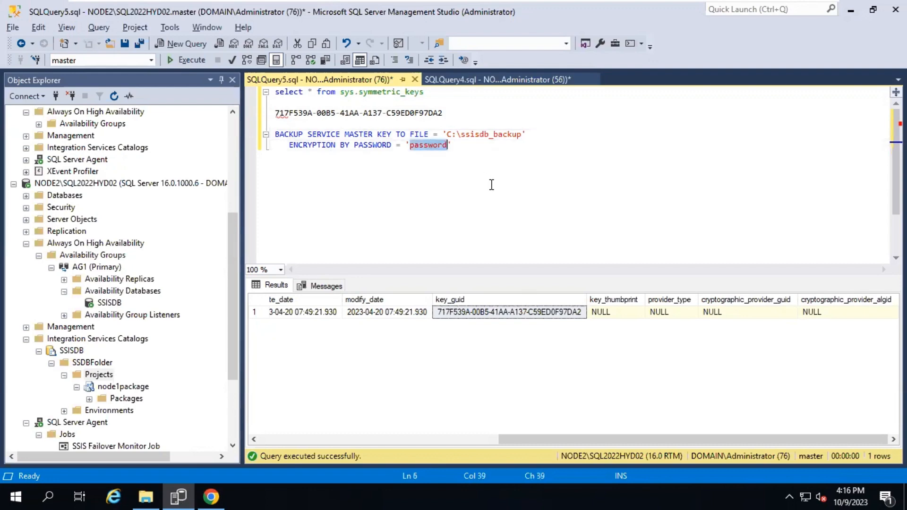
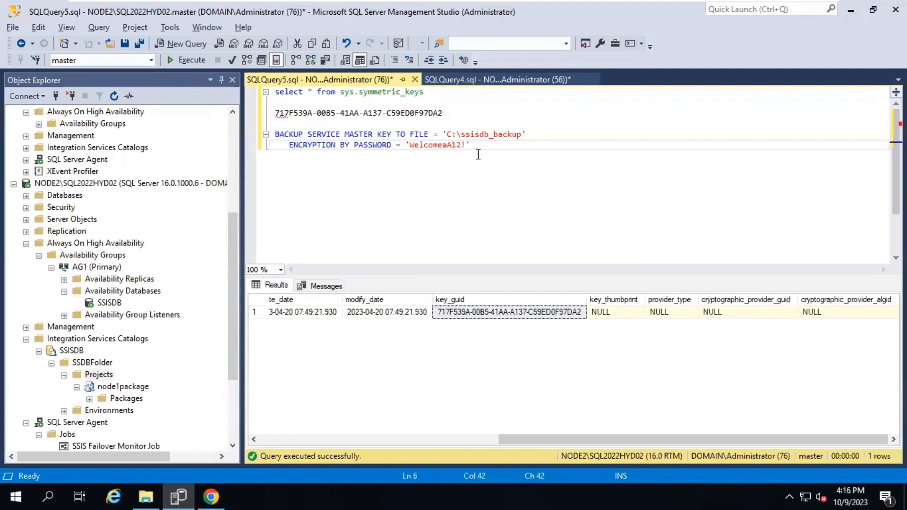
Execute the two-line backup statement on NODE2 and copy it
drag(480, 145, 336, 127)
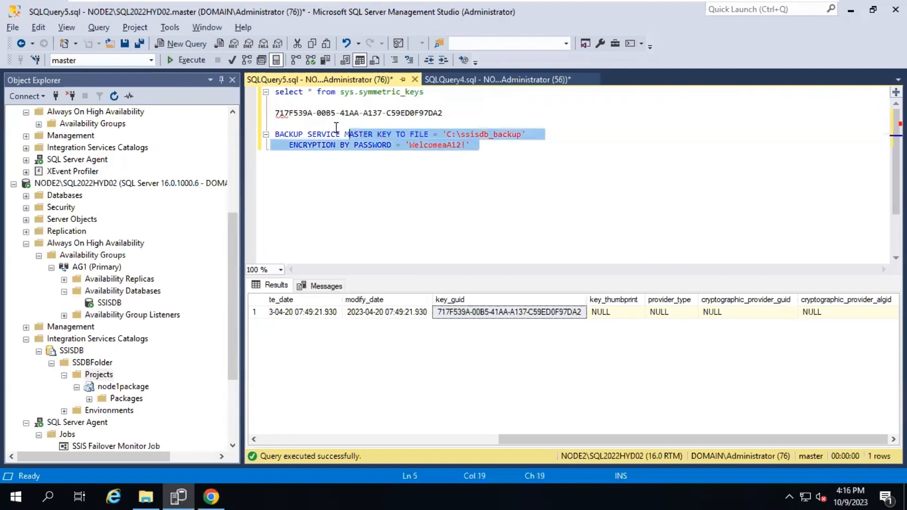
click(468, 170)
drag(478, 156, 258, 133)
key(ctrl+c)
click(193, 61)
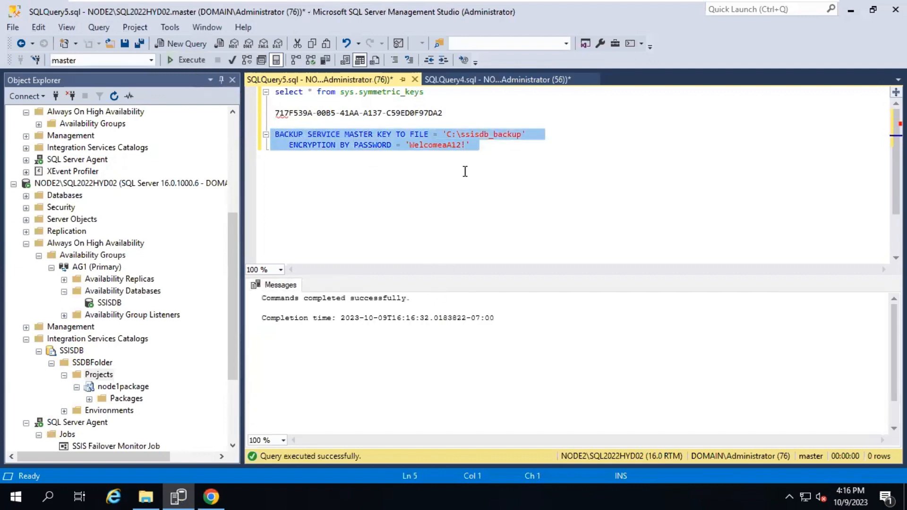
click(503, 153)
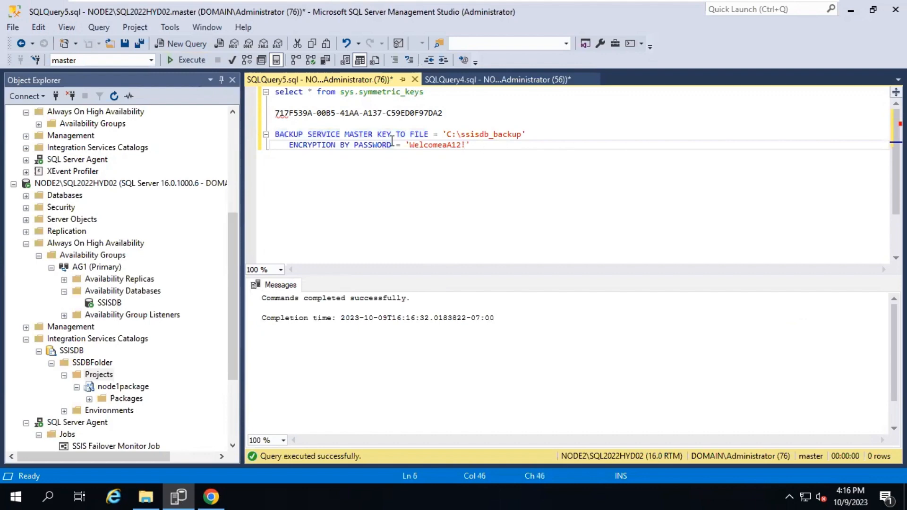
shift+click(273, 137)
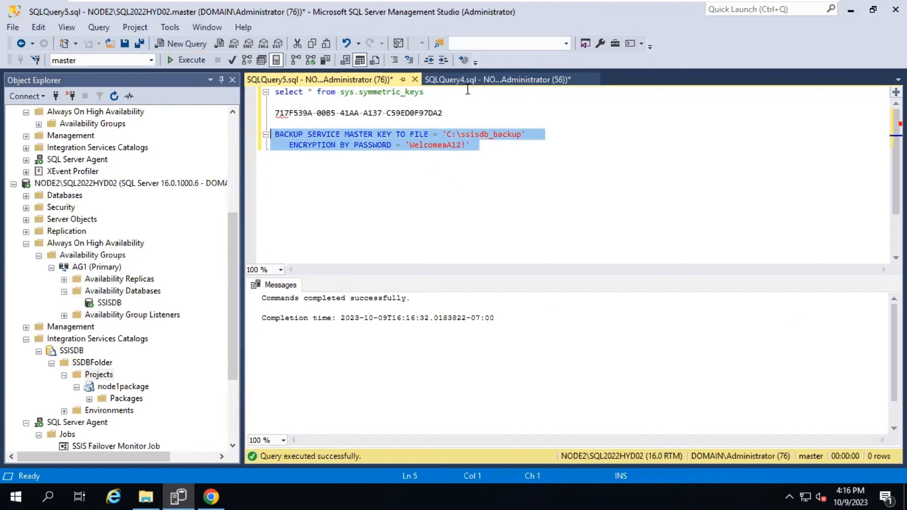
click(468, 84)
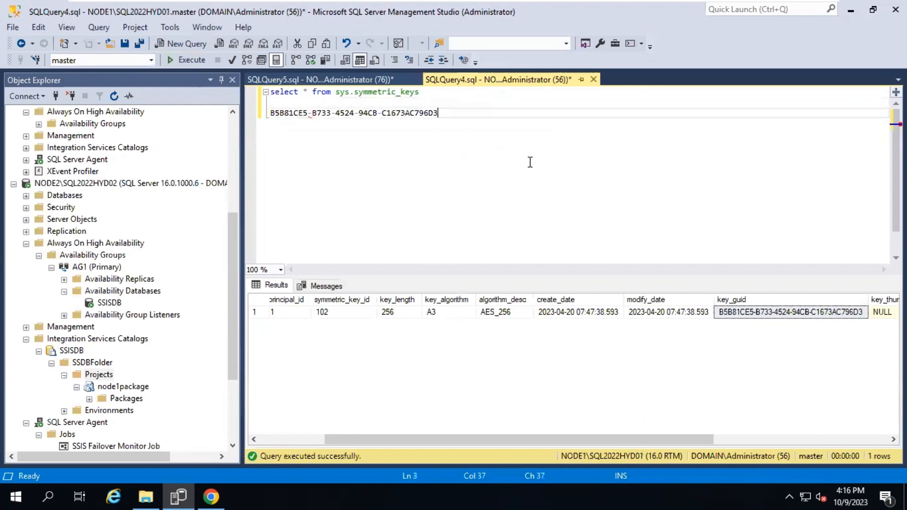
Replace NODE1's query with the backup statement, change the file to C:\ssisdb_backup_node1, and execute it
key(ctrl+a)
key(ctrl+v)
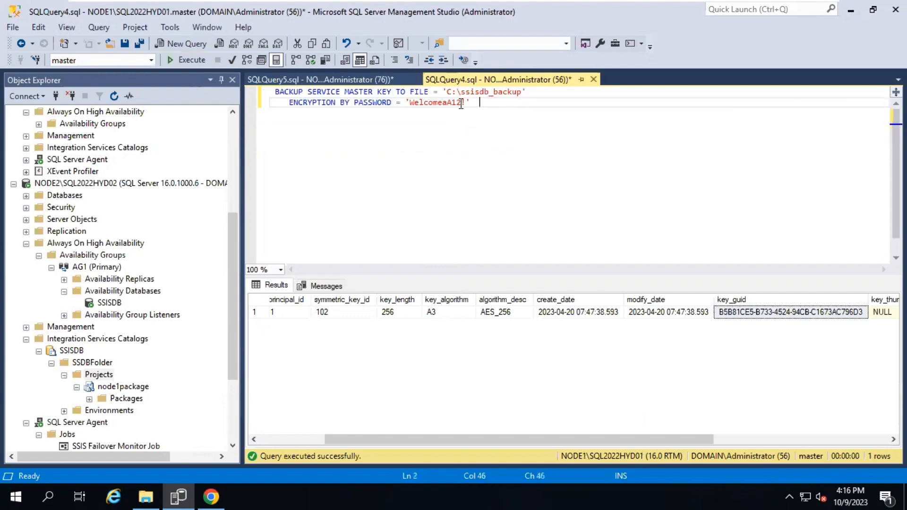
click(523, 93)
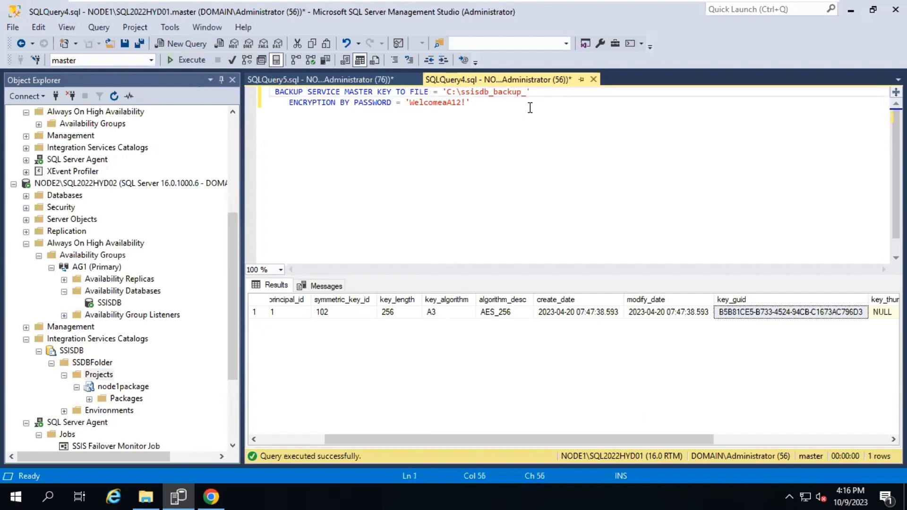
text(_node1)
drag(530, 106, 214, 67)
click(189, 62)
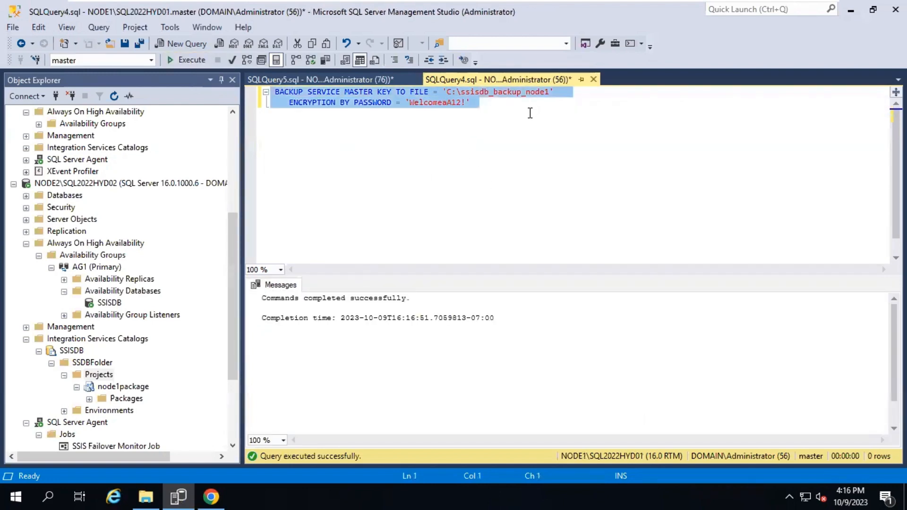
click(288, 81)
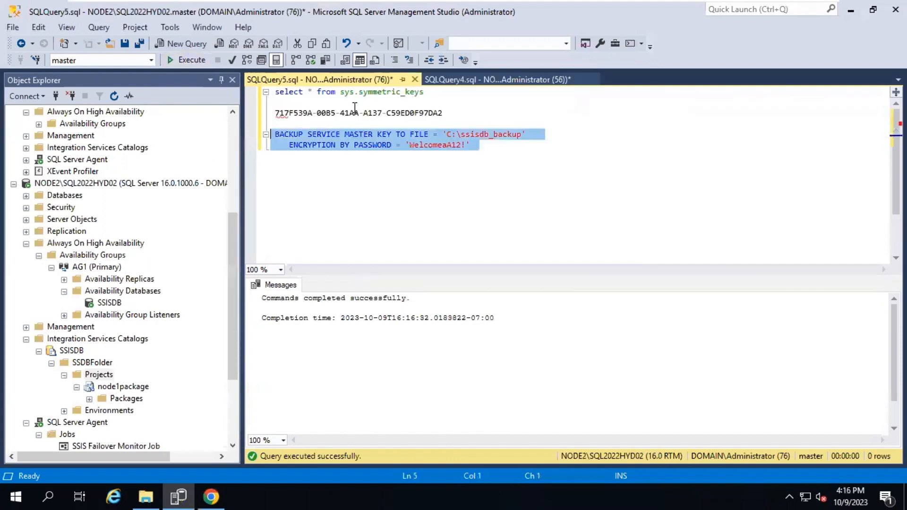
click(485, 160)
click(495, 80)
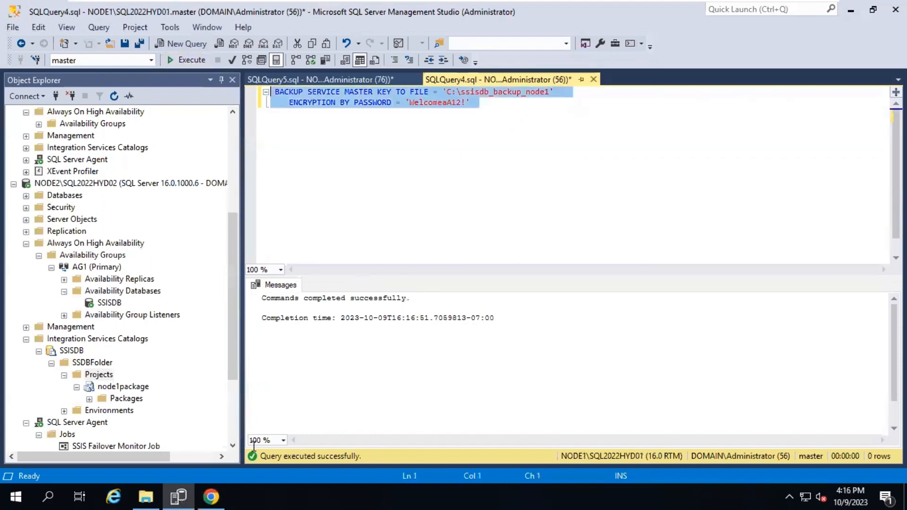
Confirm the 1 KB ssisdb_backup_node1 file exists on Local Disk (C:) in File Explorer
mouse_move(146, 497)
click(165, 438)
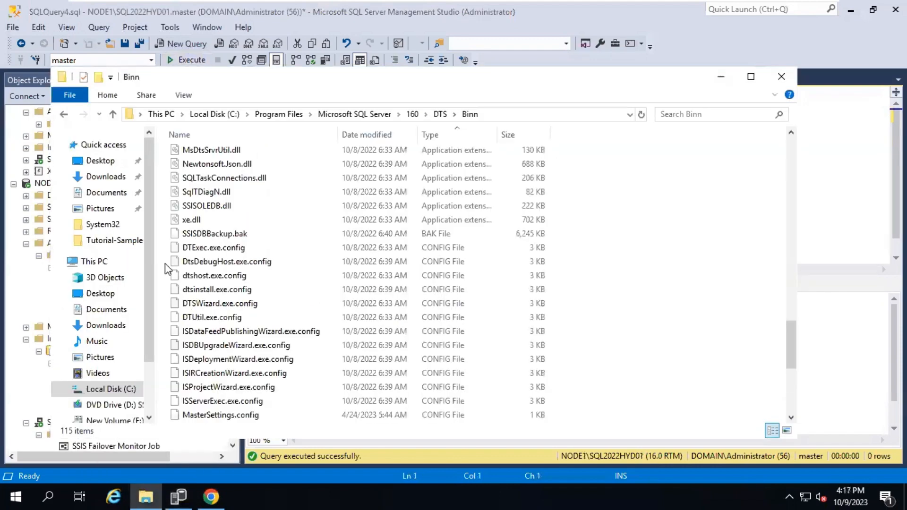
click(92, 262)
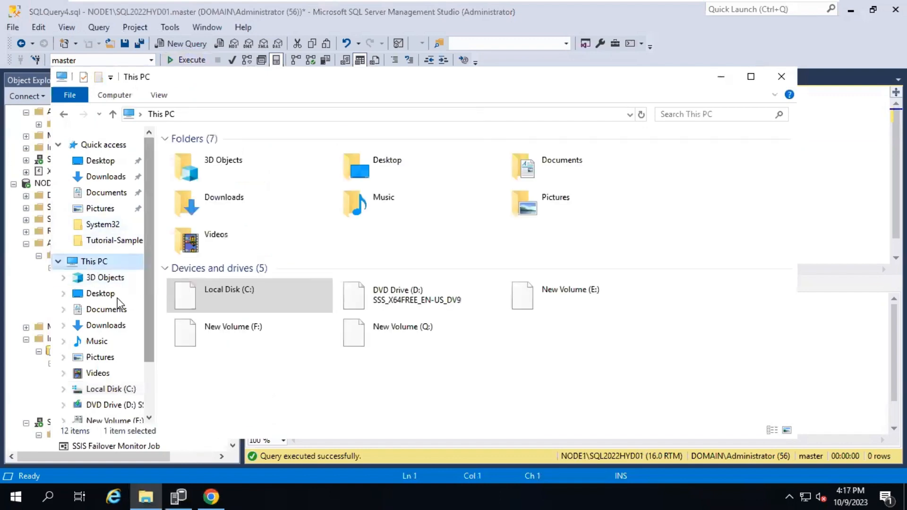
click(106, 392)
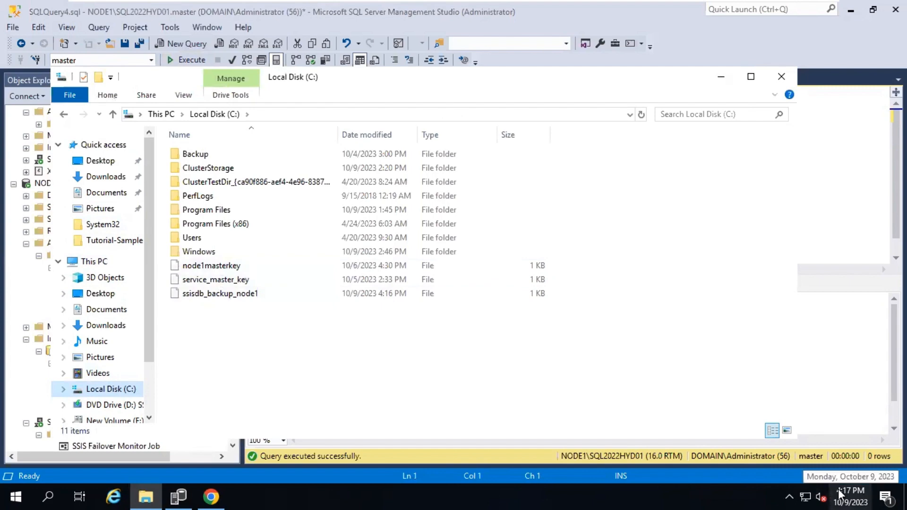
click(221, 296)
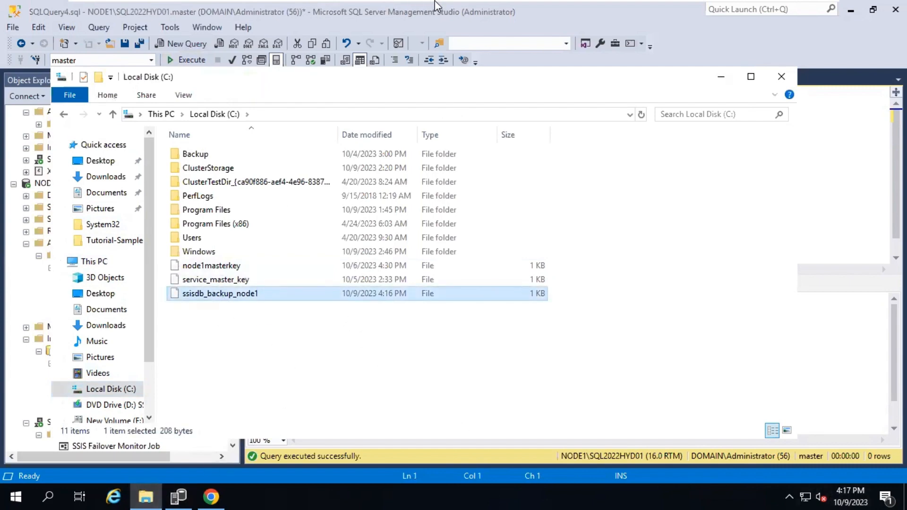
click(685, 10)
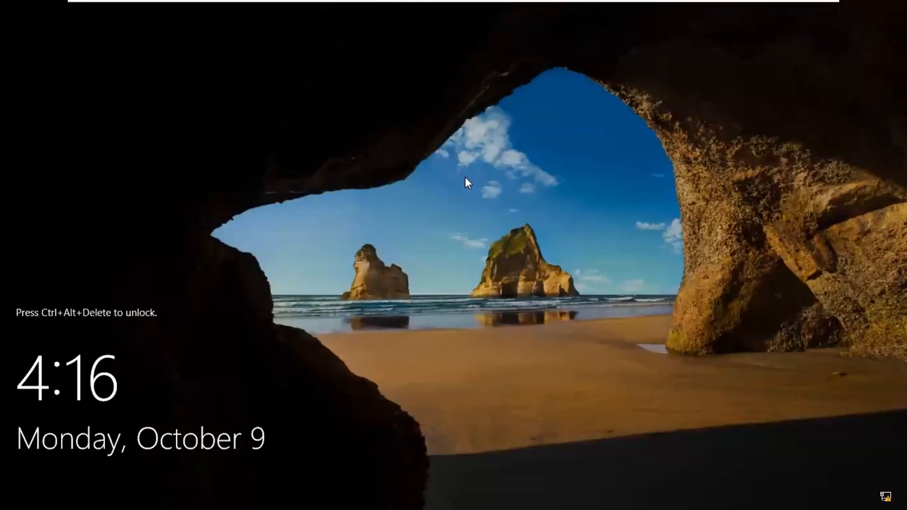
Sign in on Node2 and paste ssisdb_backup_node1 into its Local Disk (C:)
key(ctrl+alt+Delete)
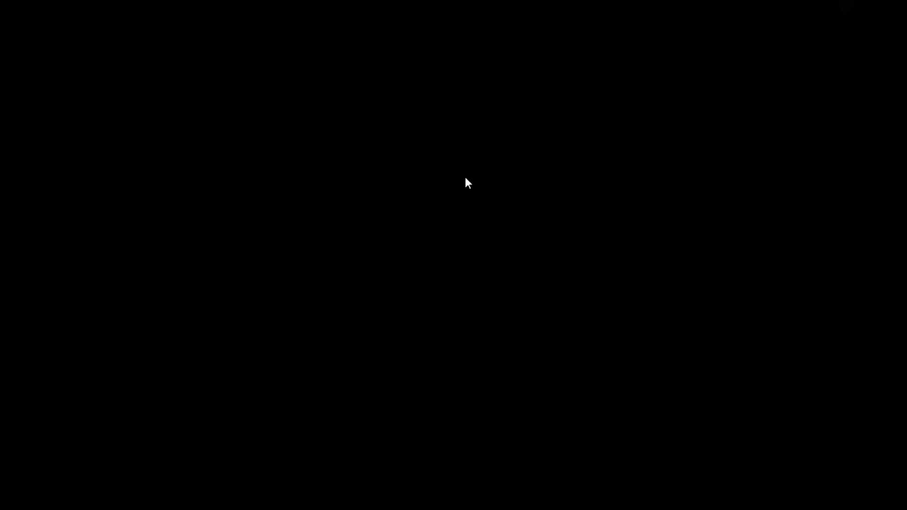
text(*****)
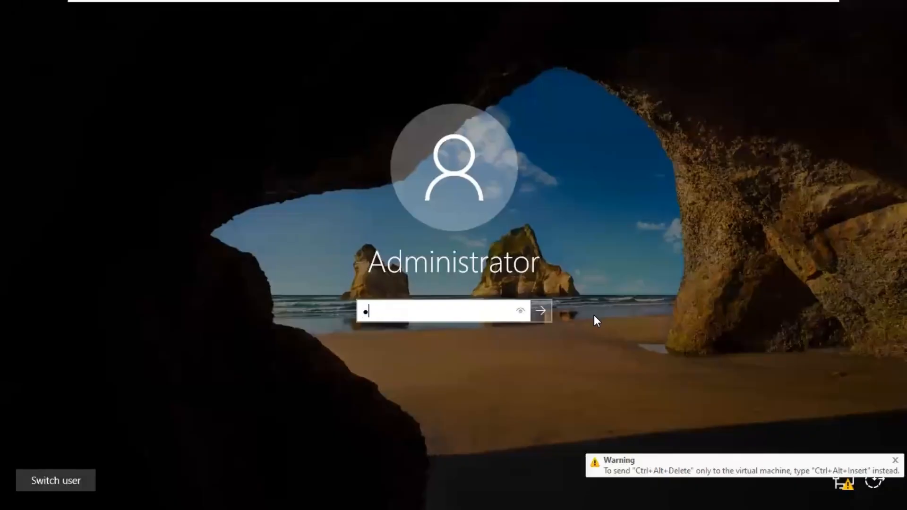
text(******)
key(Return)
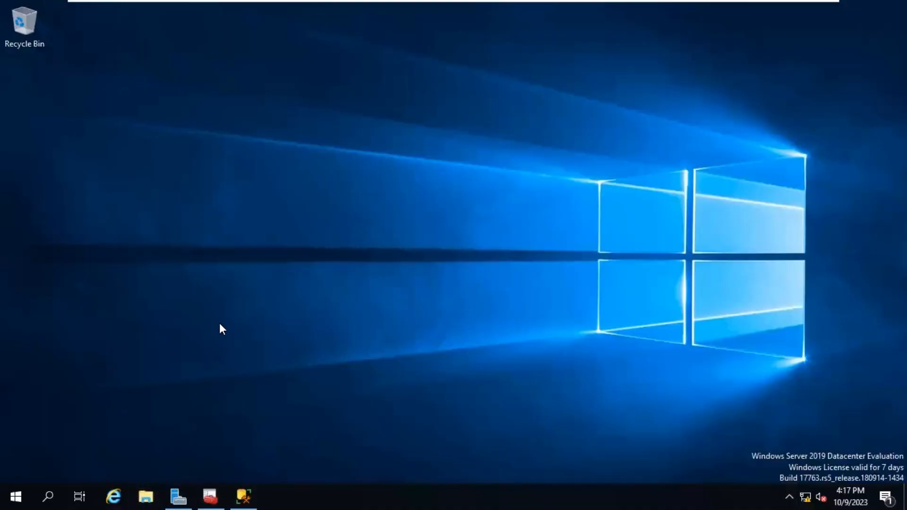
click(146, 495)
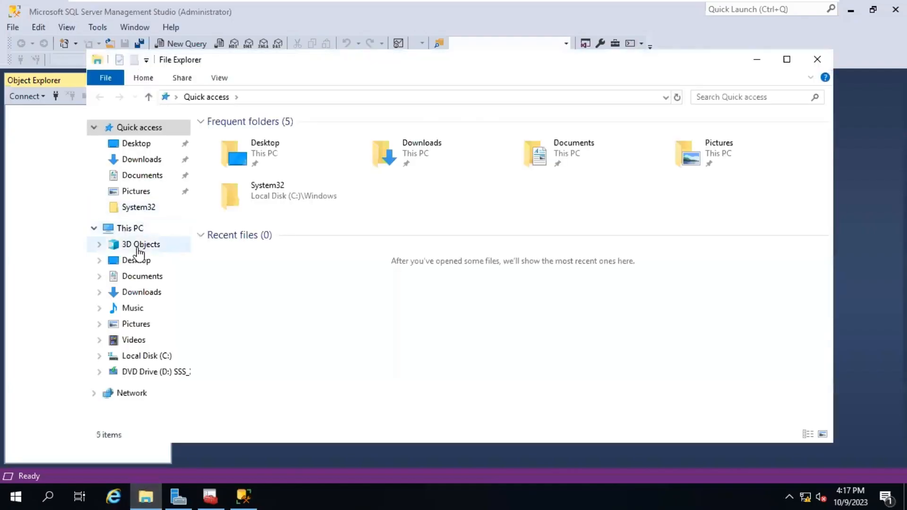
click(135, 230)
click(144, 358)
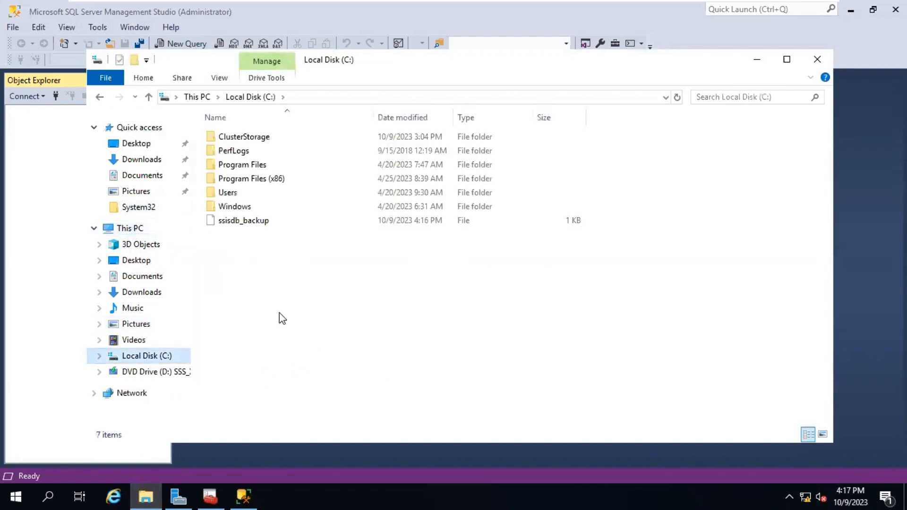
key(ctrl+v)
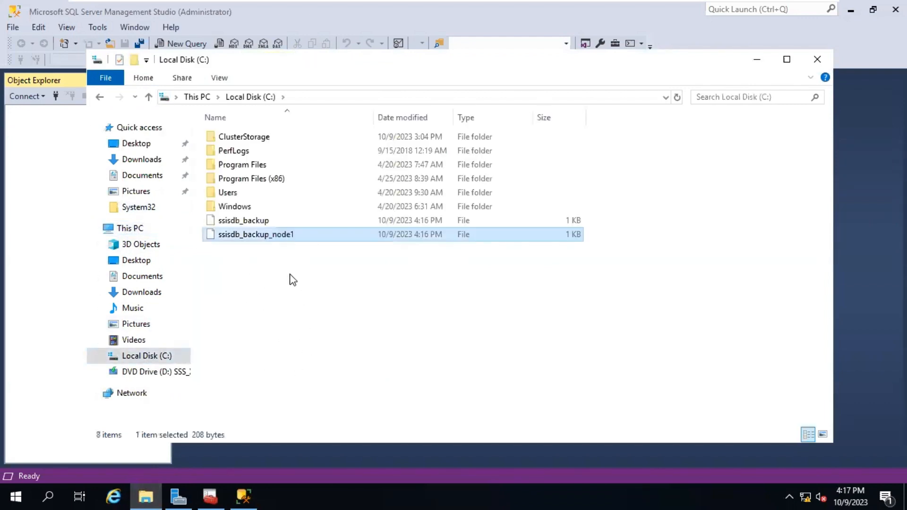
Cancel the Connect to Server prompt in Management Studio and return to Node1
key(alt+Tab)
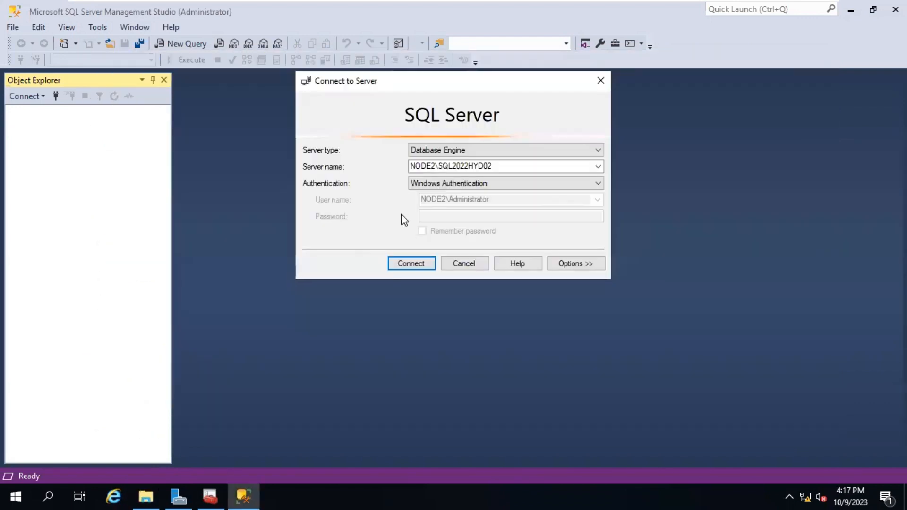
click(464, 264)
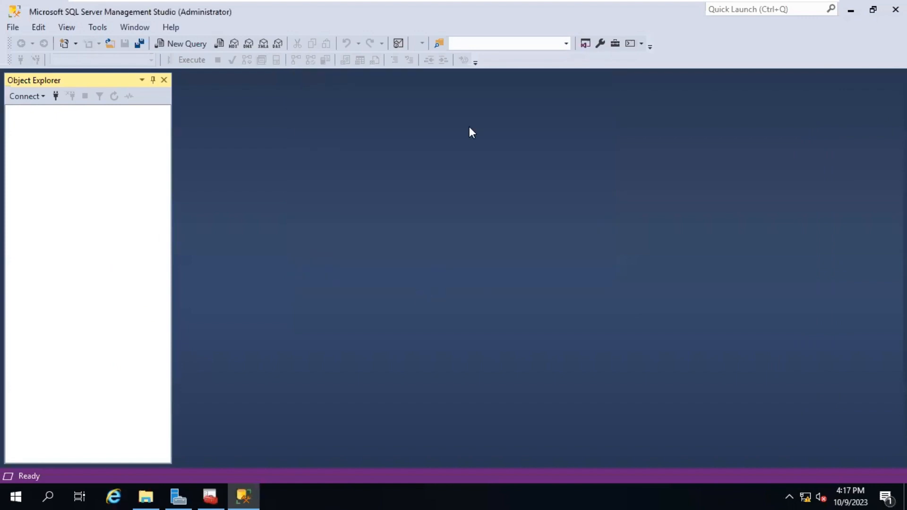
click(655, 9)
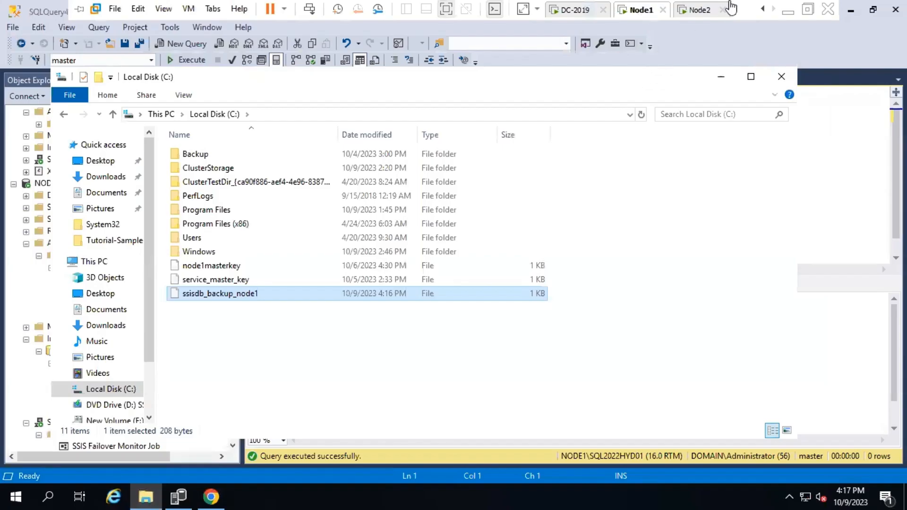
Copy the RESTORE SERVICE MASTER KEY syntax from Microsoft Learn below NODE2's backup statement
click(211, 495)
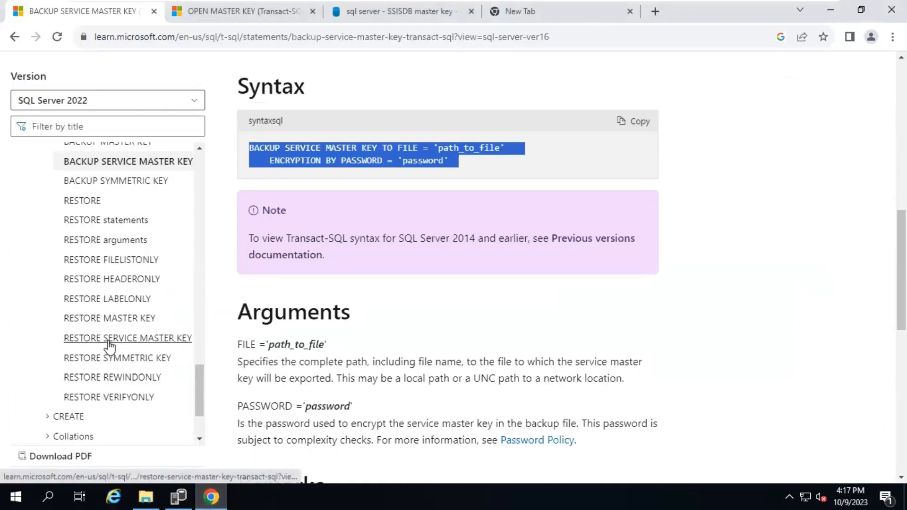
click(152, 340)
click(635, 131)
key(alt+Tab)
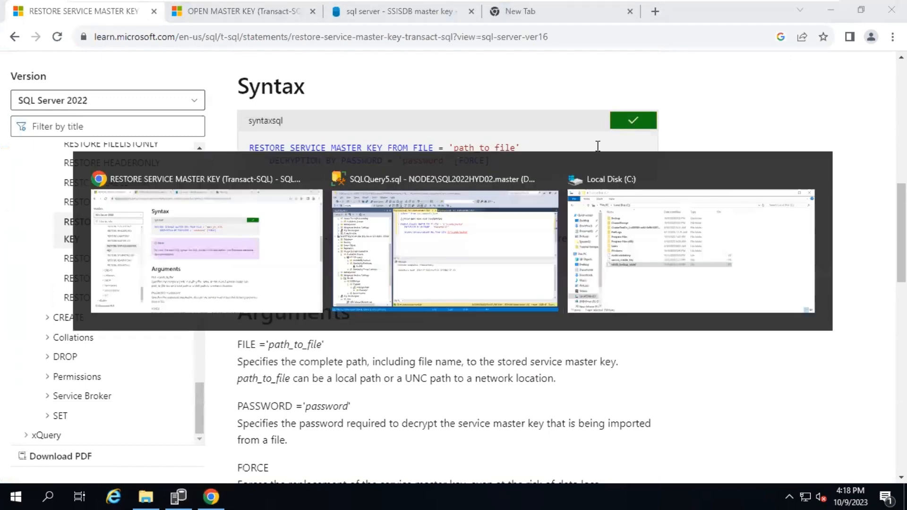
key(shift+Home)
key(ctrl+v)
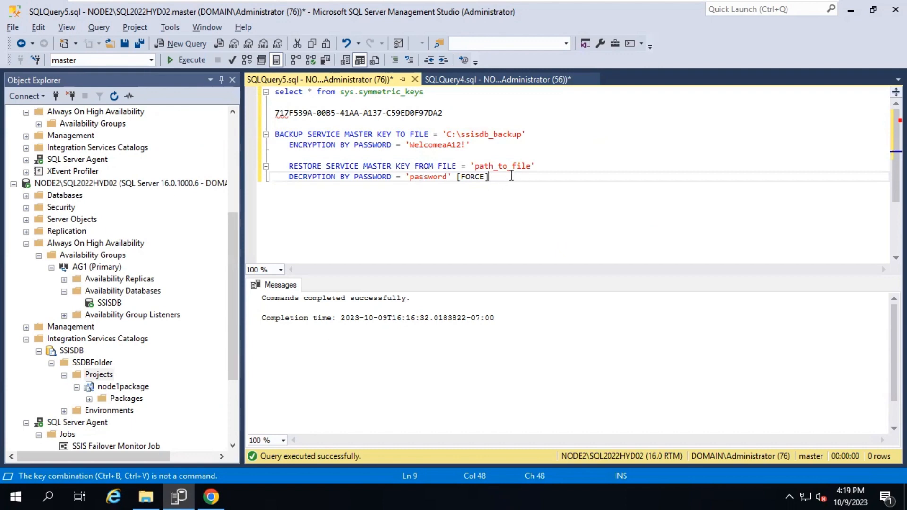
Set the restore file path to C:\ssisdb_backup_node1 and delete the [FORCE] placeholder
drag(445, 134, 519, 137)
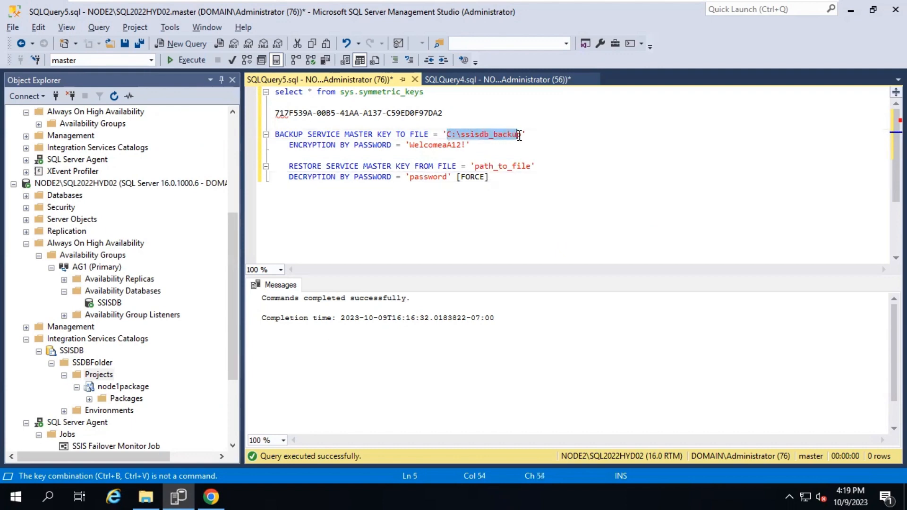
click(446, 84)
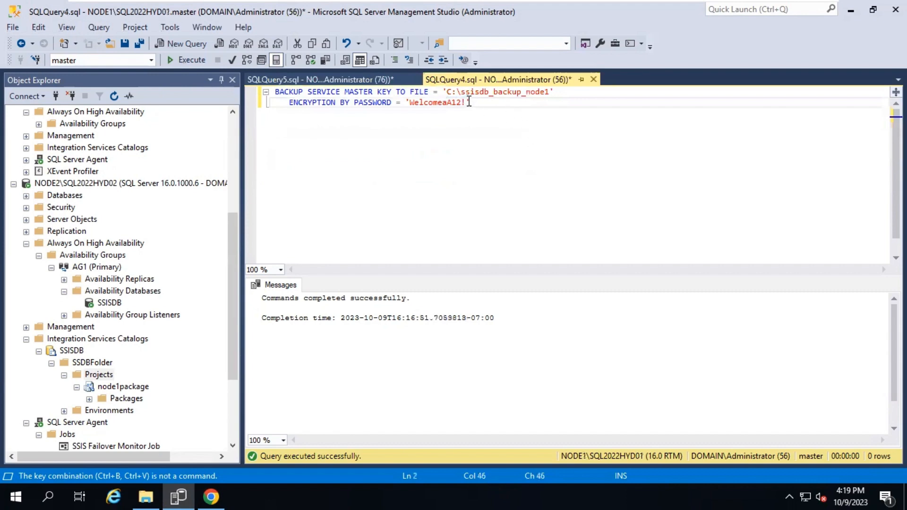
drag(447, 91, 551, 91)
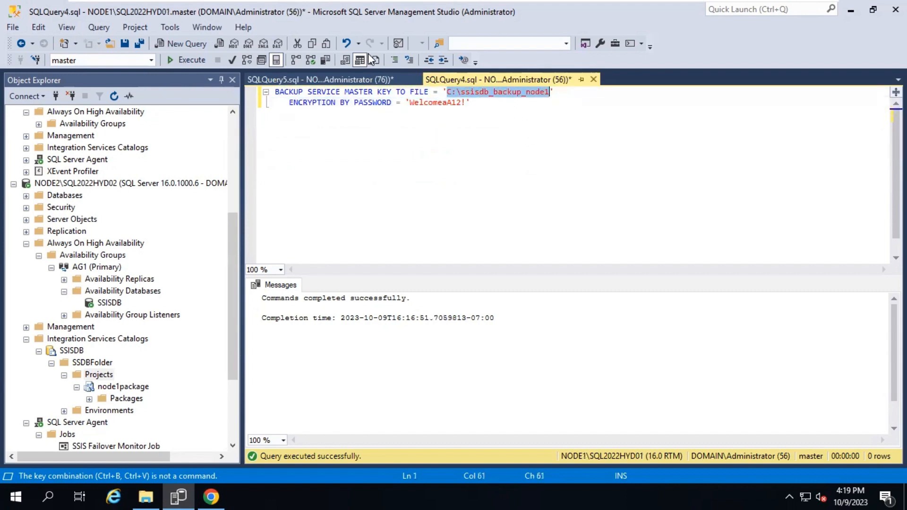
click(363, 75)
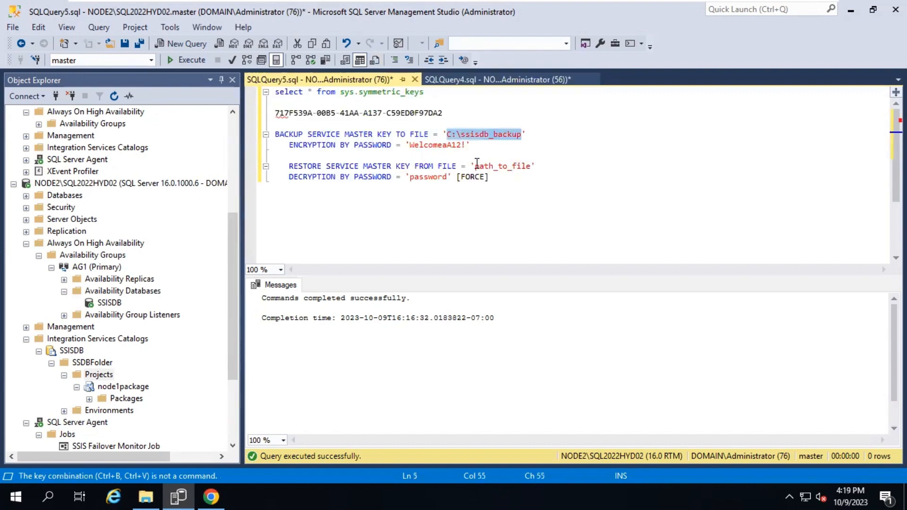
drag(476, 166, 530, 166)
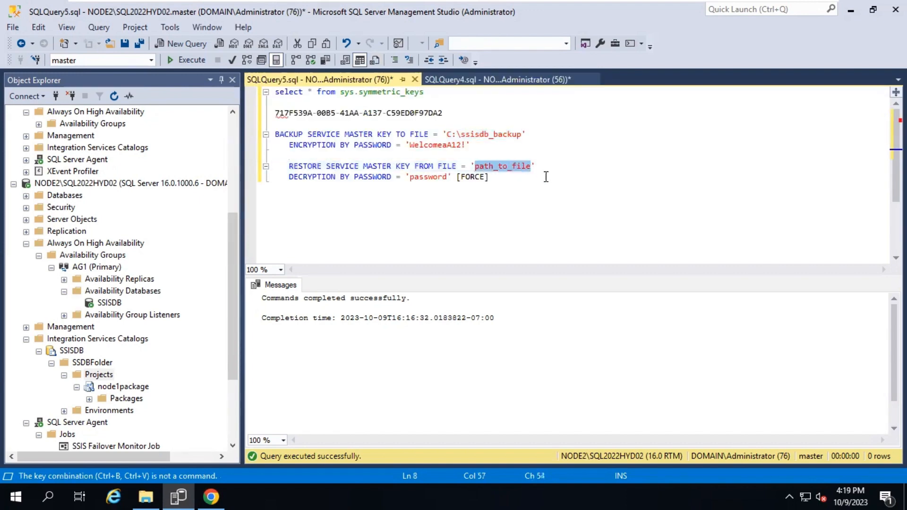
key(ctrl+v)
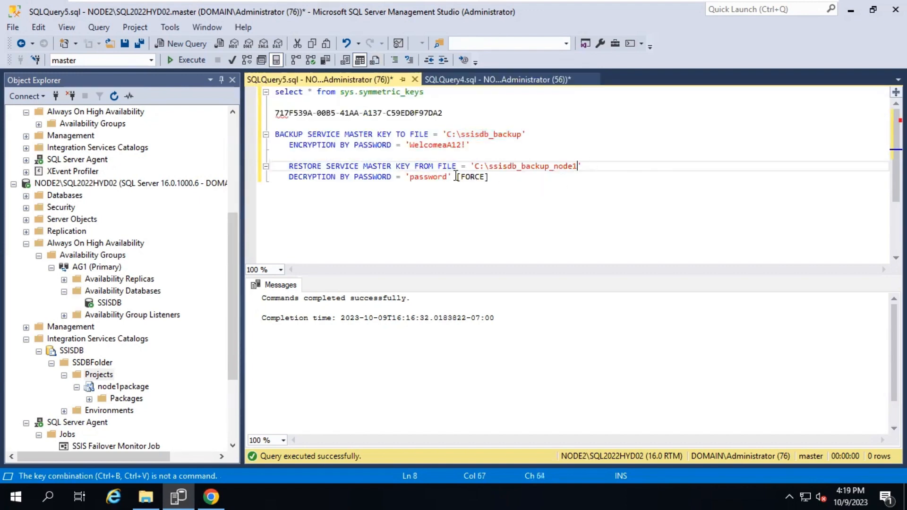
drag(456, 176, 514, 181)
key(Delete)
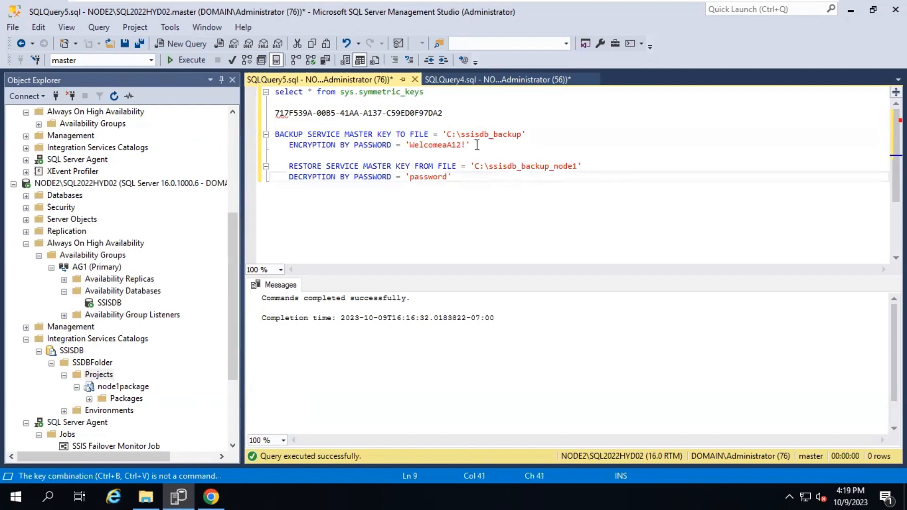
Replace the restore's decryption password placeholder with the node1 backup's password
double_click(441, 145)
click(481, 81)
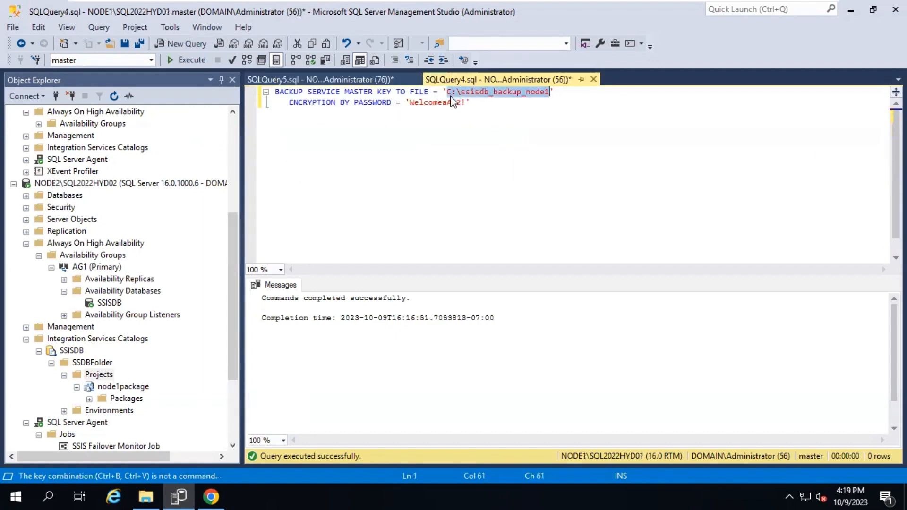
drag(409, 102, 466, 103)
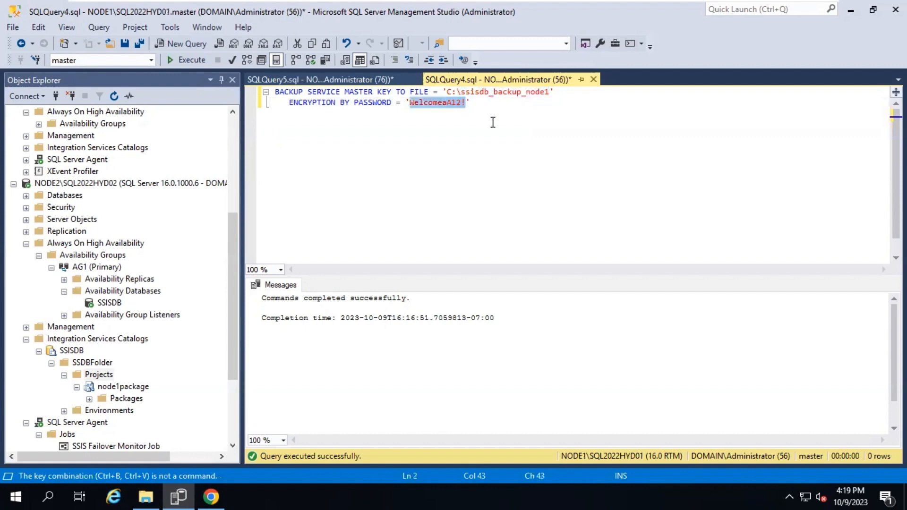
click(383, 78)
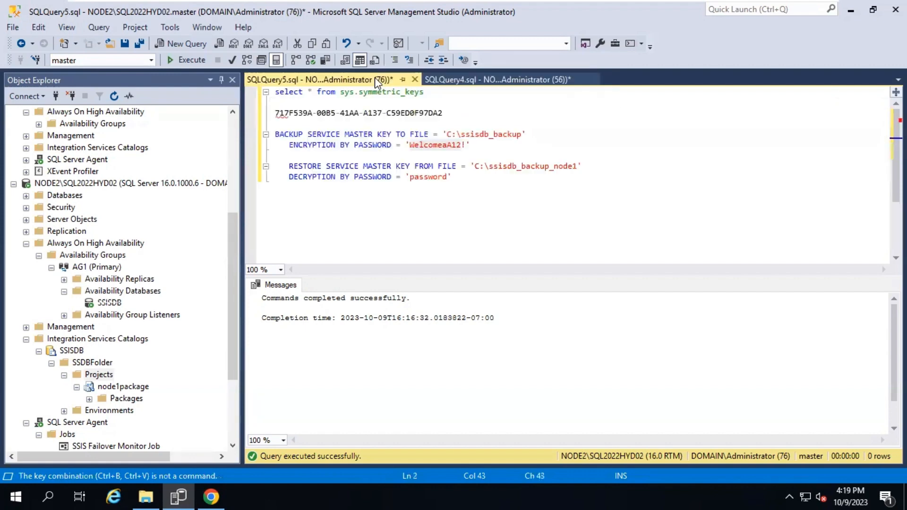
double_click(433, 178)
key(ctrl+v)
Run the sys.symmetric_keys query, which still returns key_guid 717F539A-00B5-41AA-A137-C59ED0F97DA2
drag(503, 193, 289, 166)
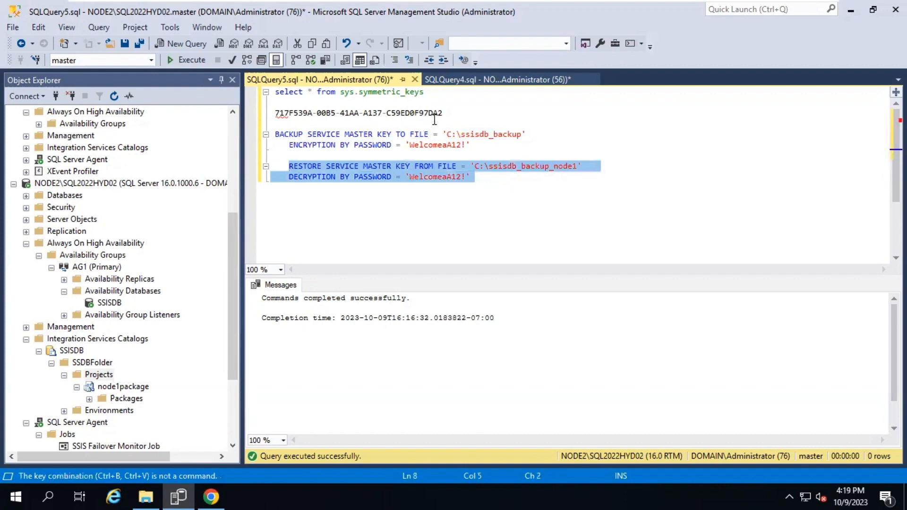
drag(440, 100, 275, 92)
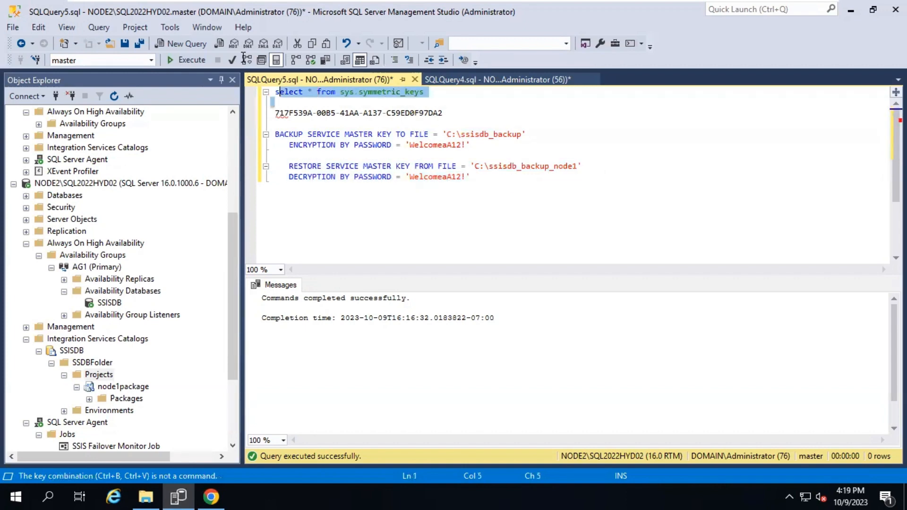
click(192, 60)
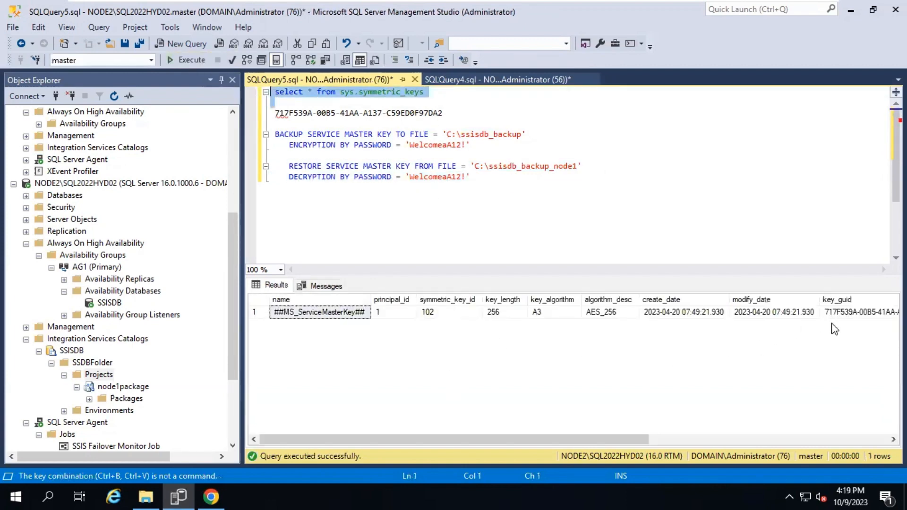
click(673, 440)
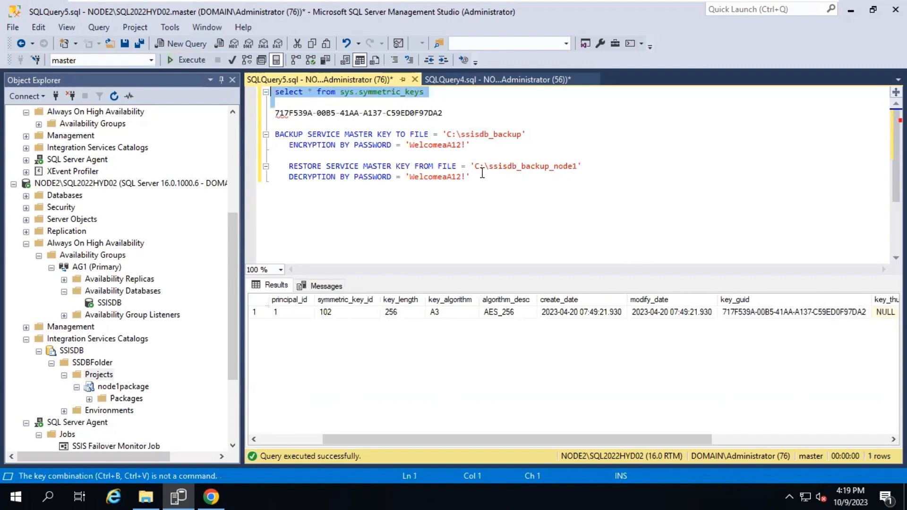
Run the RESTORE SERVICE MASTER KEY statement, which fails with the SSISDB decryption error
drag(482, 178, 250, 175)
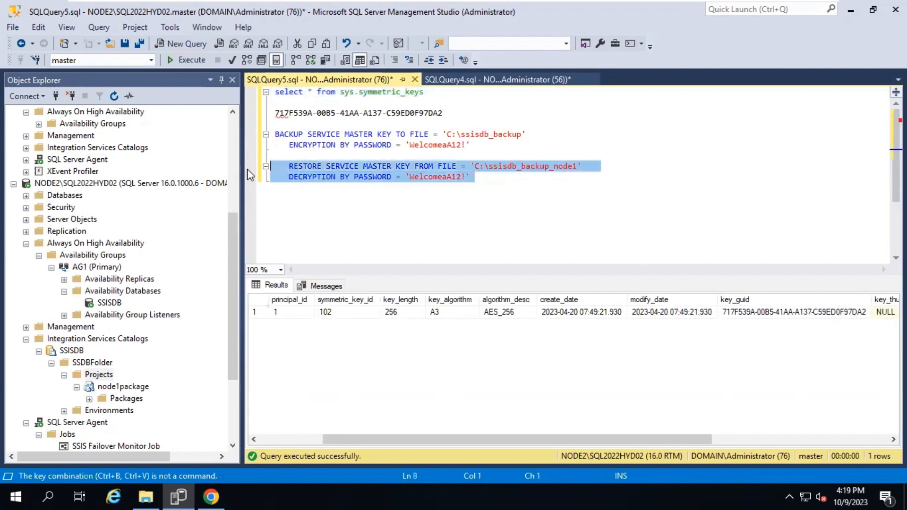
click(199, 61)
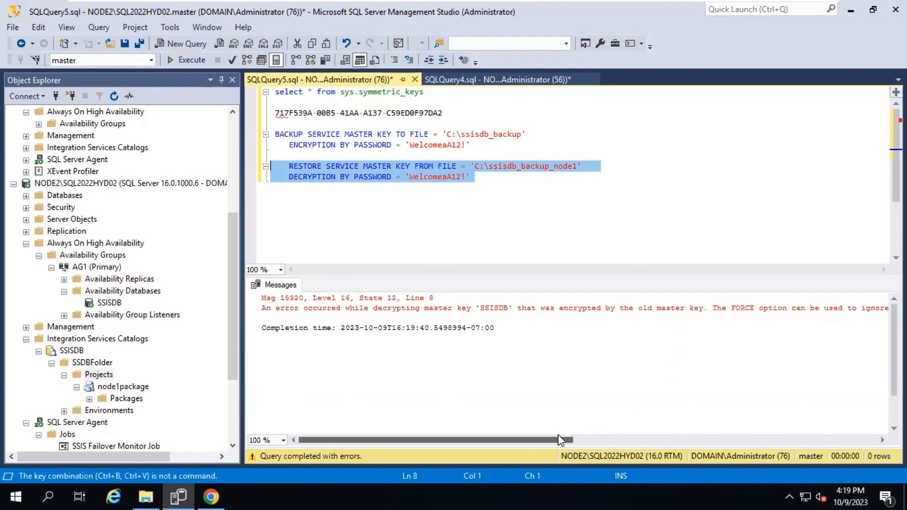
mouse_move(551, 442)
mouse_down()
mouse_move(585, 445)
mouse_move(551, 442)
mouse_up()
Bring back the [FORCE] clause, re-enter the backup password, and rerun the restore
click(509, 209)
key(ctrl+z)
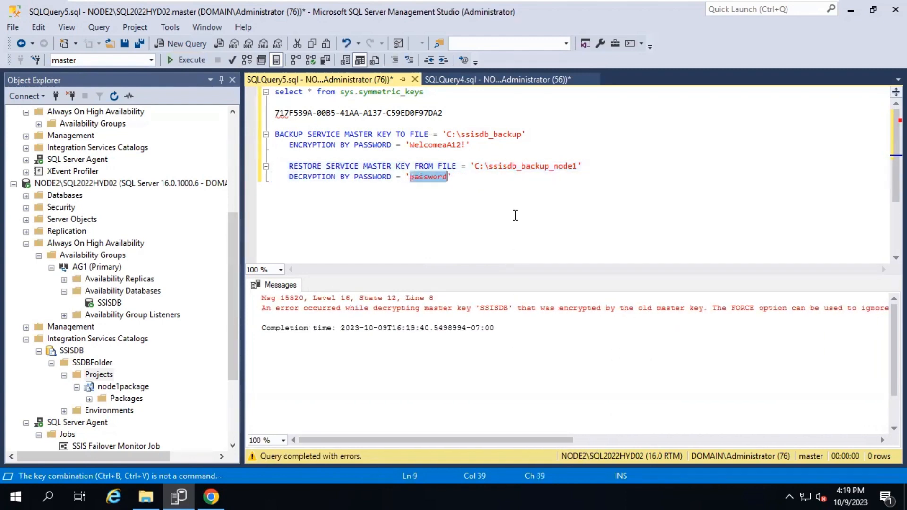
key(ctrl+z)
click(499, 218)
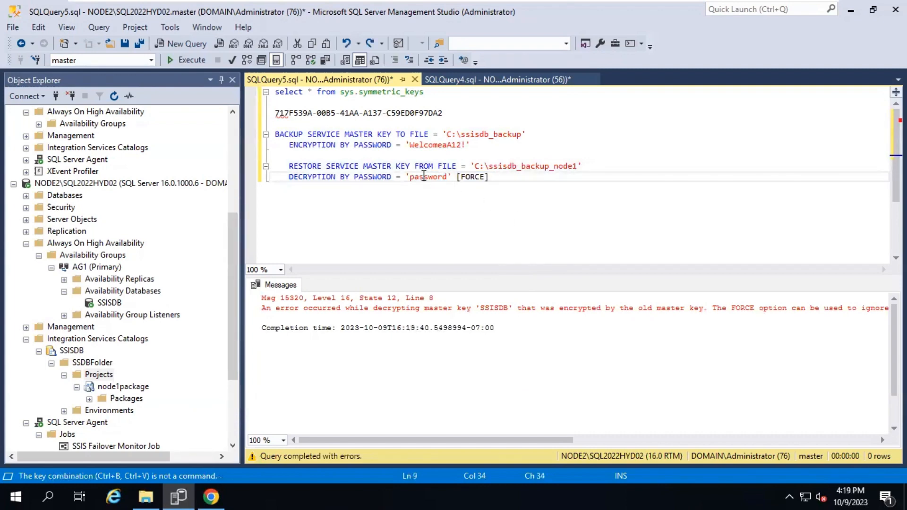
double_click(424, 176)
drag(409, 145, 467, 144)
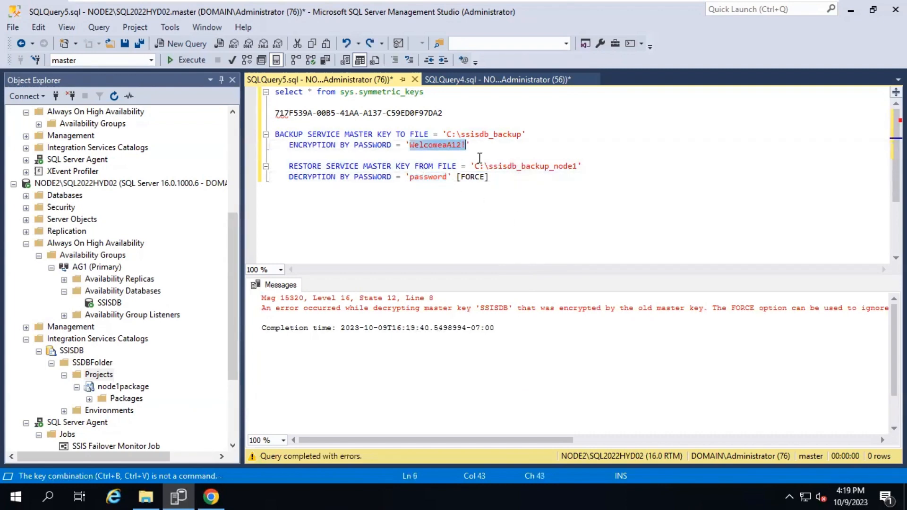
double_click(421, 177)
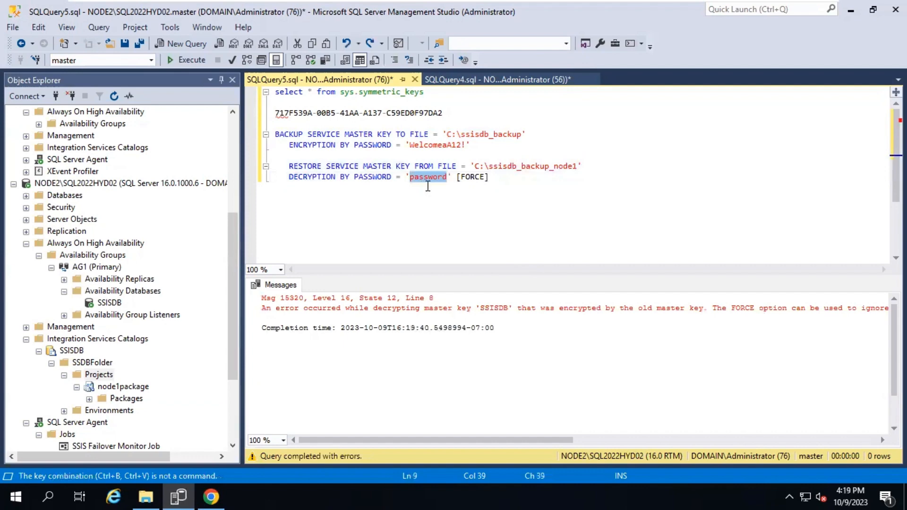
key(ctrl+v)
drag(510, 178, 269, 167)
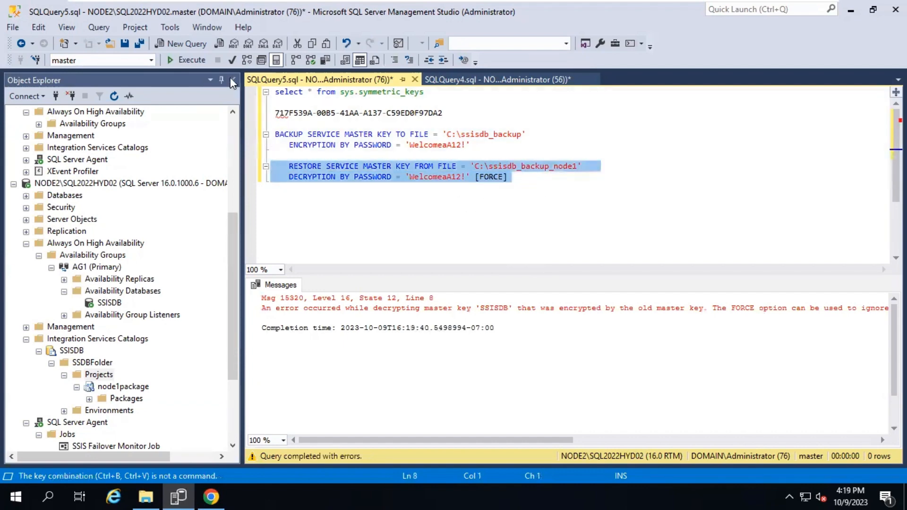
click(188, 60)
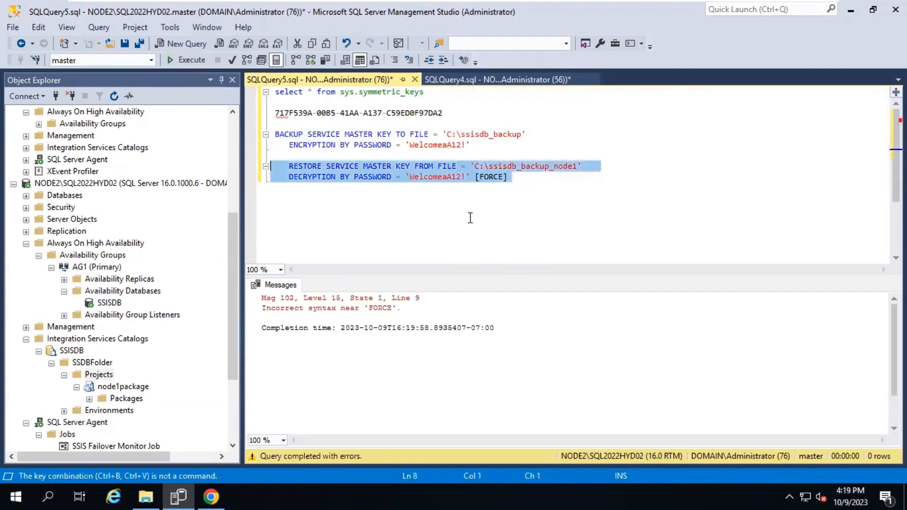
Remove the brackets around FORCE and rerun the restore, which now succeeds
click(477, 177)
key(BackSpace)
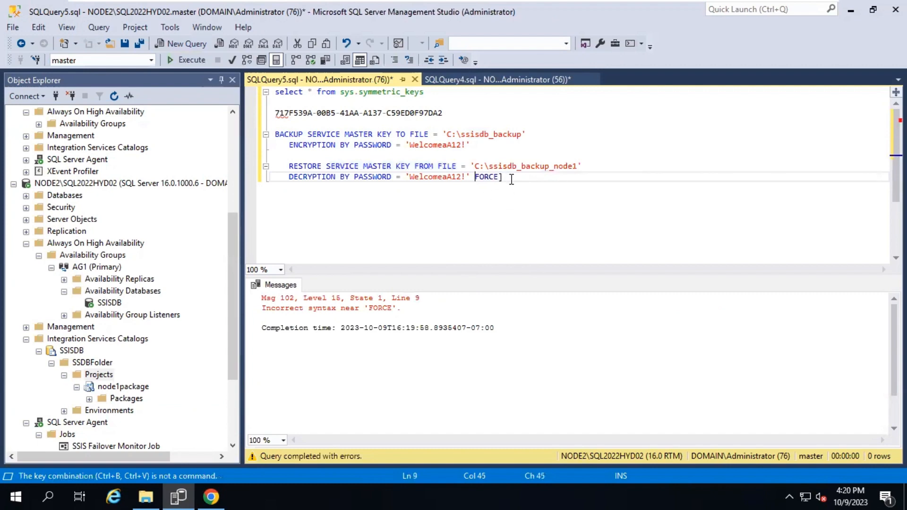
key(End)
key(BackSpace)
drag(518, 191, 280, 165)
click(189, 60)
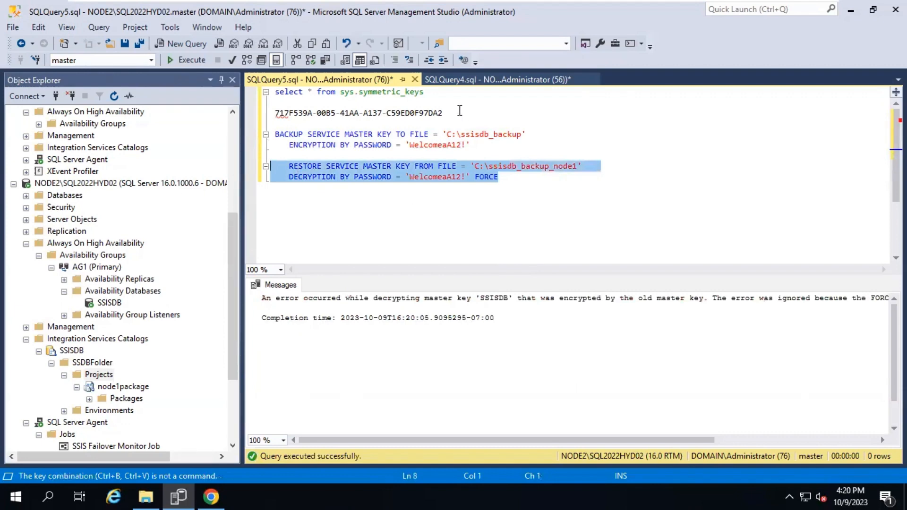
Rerun sys.symmetric_keys on NODE2 and note the new key_guid B5B81CE5-B733-4524-94CB-C1673AC796D3 below the old one
drag(429, 94, 307, 92)
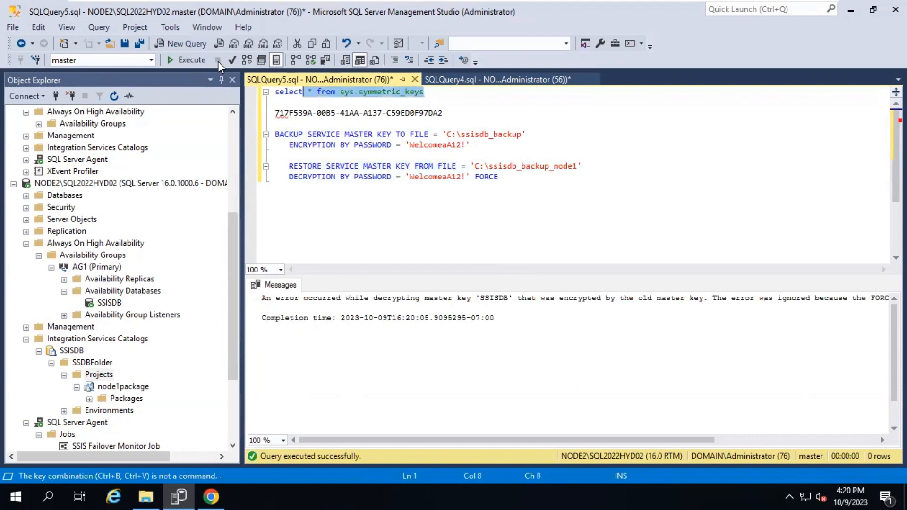
click(189, 60)
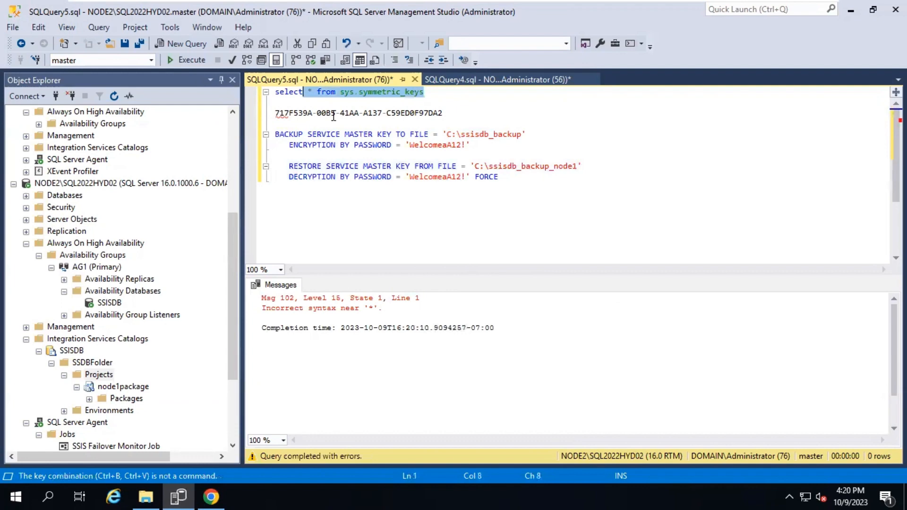
click(363, 106)
drag(443, 101, 275, 93)
key(ctrl+c)
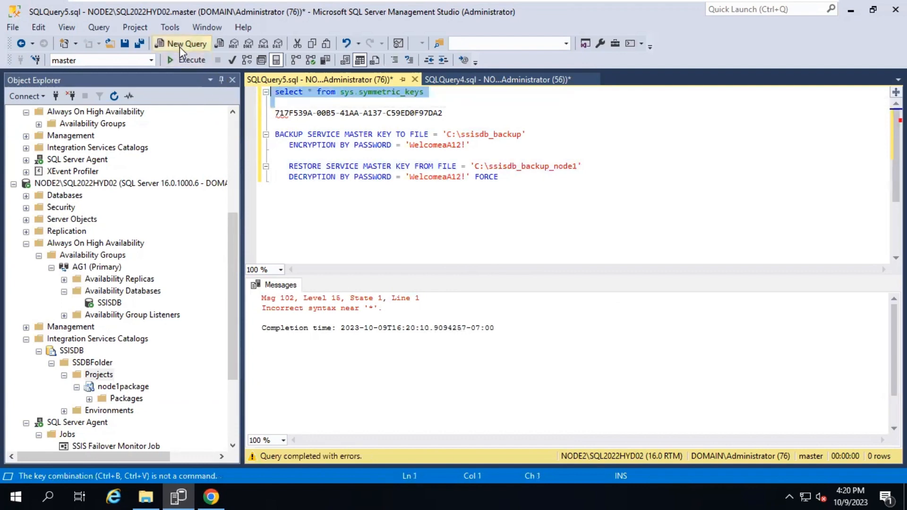
click(185, 59)
click(664, 438)
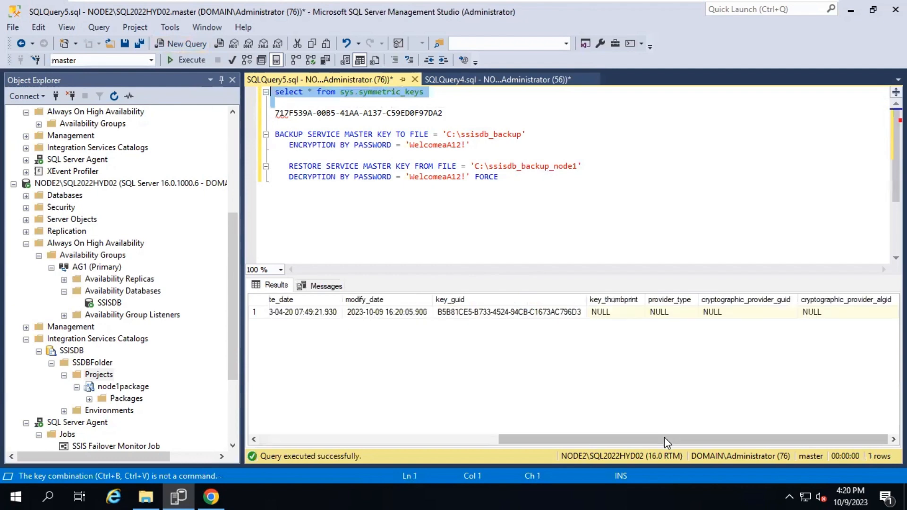
click(511, 312)
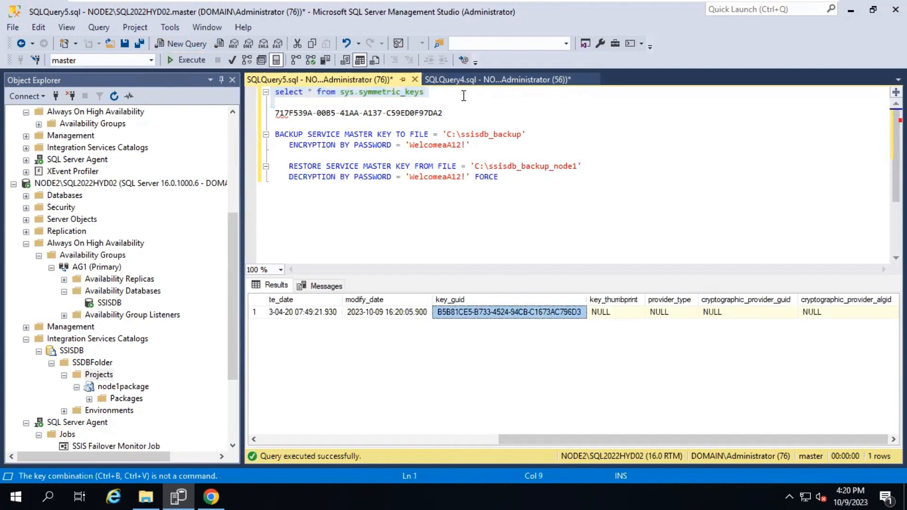
click(457, 114)
key(Return)
key(Return)
text(B5B81CE5-B733-4524-94CB-C1673AC796D3)
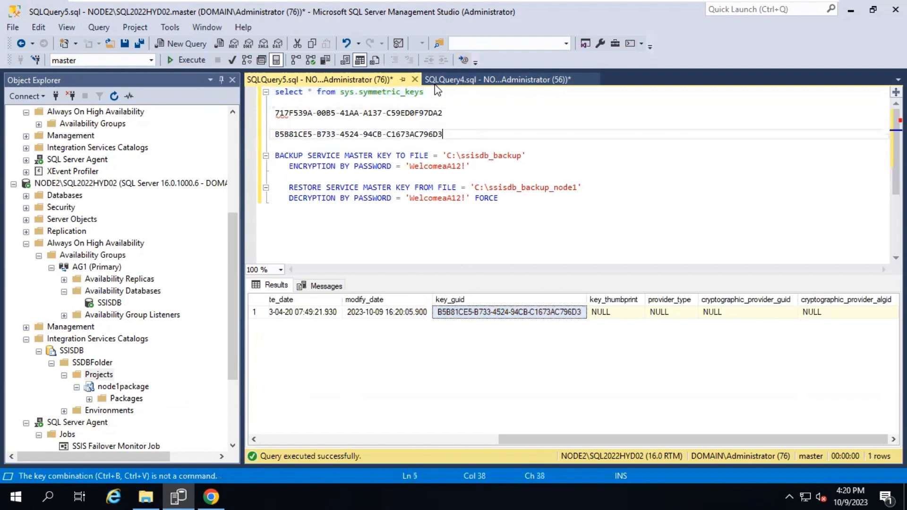
Add SELECT * FROM sys.symmetric_keys to the NODE1 query and execute it
click(469, 77)
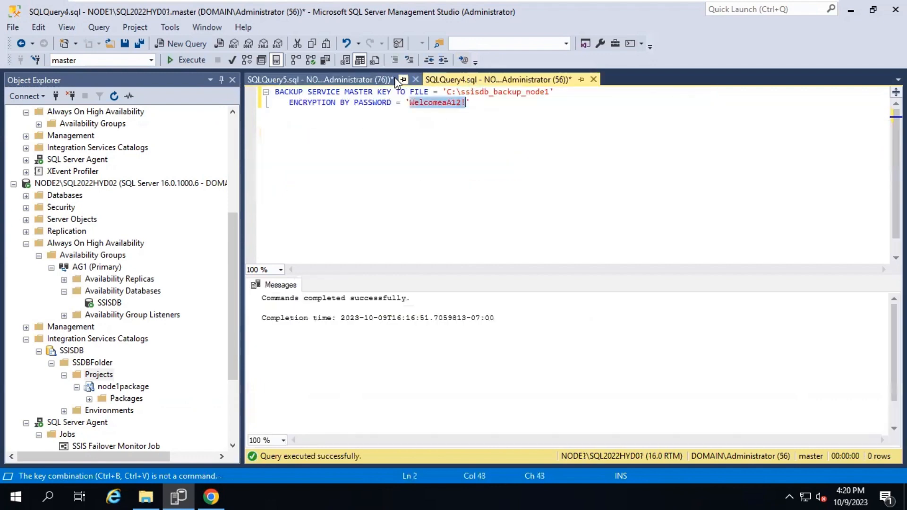
click(493, 132)
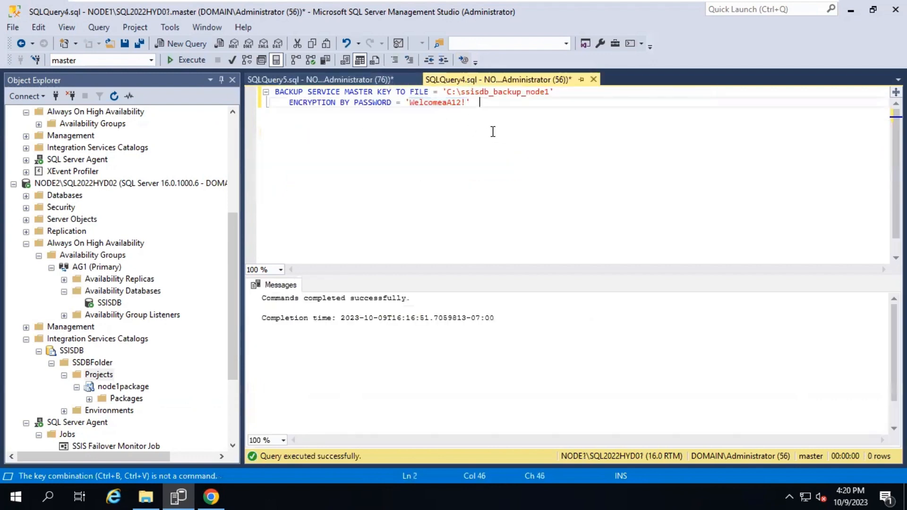
click(362, 78)
drag(429, 92, 313, 92)
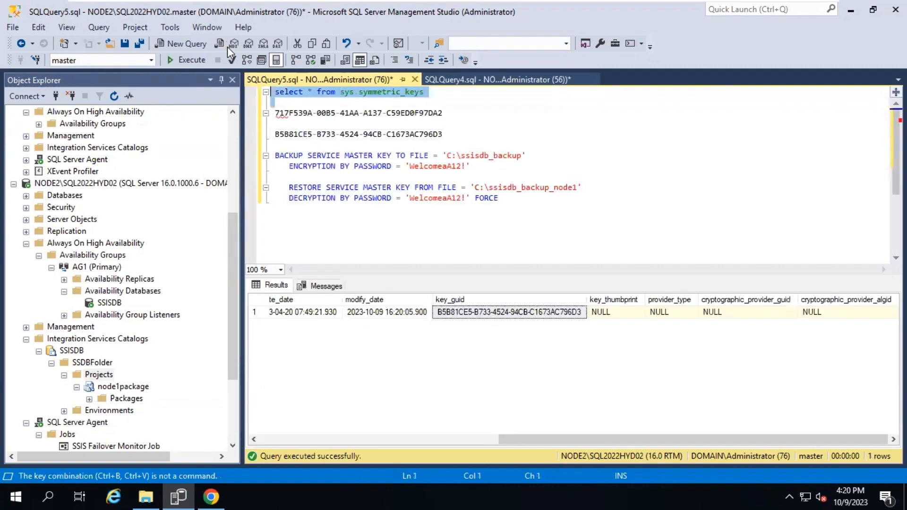
click(461, 80)
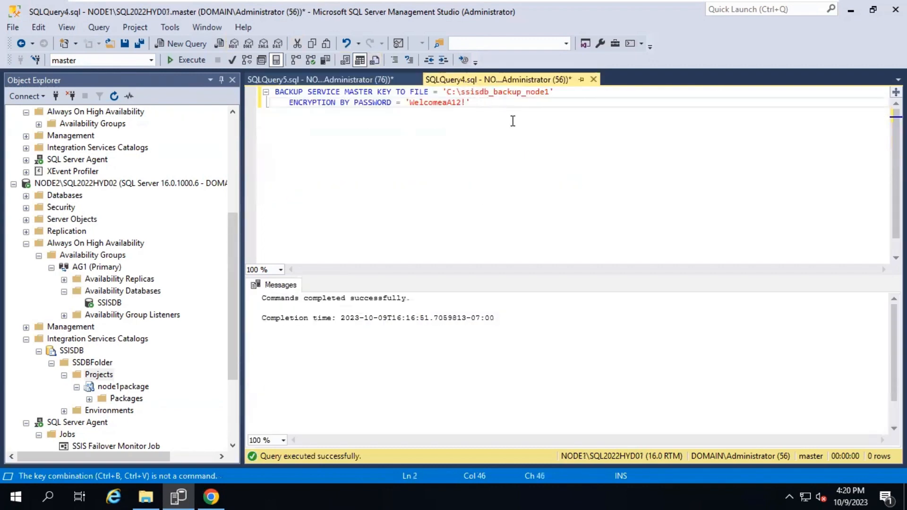
key(Return)
key(ctrl+v)
drag(494, 126, 289, 123)
click(193, 61)
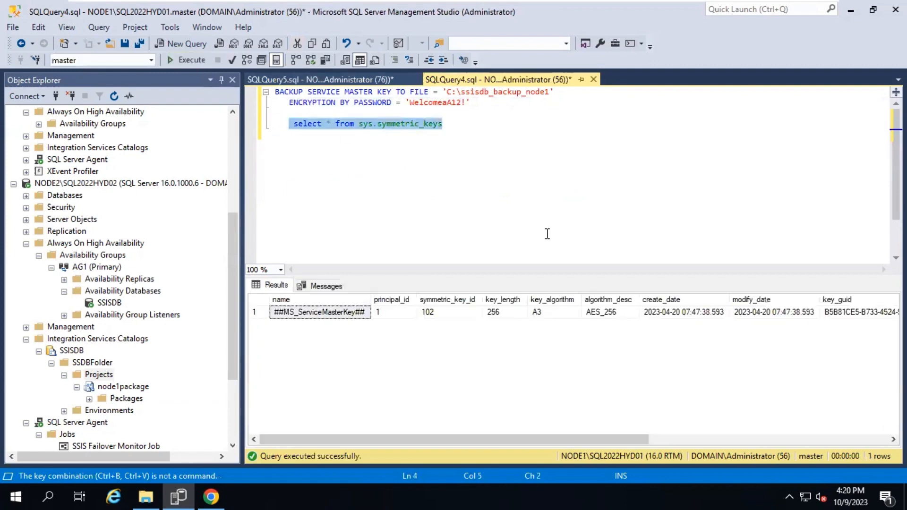
Compare NODE1's key GUID with NODE2's B5B81CE5 GUID line
click(663, 442)
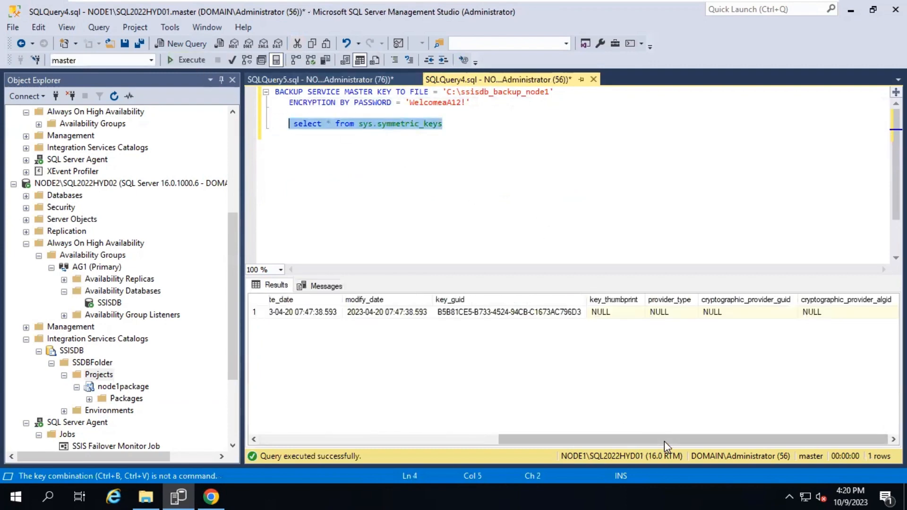
click(546, 317)
click(361, 78)
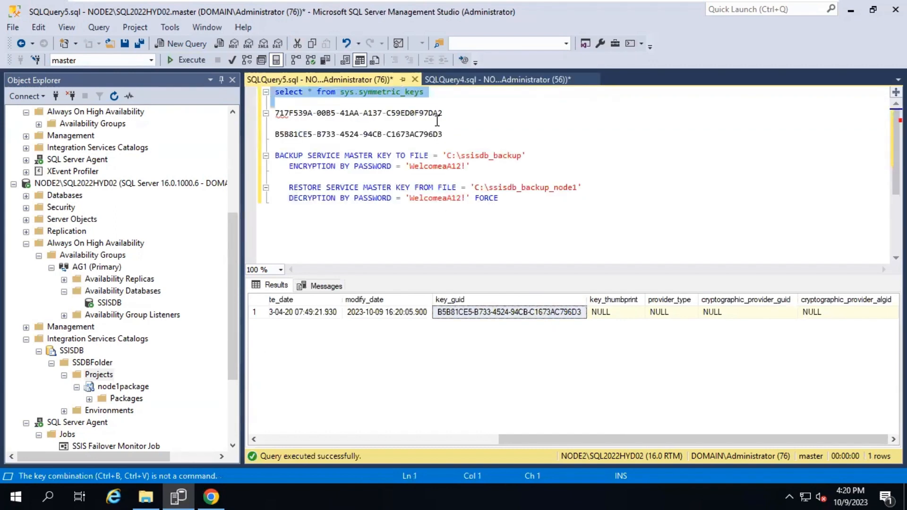
drag(446, 135, 273, 134)
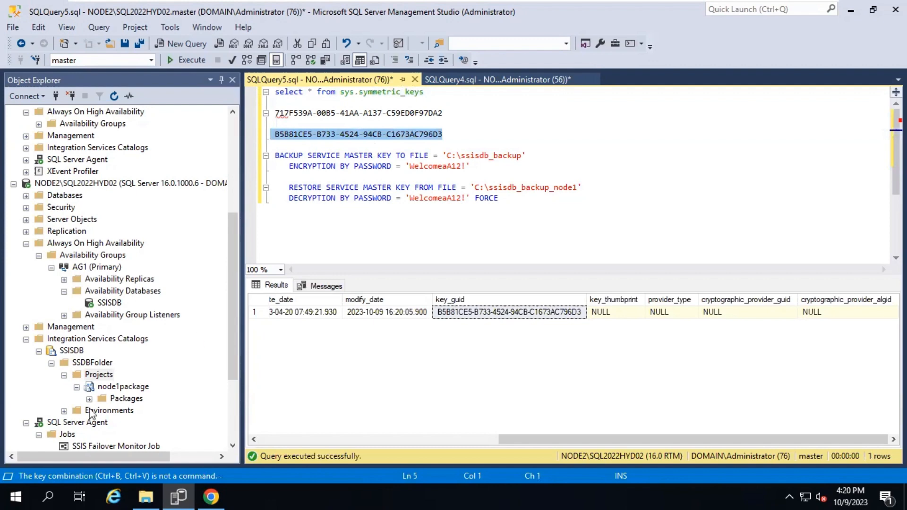
Deploy the node .ispac file to NODE2\SQL2022HYD02 as /SSISDB/SSDBFolder/node2deployment, all steps passing
click(104, 375)
right_click(104, 375)
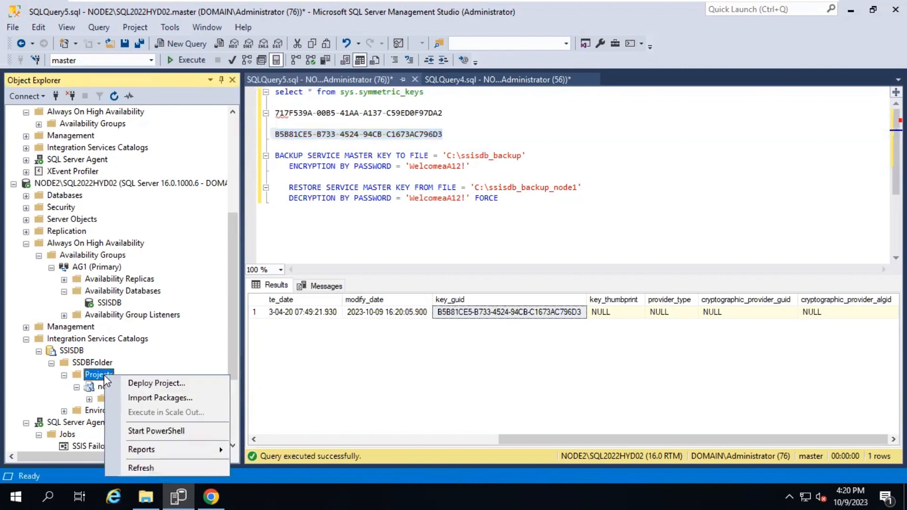
click(151, 382)
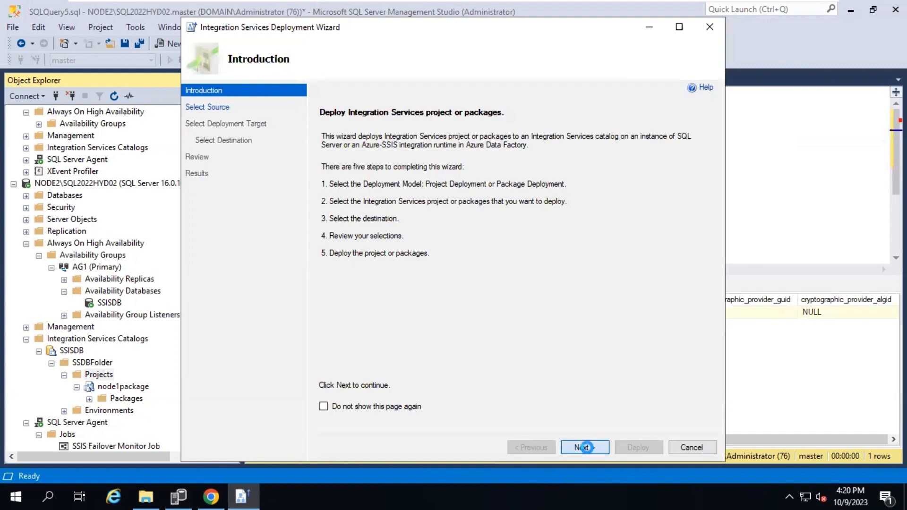
click(586, 447)
click(591, 229)
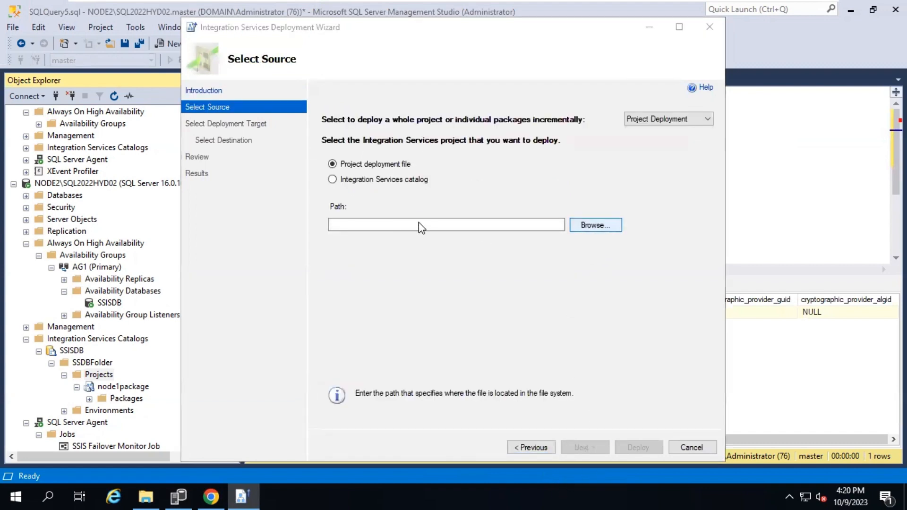
double_click(344, 210)
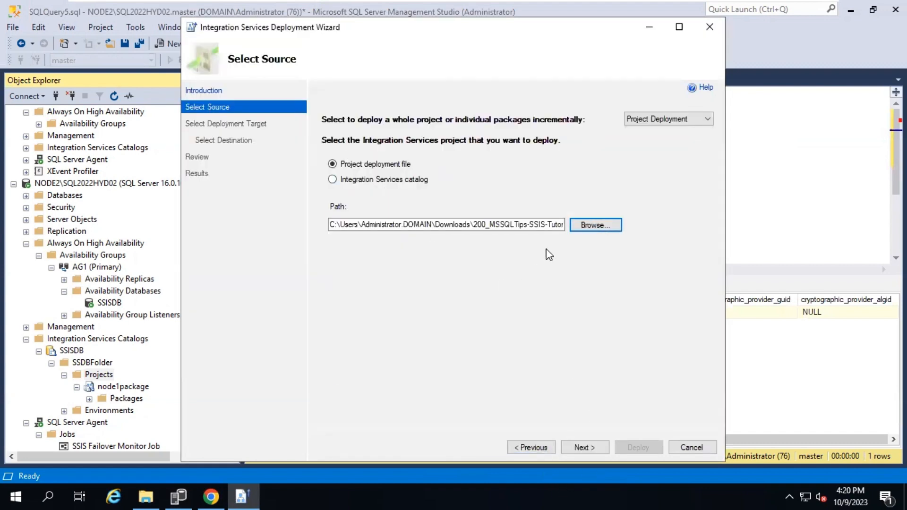
click(586, 448)
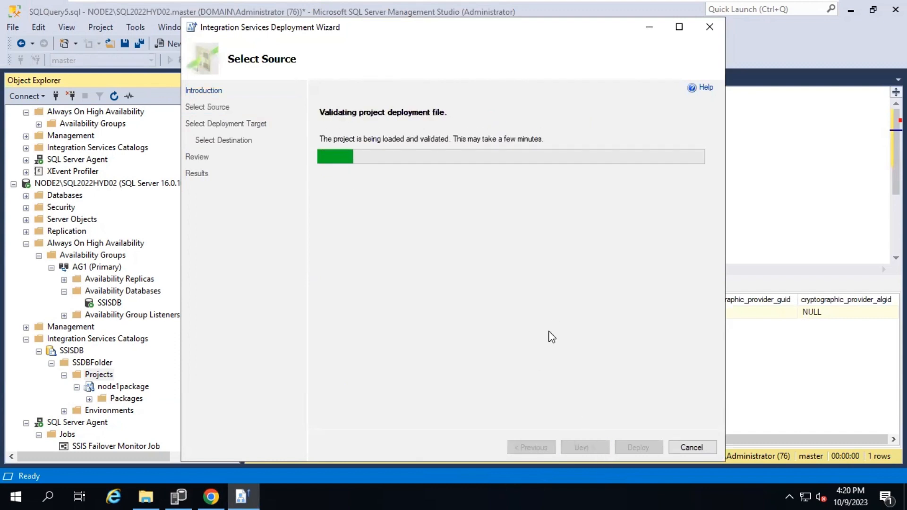
click(585, 447)
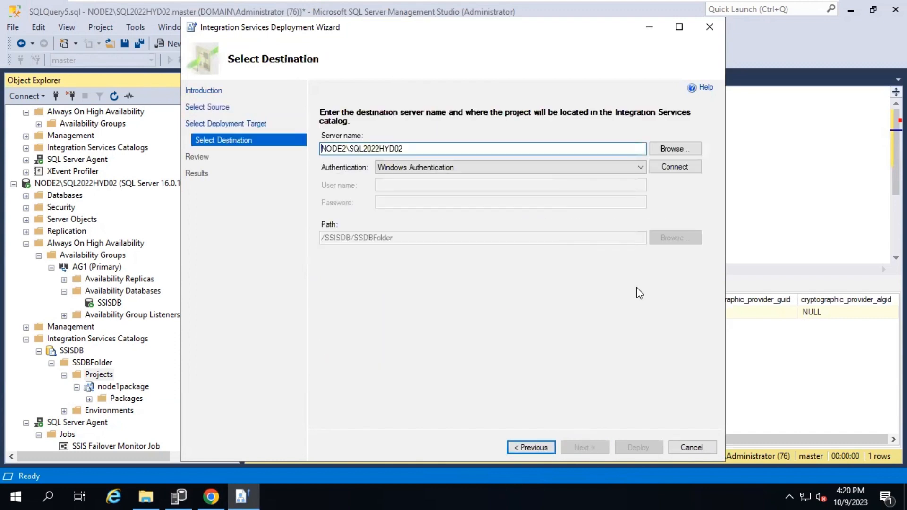
click(677, 169)
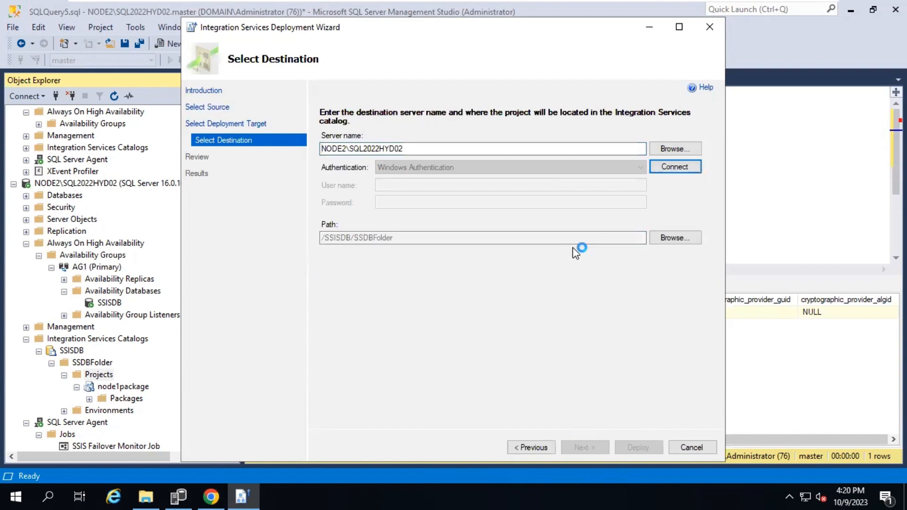
click(586, 448)
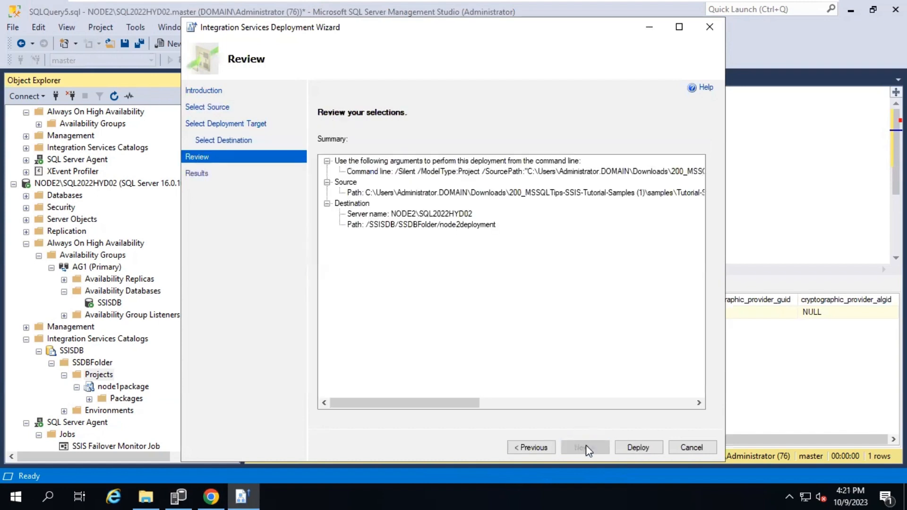
click(635, 448)
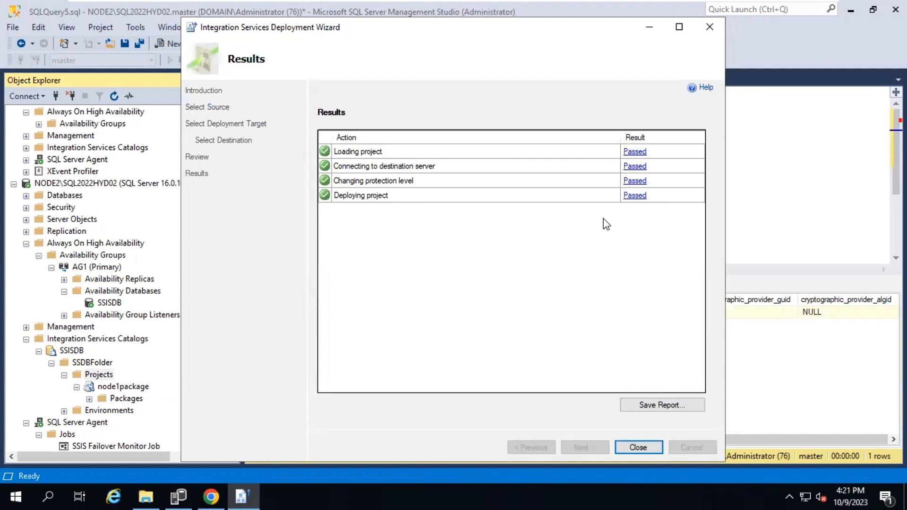
Close the finished deployment wizard and return to the end of the query script
click(636, 447)
scroll(208, 407, down, 1)
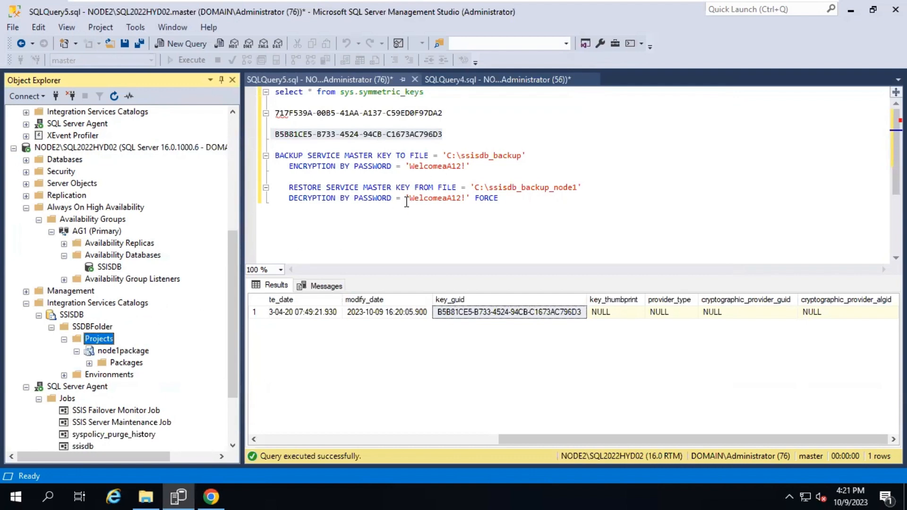
scroll(208, 359, down, 2)
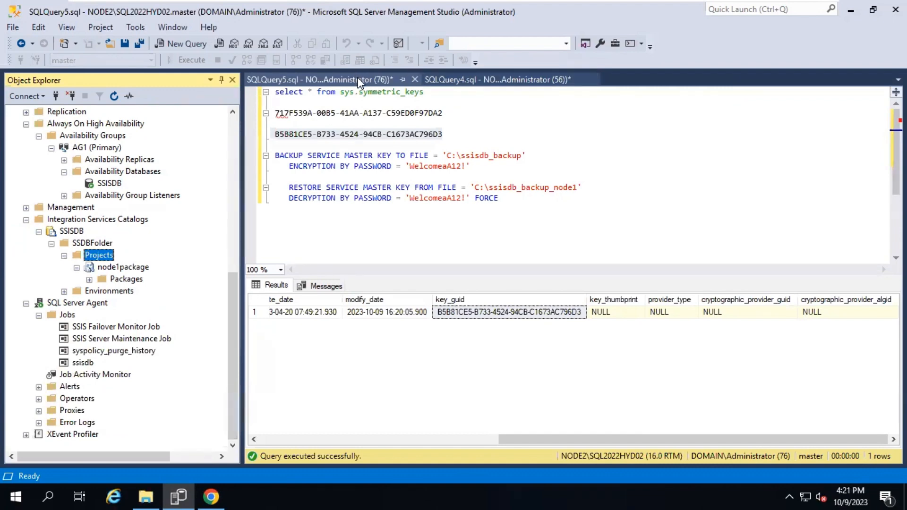
click(359, 83)
click(323, 230)
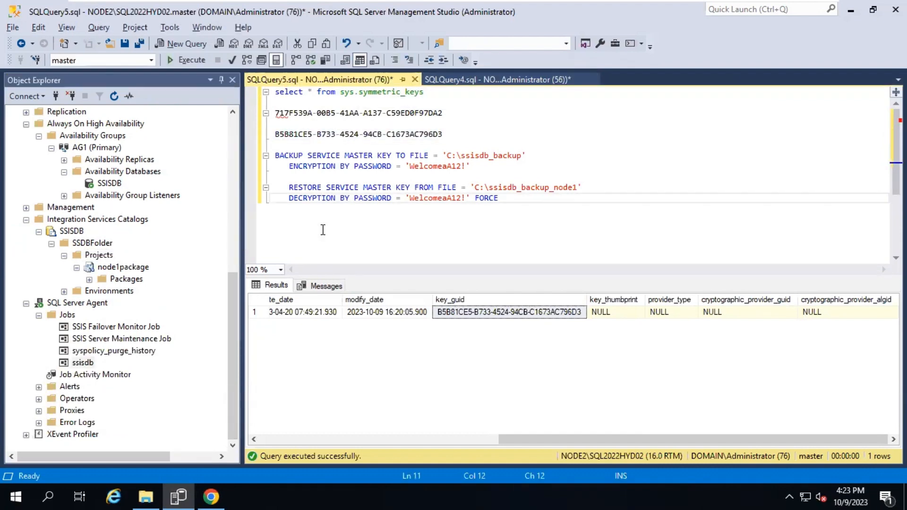
key(alt)
Open the ssisdb job's encrypt step and confirm it runs OPEN MASTER KEY against SSISDB
click(83, 365)
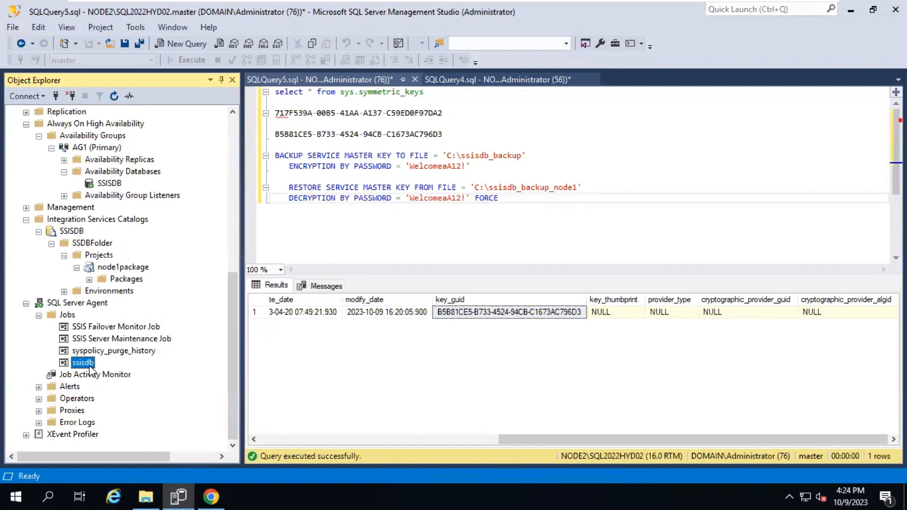
double_click(84, 365)
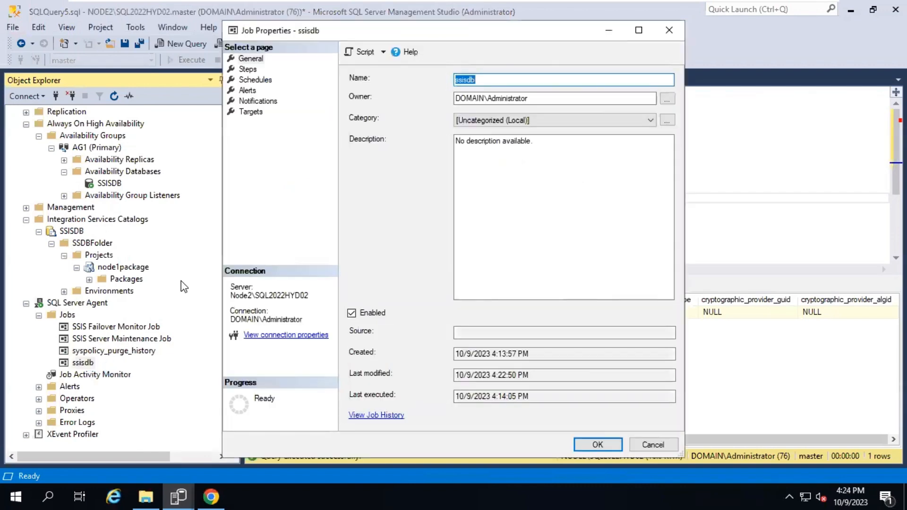
click(248, 70)
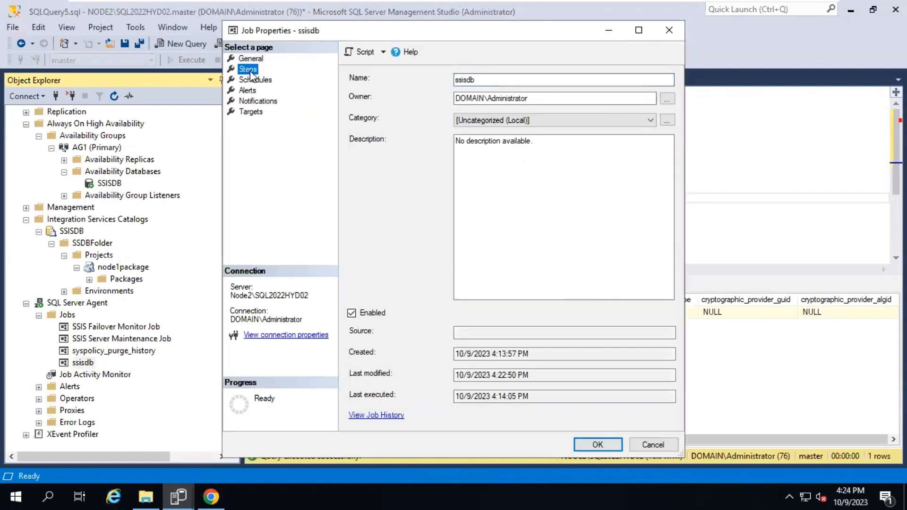
click(537, 416)
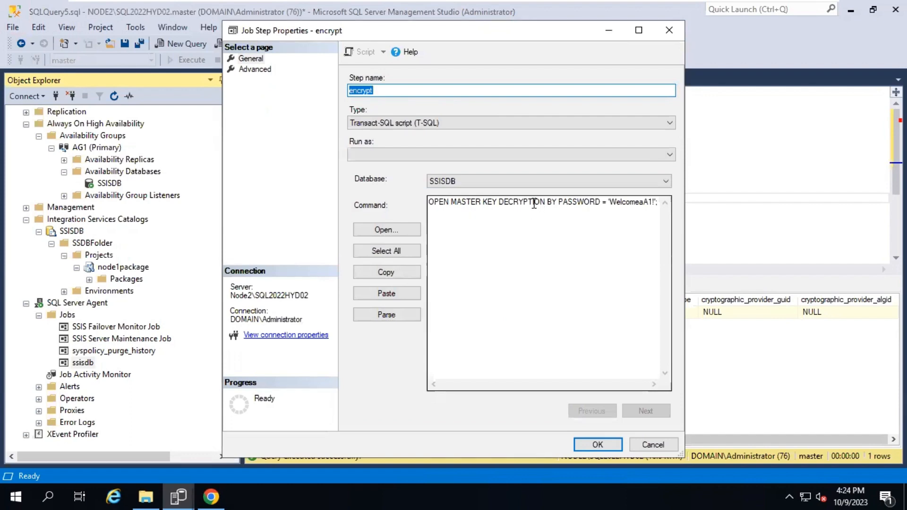
key(alt)
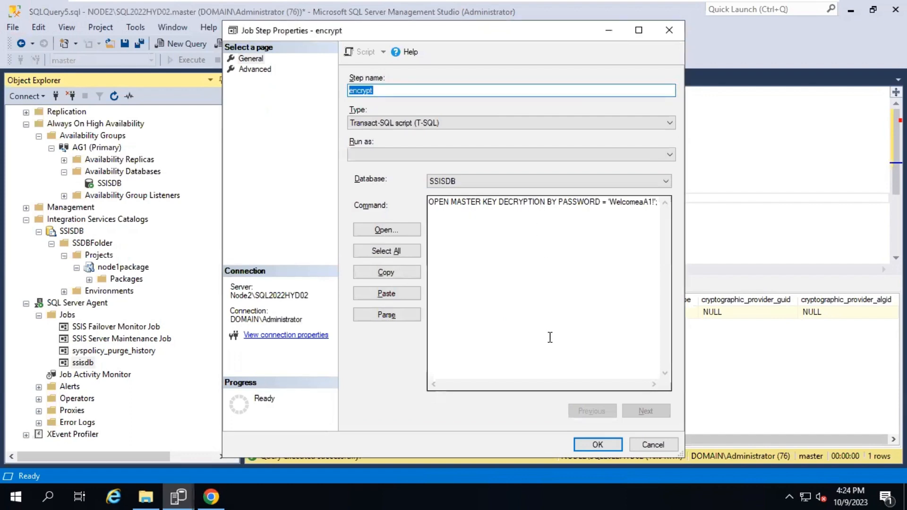
key(alt+Tab)
key(alt+Tab)
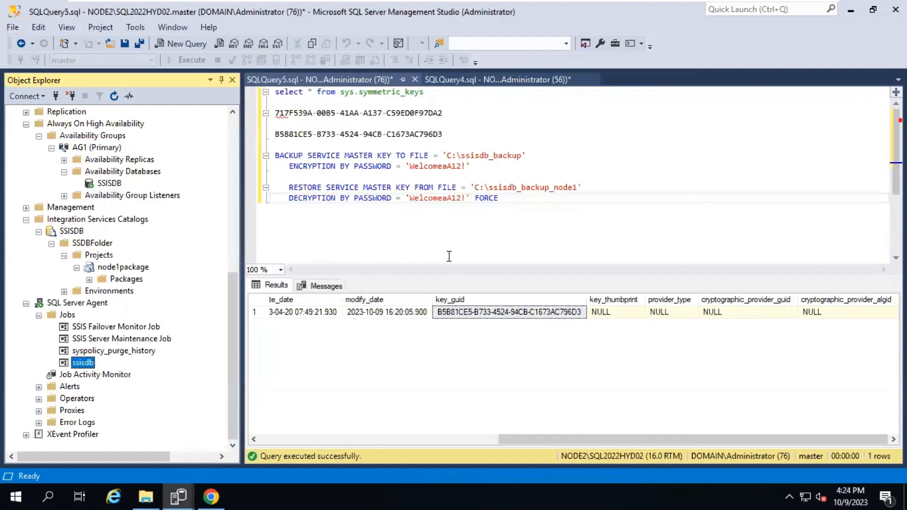
key(alt)
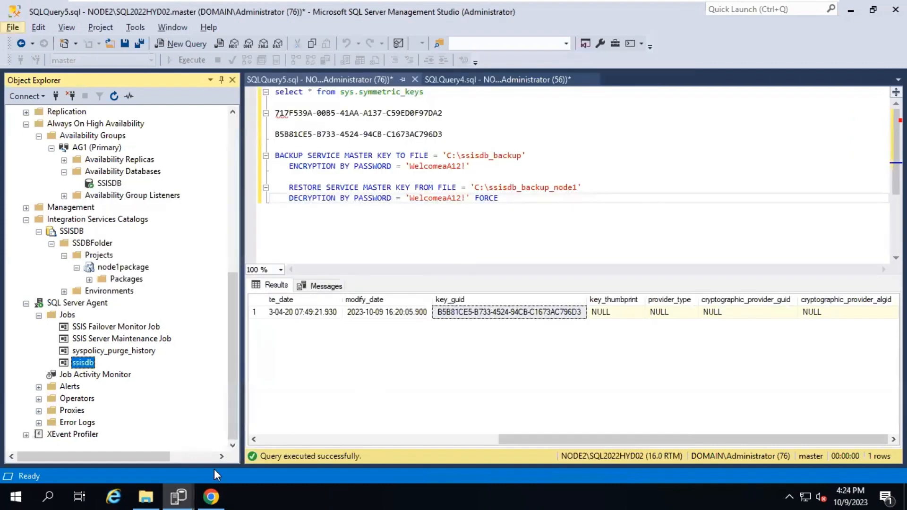
Copy the 'alter master key add encryption by service master key' line from the SSISDB question
click(215, 495)
click(303, 267)
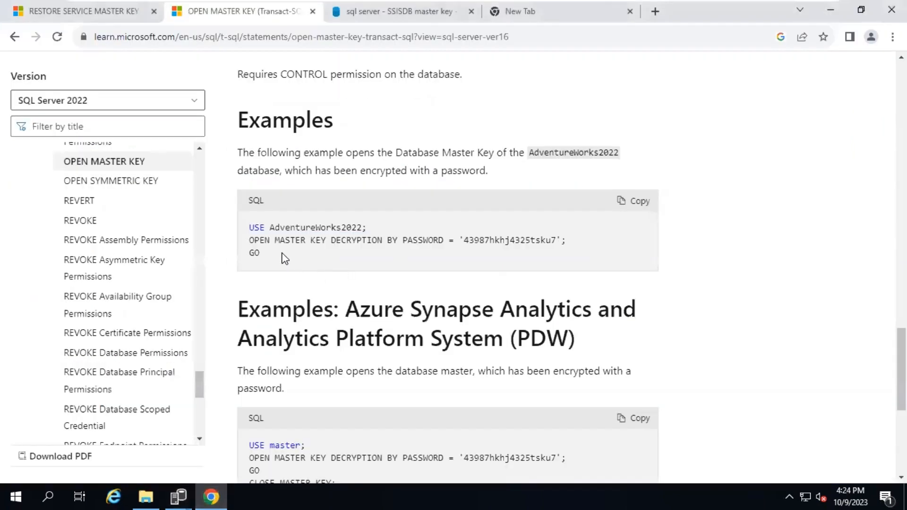
click(371, 17)
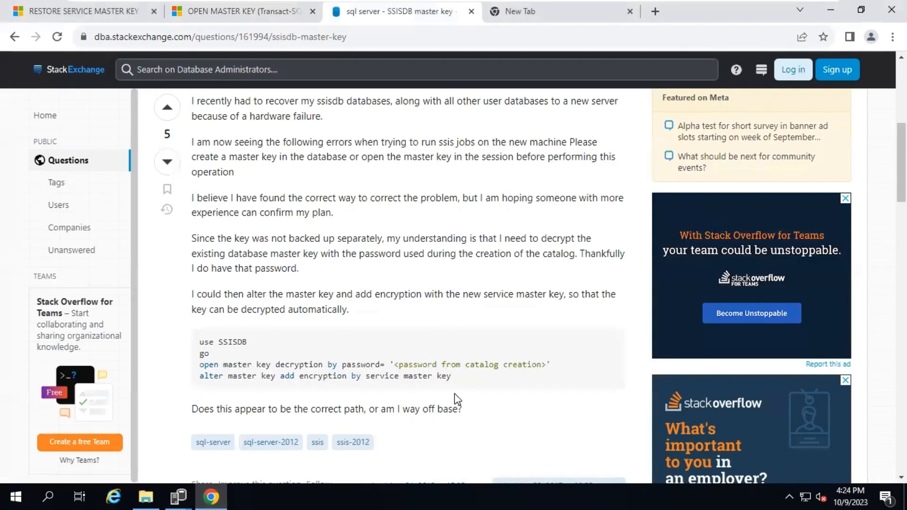
mouse_move(451, 379)
drag(451, 376, 201, 376)
key(ctrl+c)
key(alt+Tab)
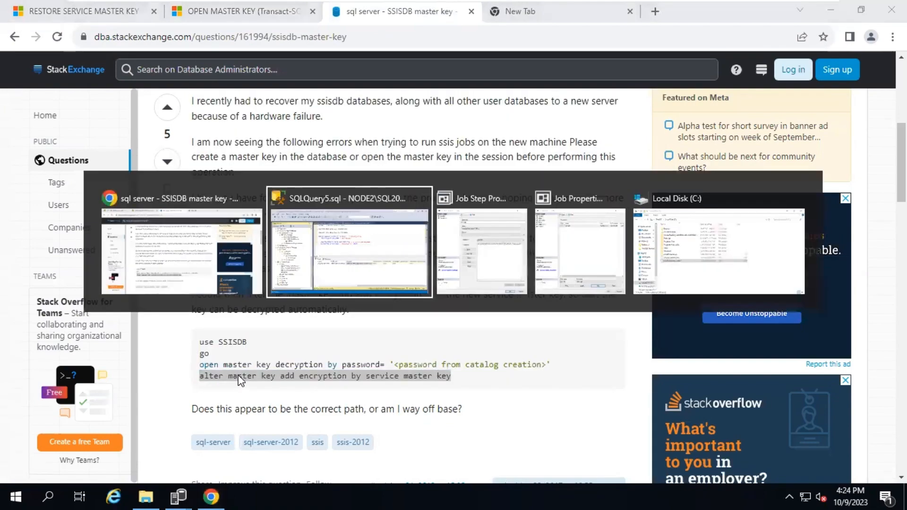
key(alt+Tab)
key(alt+Tab)
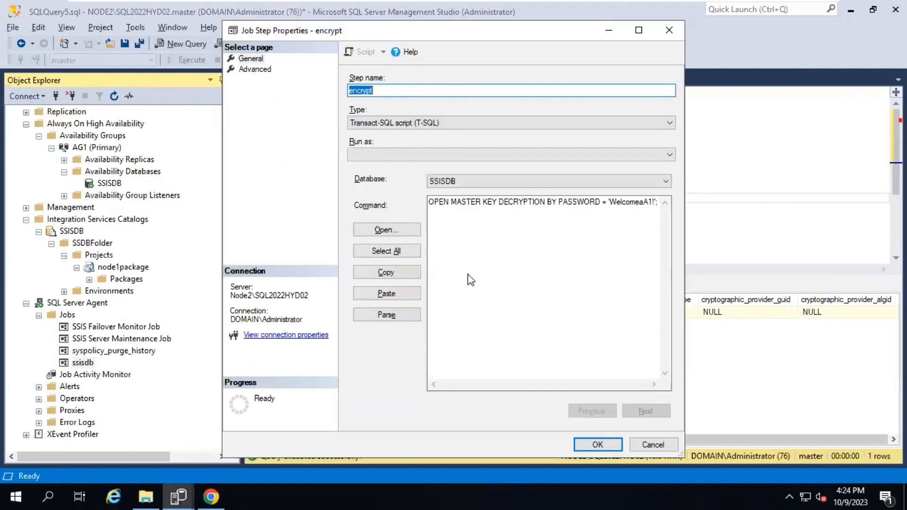
Add 'alter master key add encryption by service master key' to the encrypt step and save ssisdb
click(453, 211)
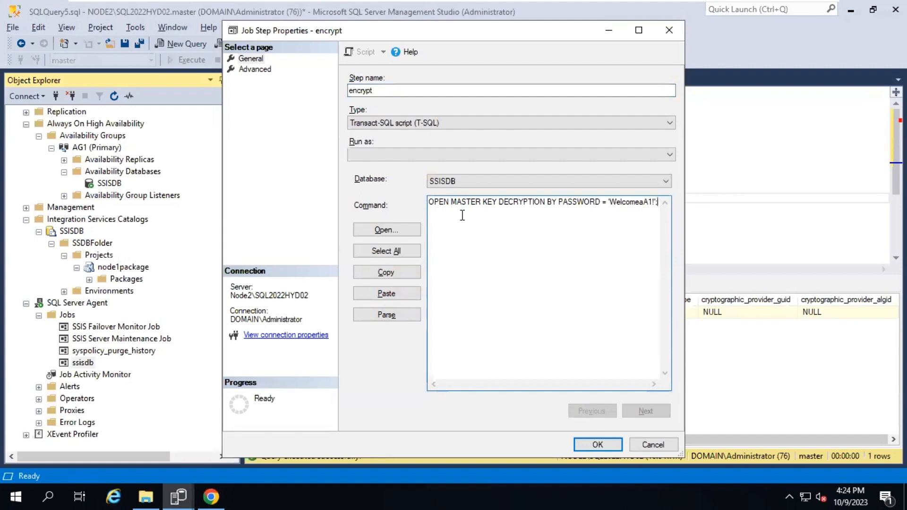
key(Return)
key(ctrl+v)
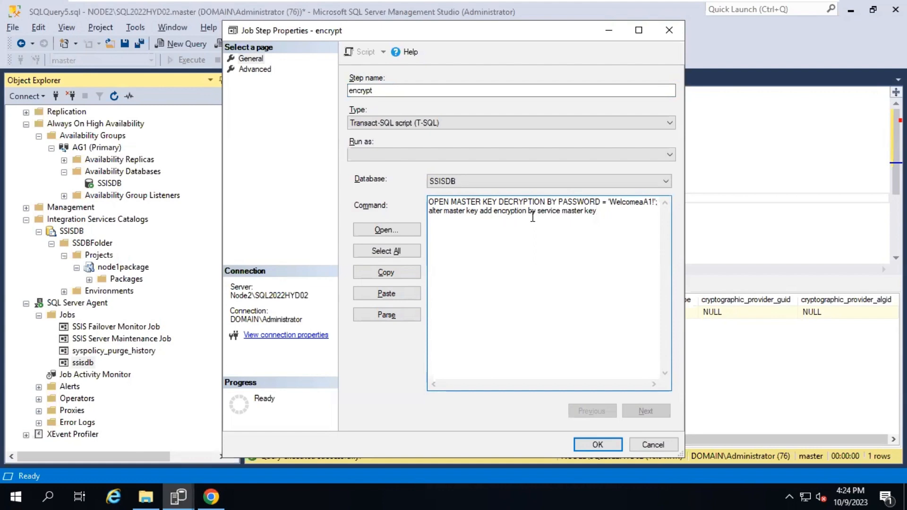
drag(598, 211, 537, 211)
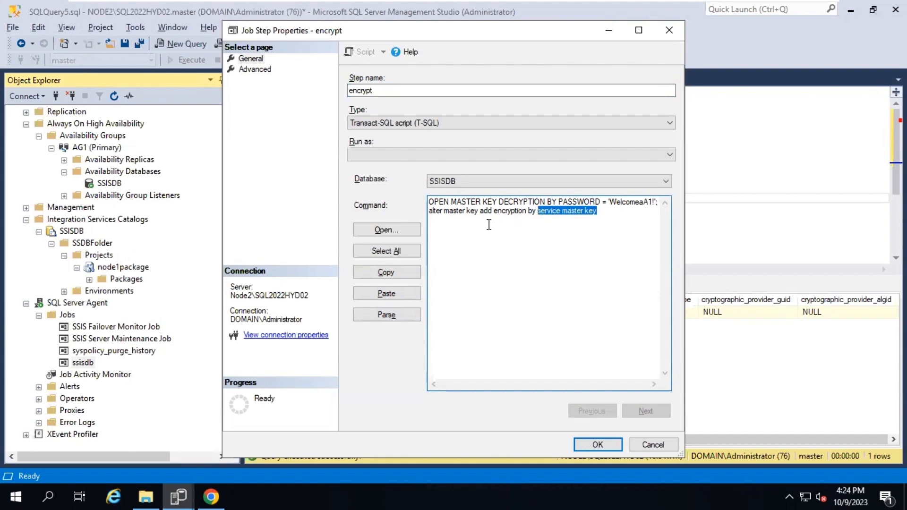
click(514, 297)
click(595, 444)
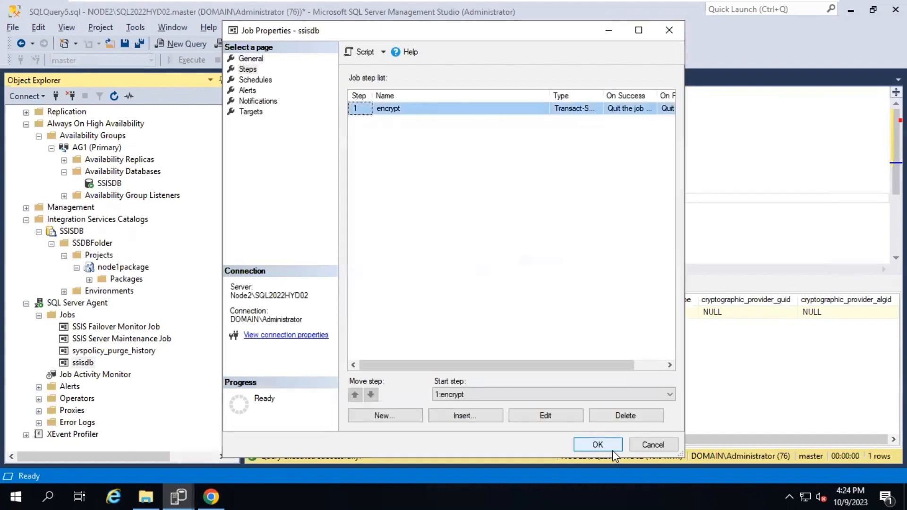
click(600, 444)
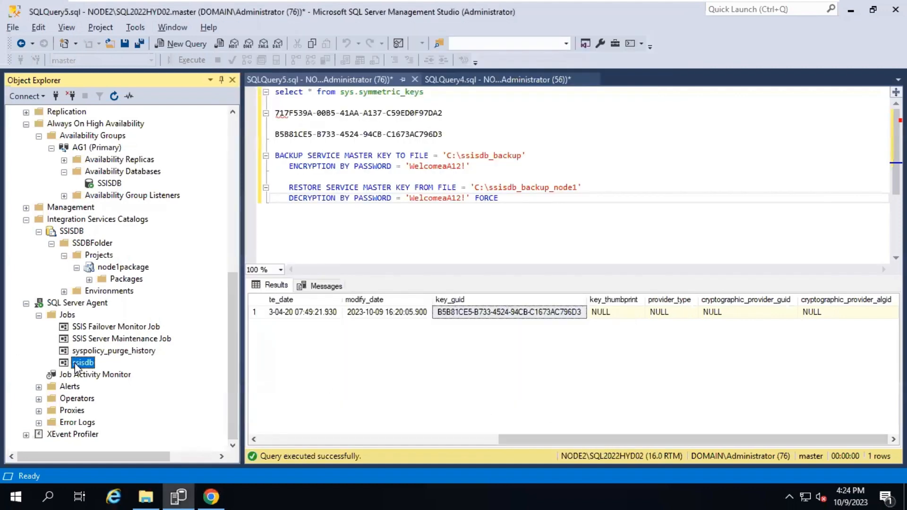
right_click(76, 364)
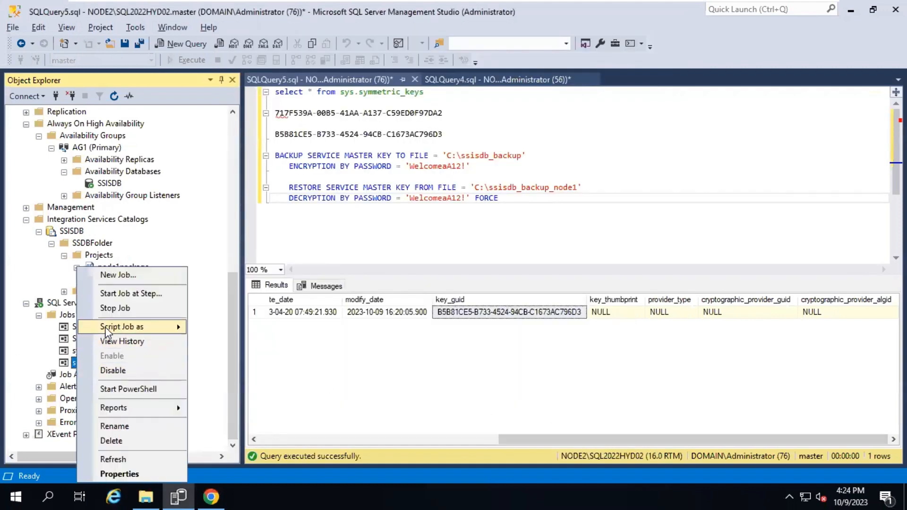
click(31, 361)
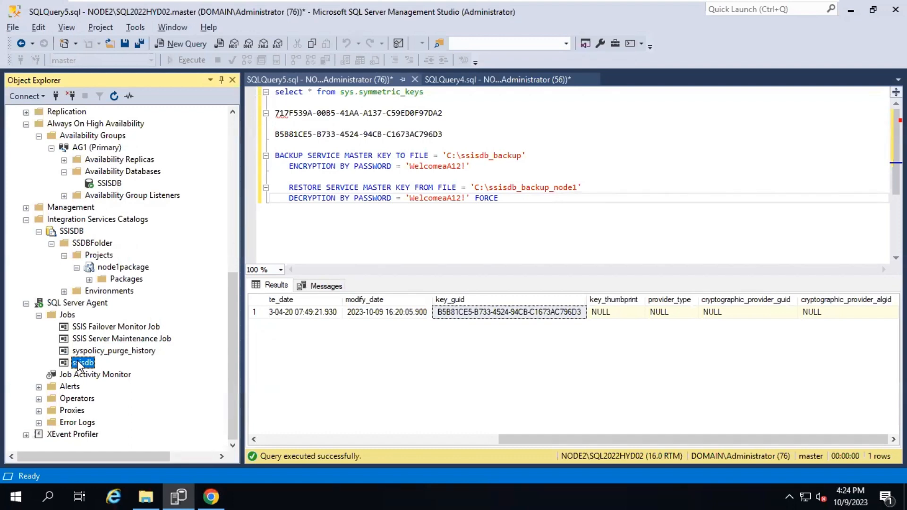
right_click(77, 362)
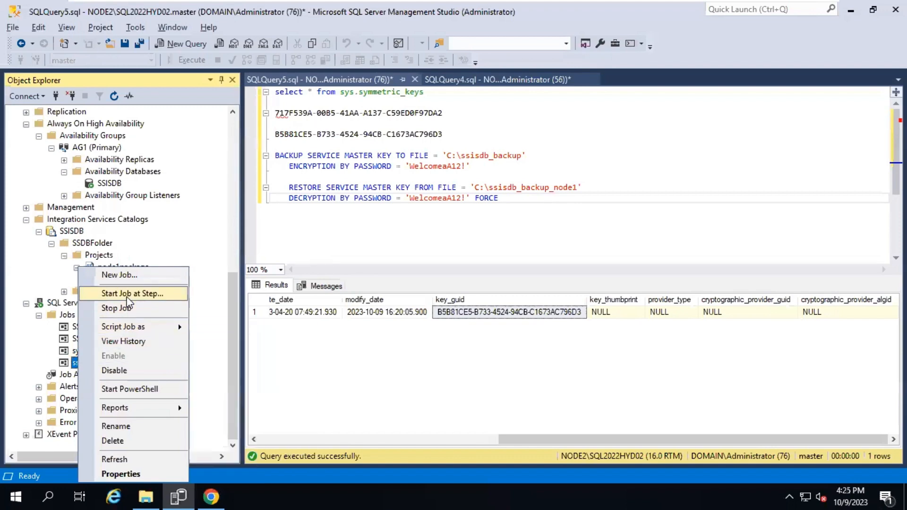
click(121, 474)
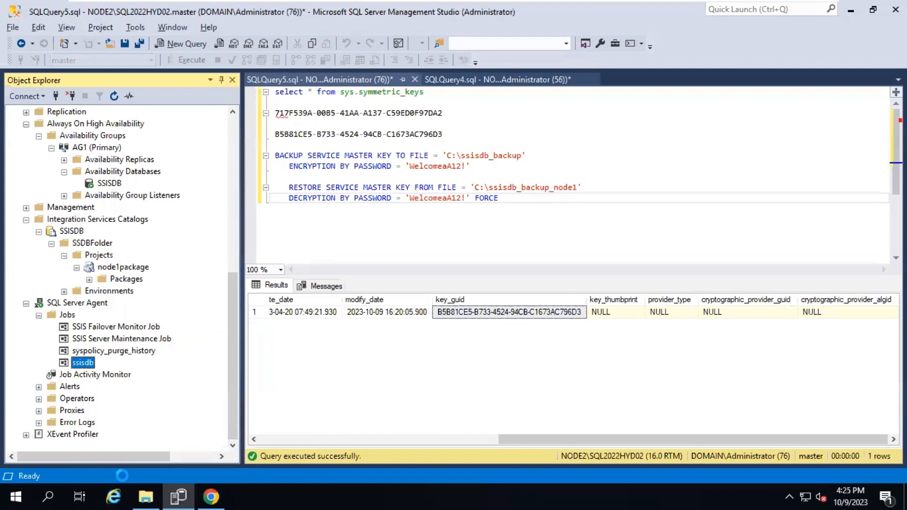
click(249, 70)
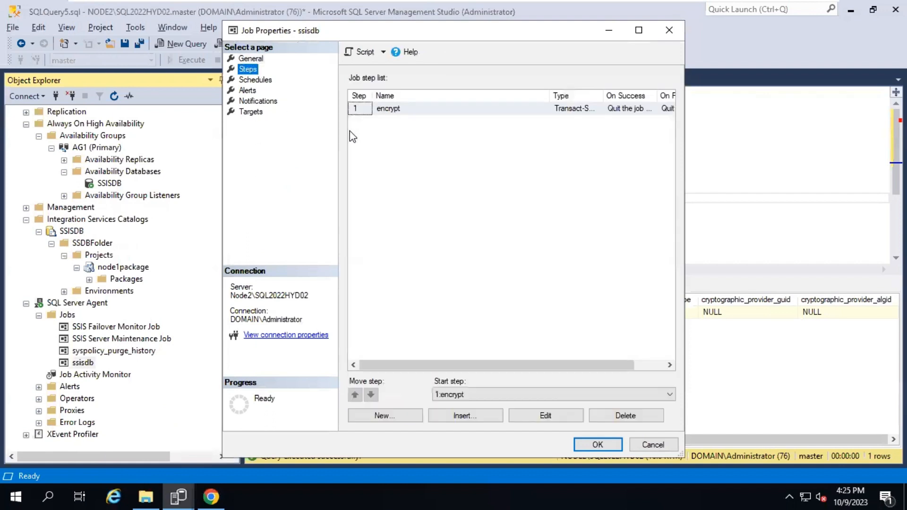
click(255, 80)
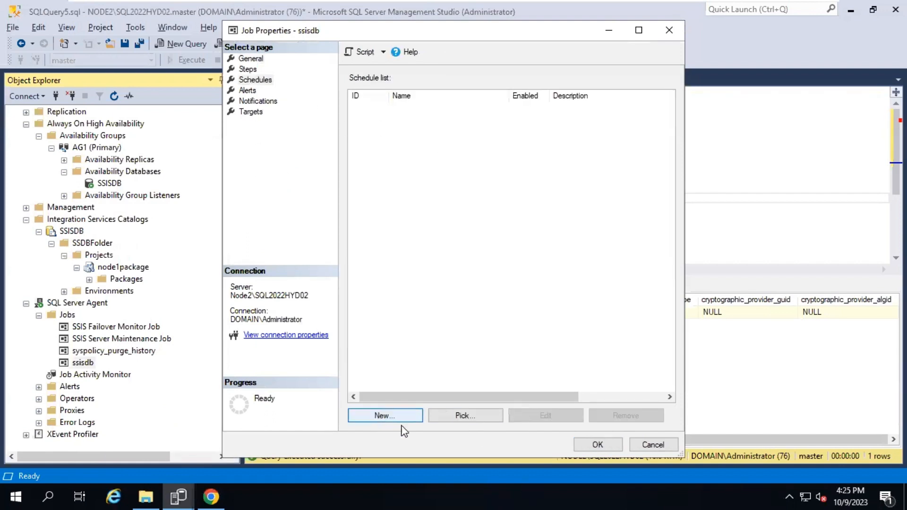
click(403, 418)
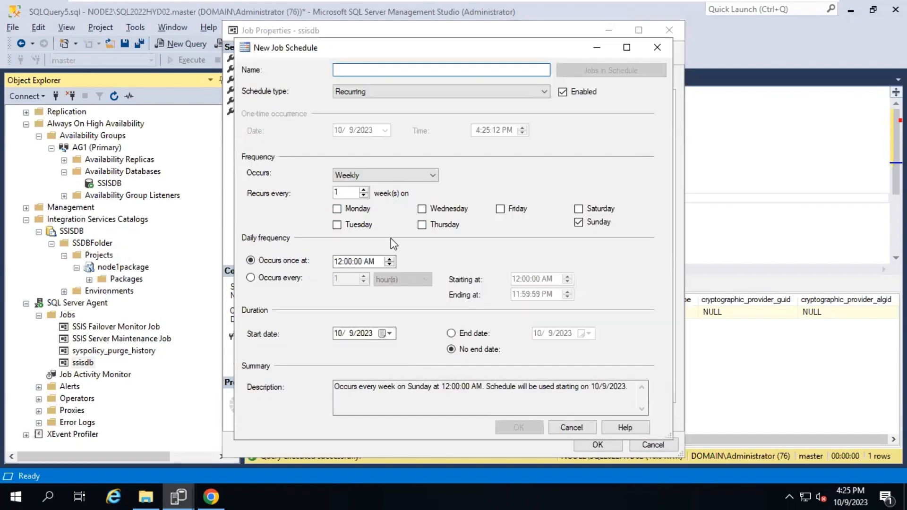
click(572, 427)
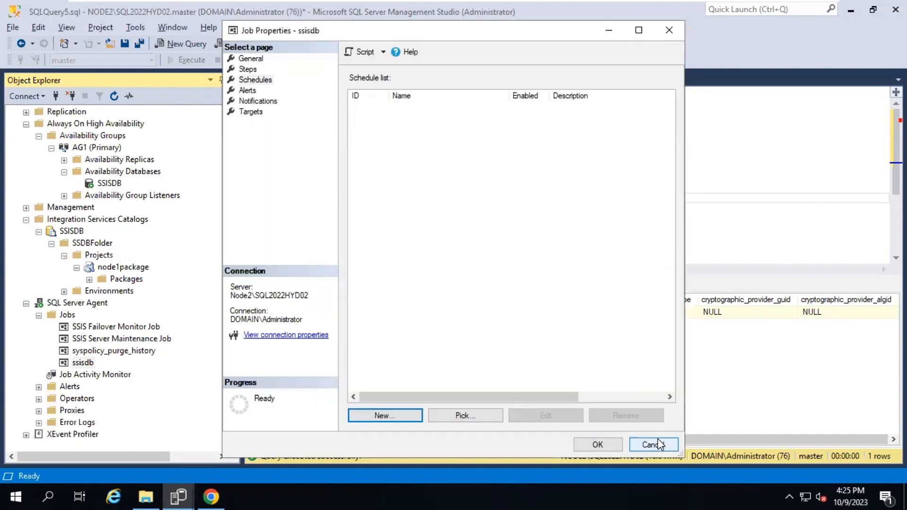
click(653, 445)
click(70, 387)
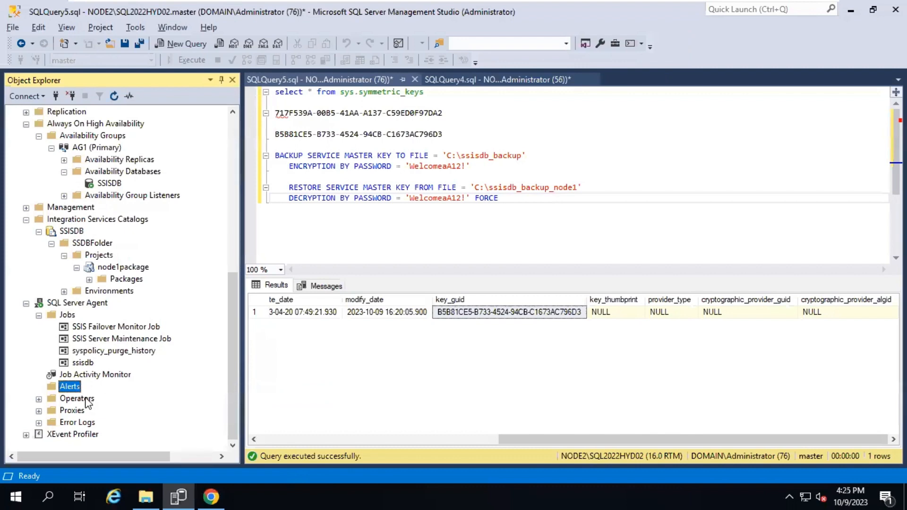
Create a new SQL Server Agent alert named failoveSSISDB
right_click(71, 390)
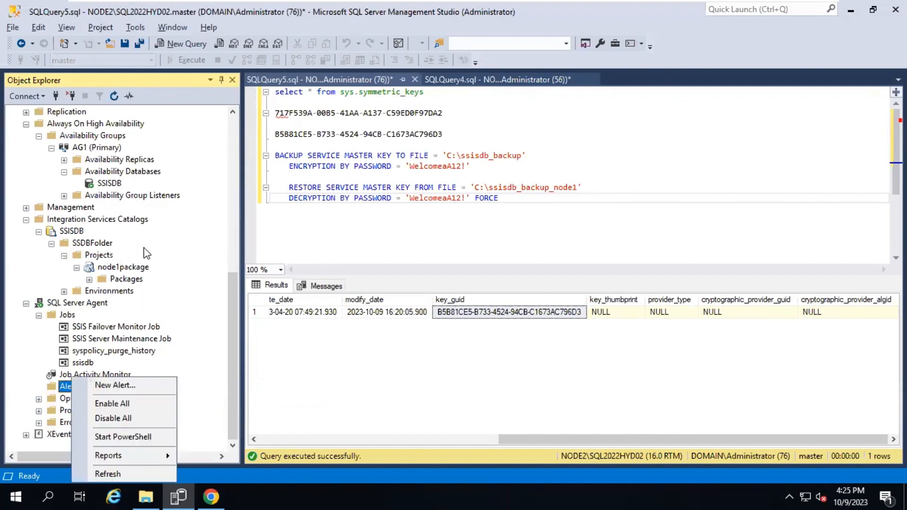
click(126, 189)
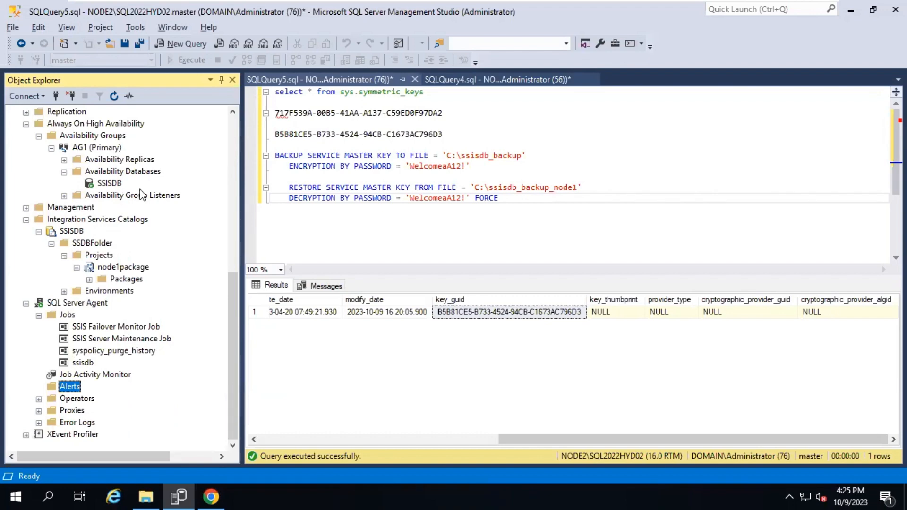
right_click(78, 390)
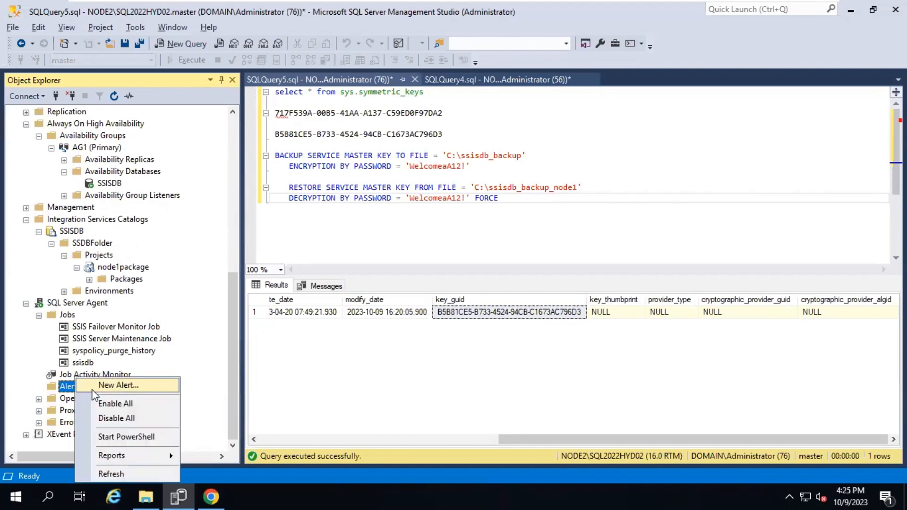
click(117, 386)
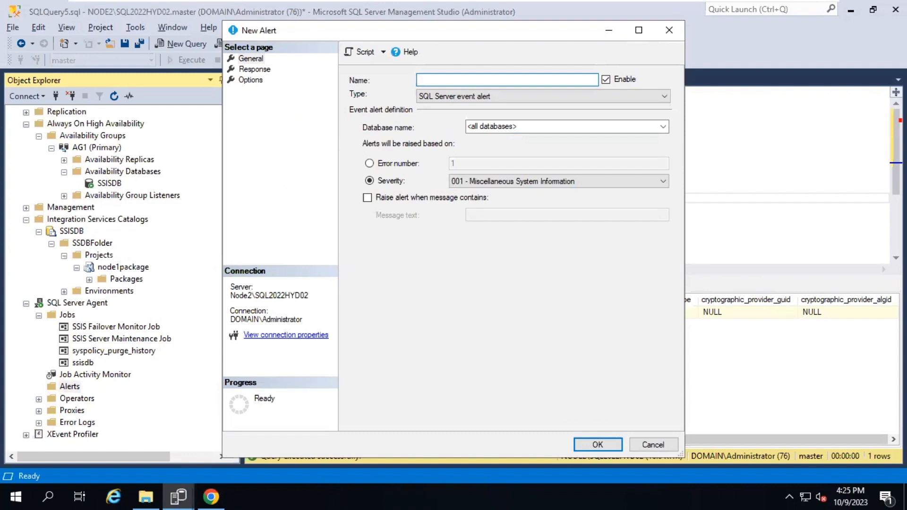
text(failoveSSISDB)
Scope the alert to the SSISDB database and raise it on error number 1480
click(481, 125)
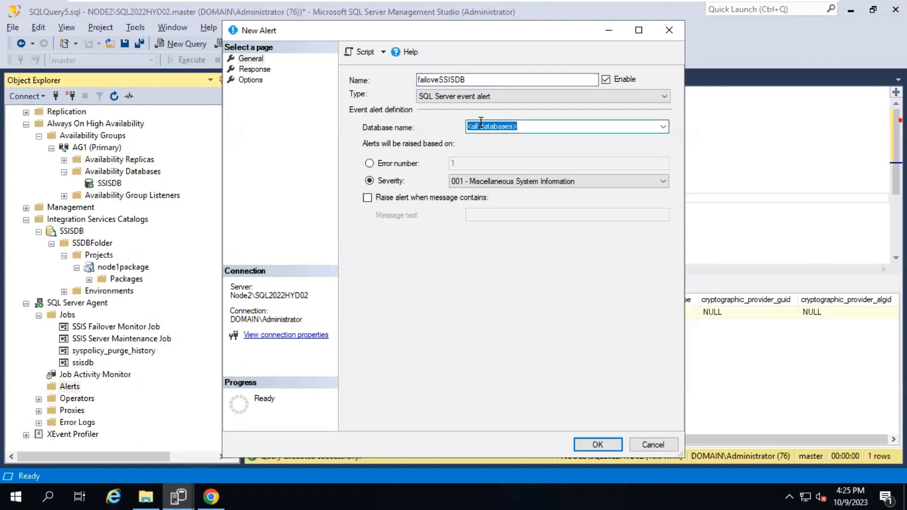
click(663, 126)
click(511, 191)
click(396, 163)
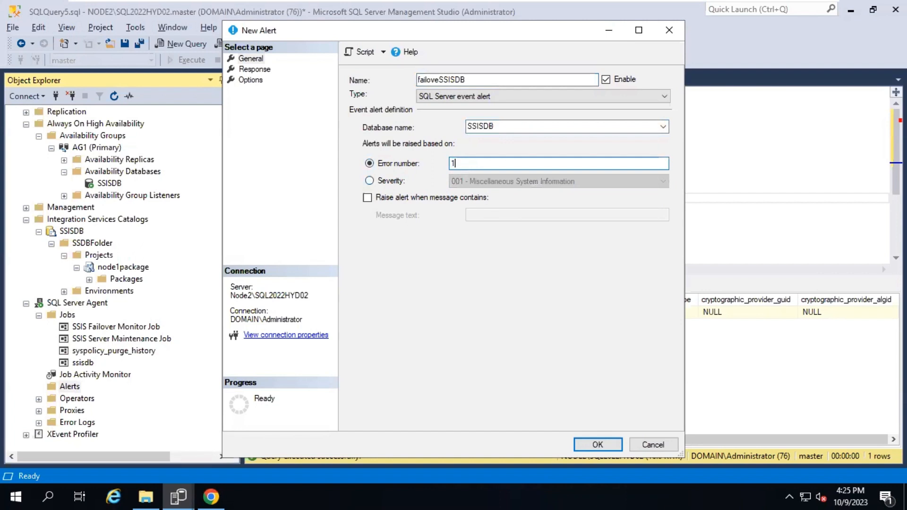
text(480)
Make the alert's response execute the ssisdb job, then save the alert
click(264, 71)
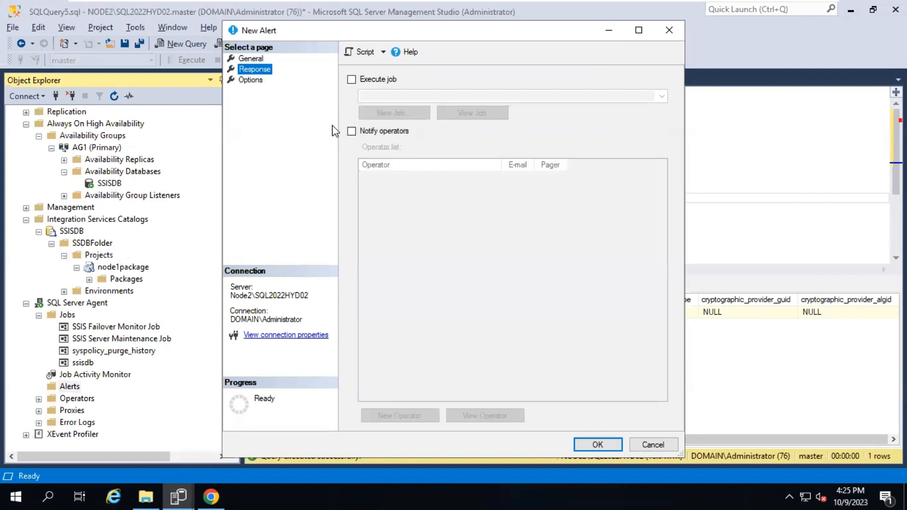
click(362, 82)
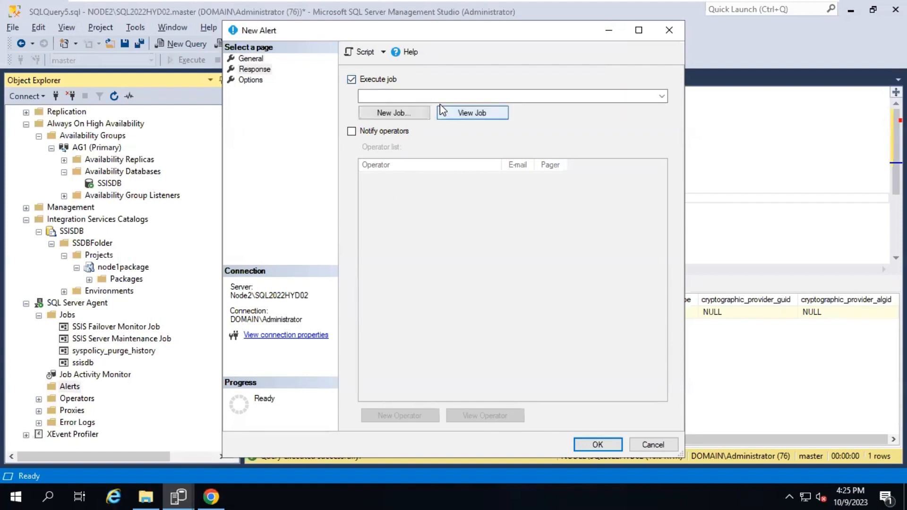
click(662, 97)
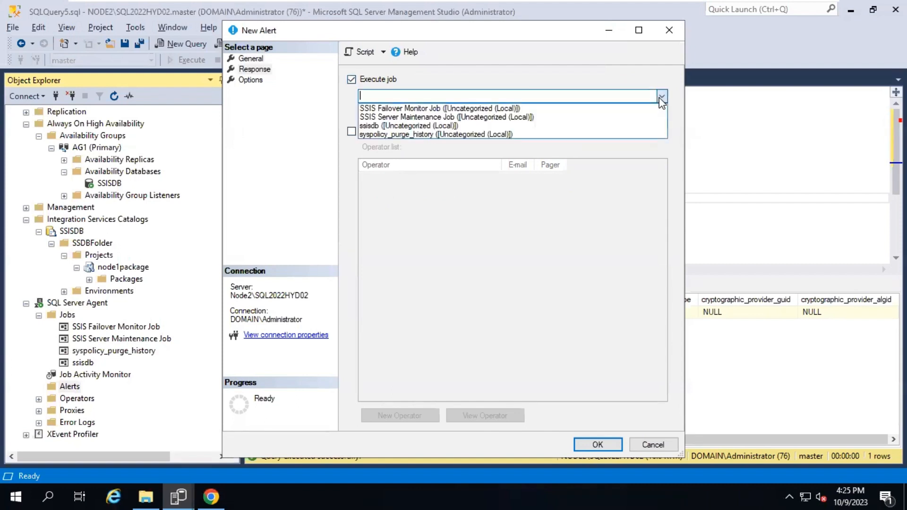
click(403, 126)
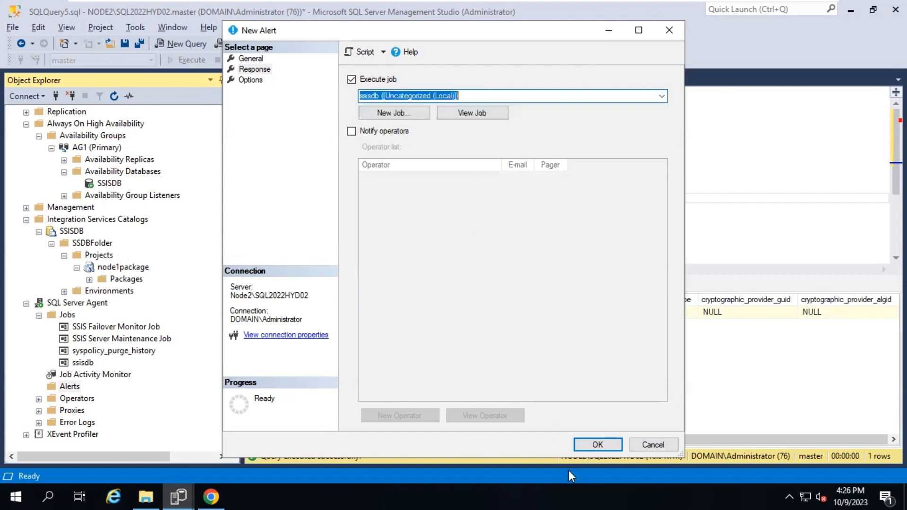
click(605, 444)
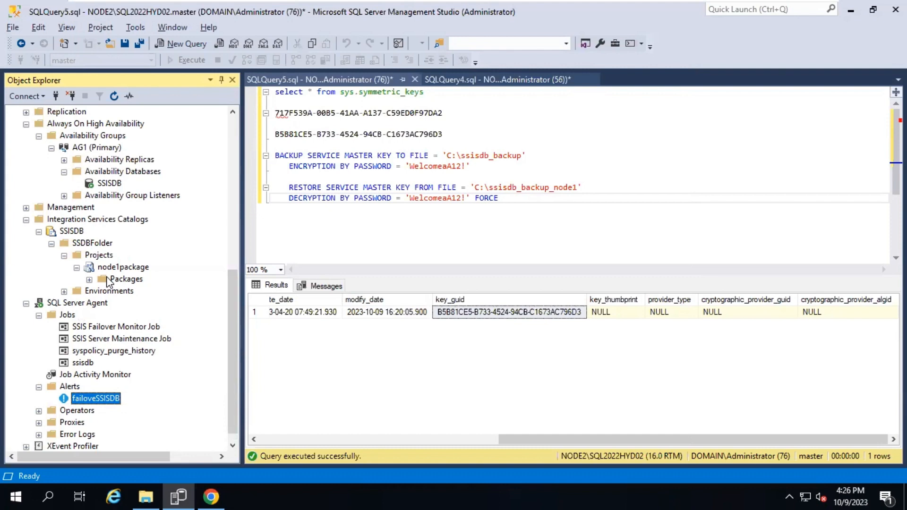
scroll(103, 172, up, 7)
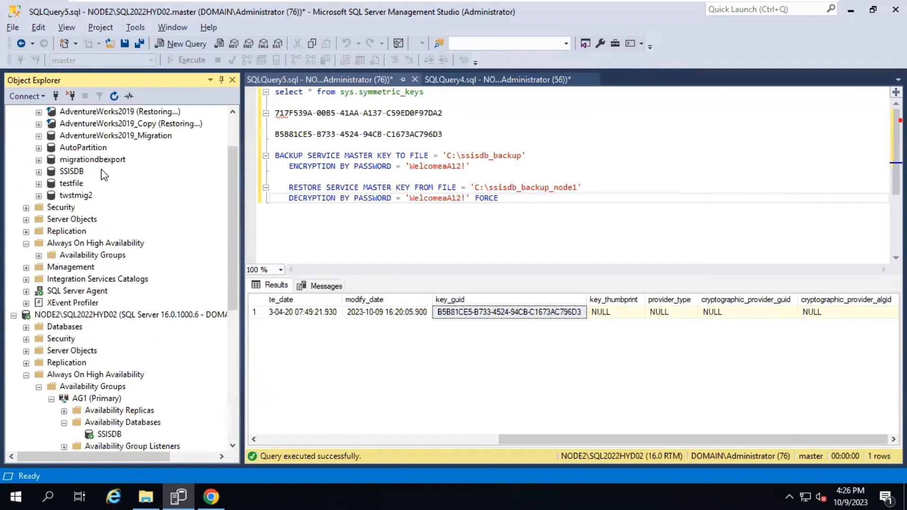
scroll(104, 174, up, 2)
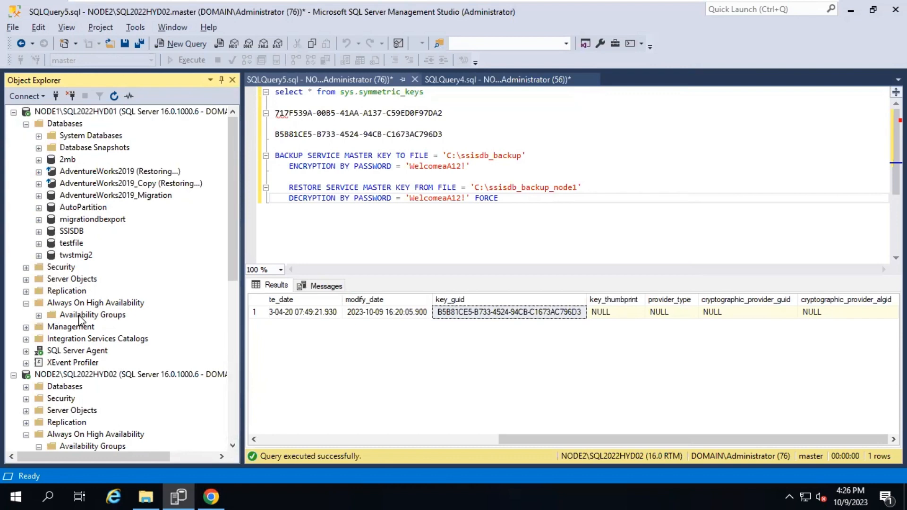
scroll(80, 321, down, 3)
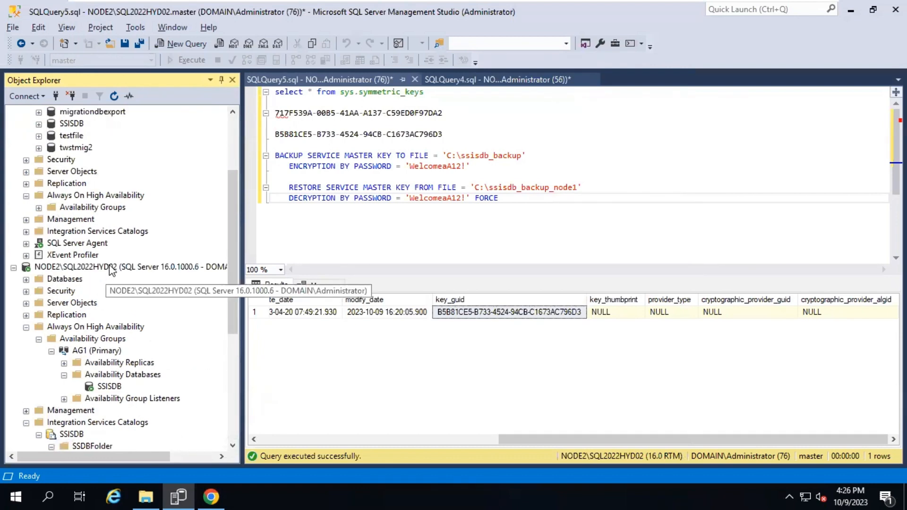
scroll(62, 171, up, 3)
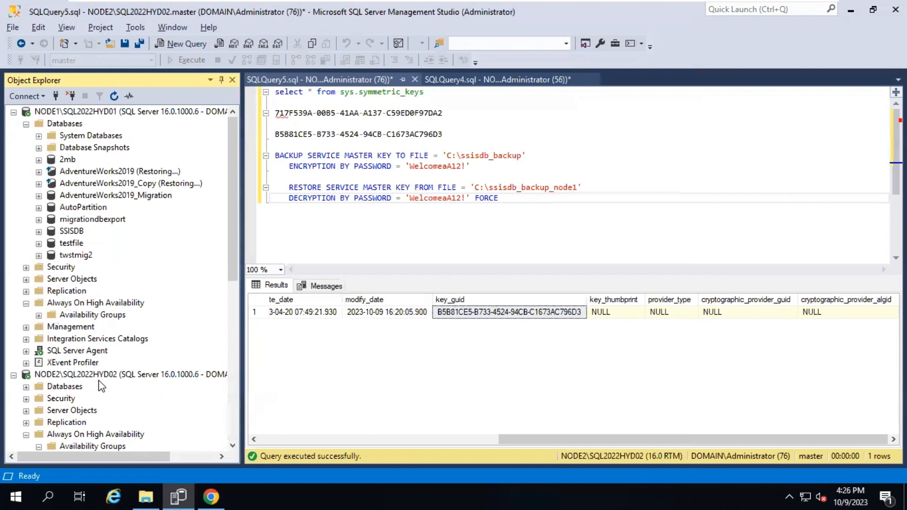
scroll(101, 387, down, 3)
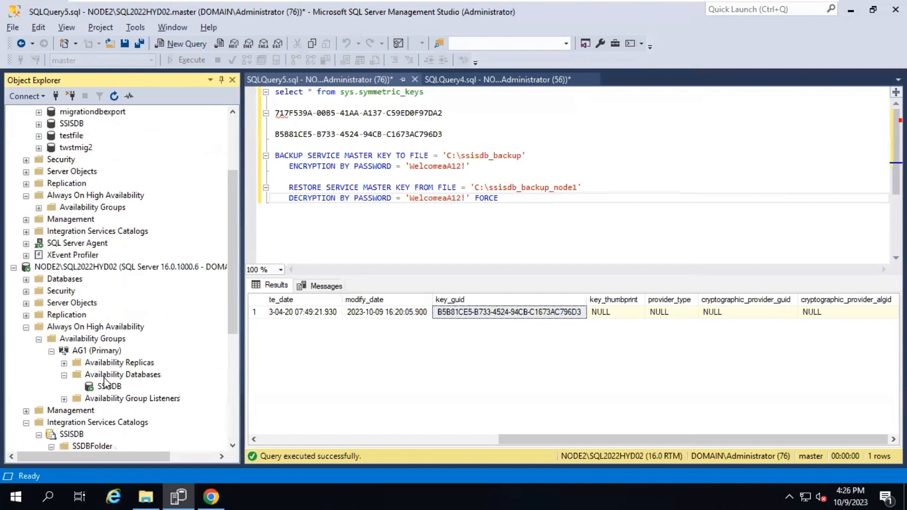